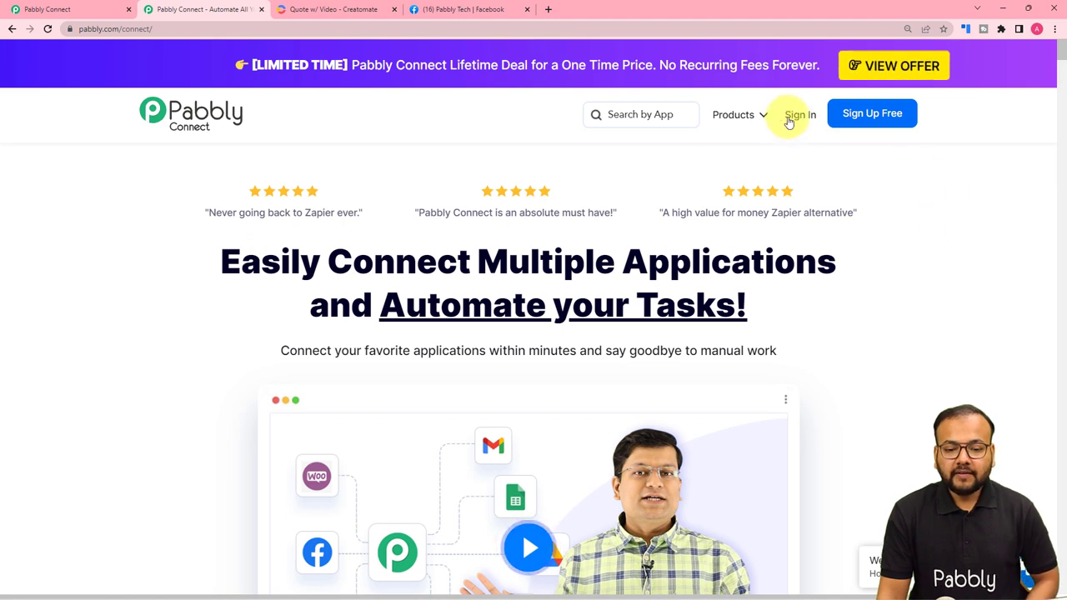
In Pabbly Connect, create a workflow named "Create and Share Short Videos on Social Media Automatically".
{"action": "left_click", "coordinate": [83, 10]}
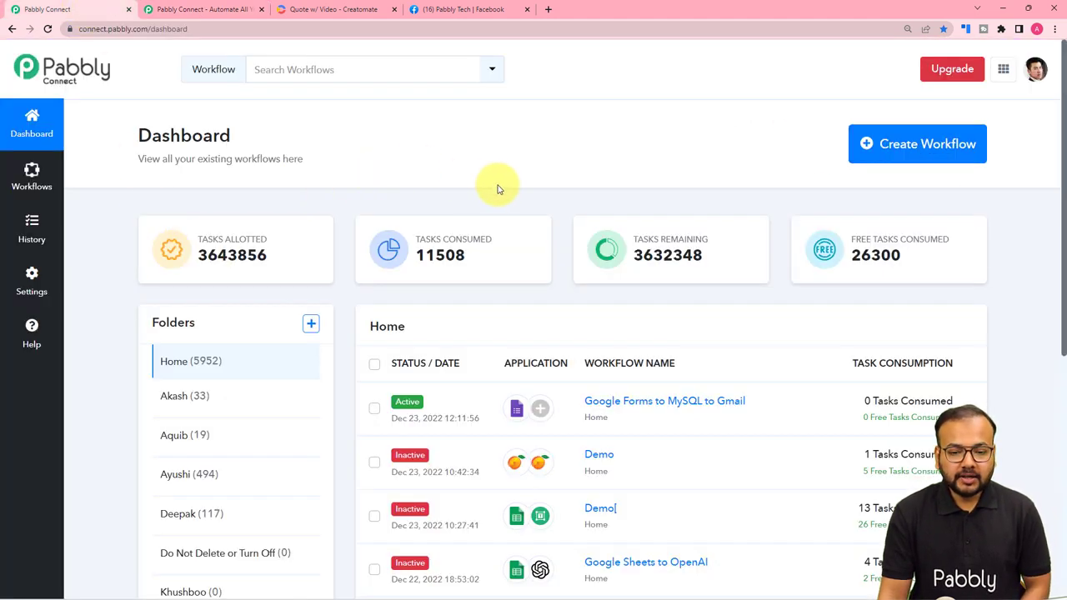
{"action": "left_click", "coordinate": [916, 140]}
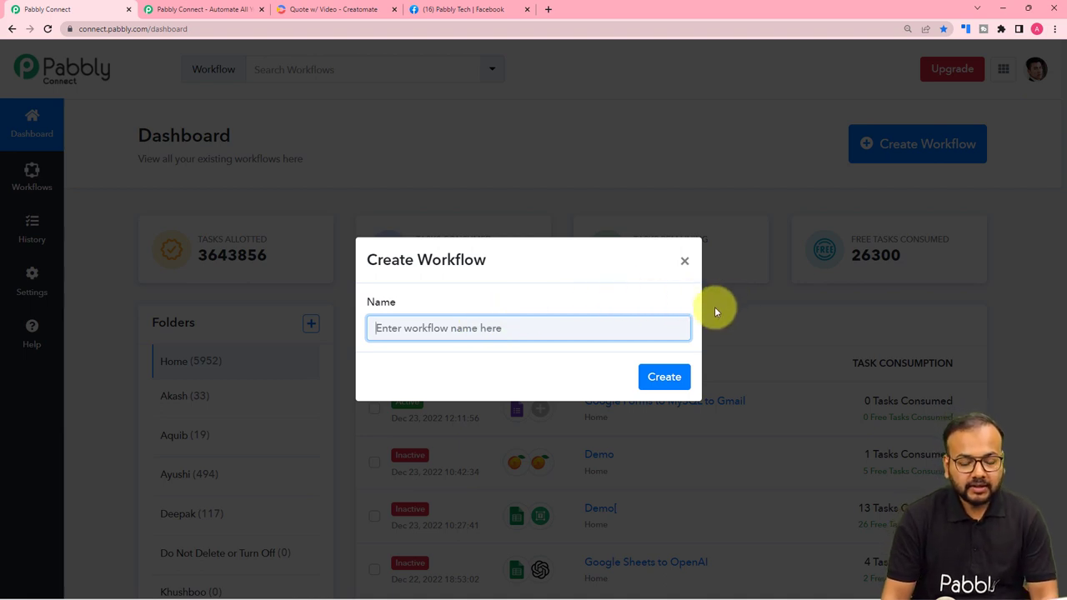
{"action": "type", "text": "Create and Share Short Videos on Social Media Automatically"}
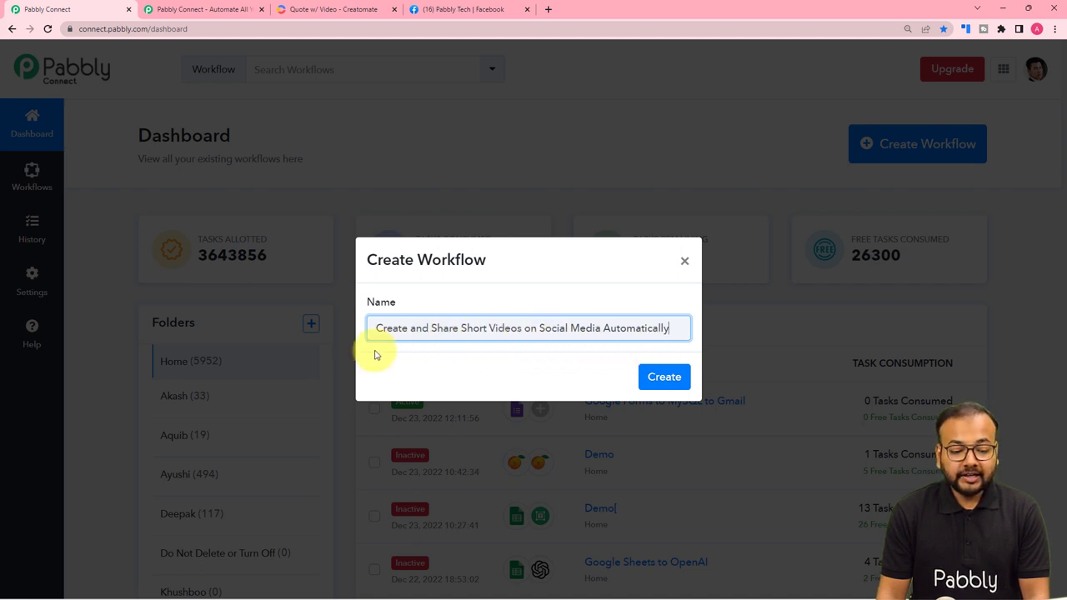
{"action": "left_click", "coordinate": [662, 376]}
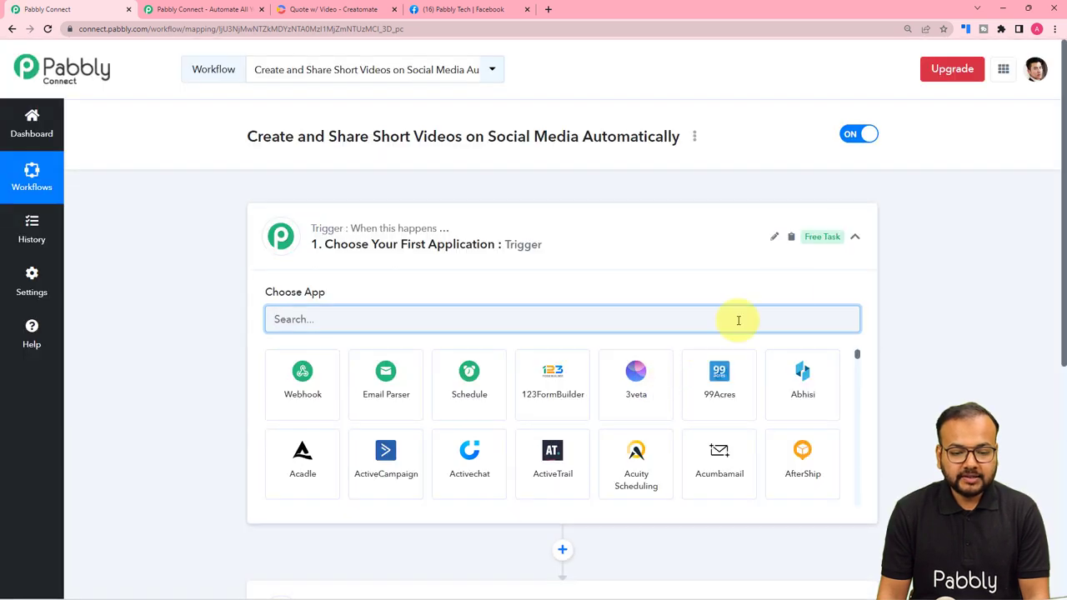
Choose Google Sheets as the trigger application of the workflow.
{"action": "left_click", "coordinate": [854, 237]}
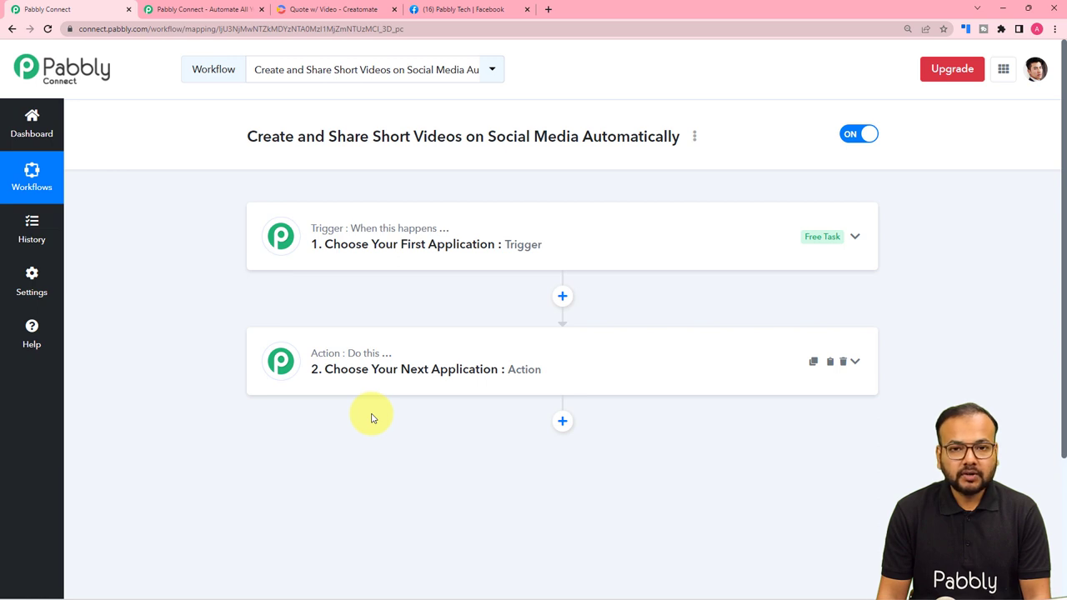
{"action": "left_click", "coordinate": [341, 266]}
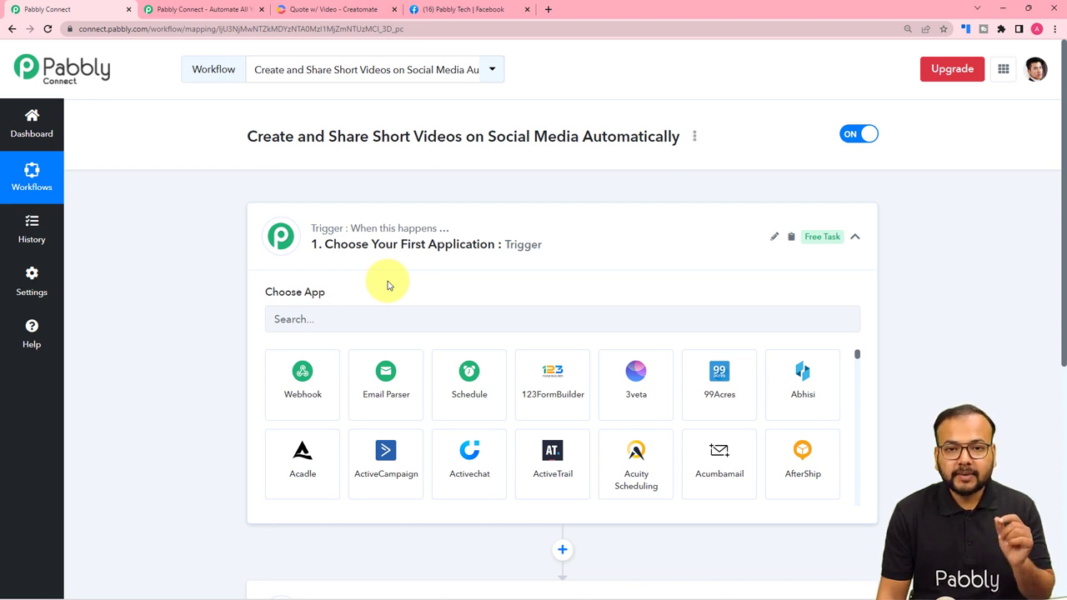
{"action": "scroll", "coordinate": [386, 286], "scroll_direction": "down", "scroll_amount": 1}
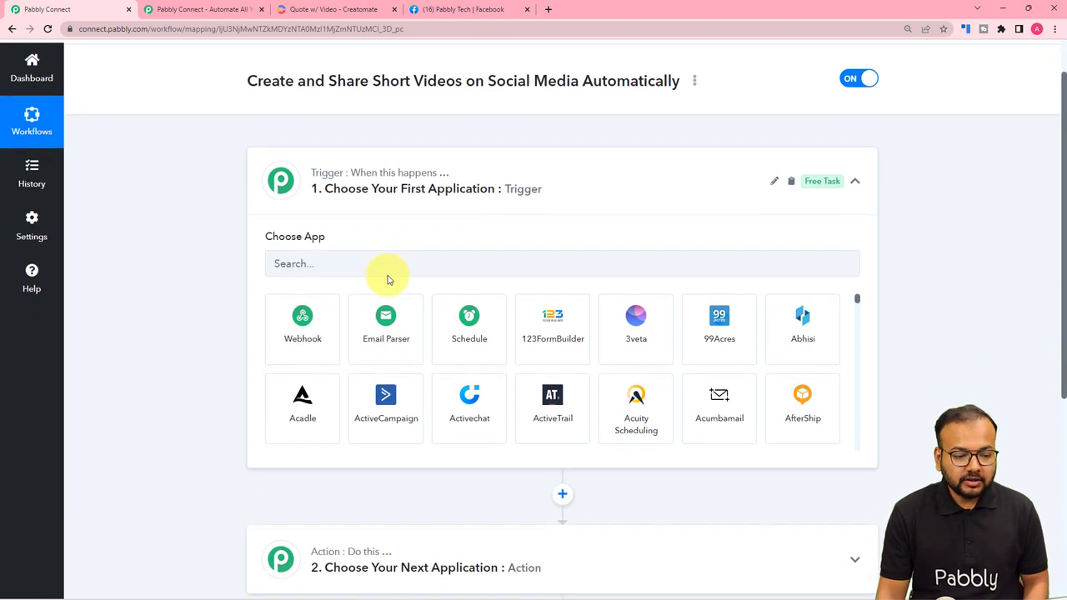
{"action": "left_click", "coordinate": [387, 268]}
{"action": "type", "text": "go"}
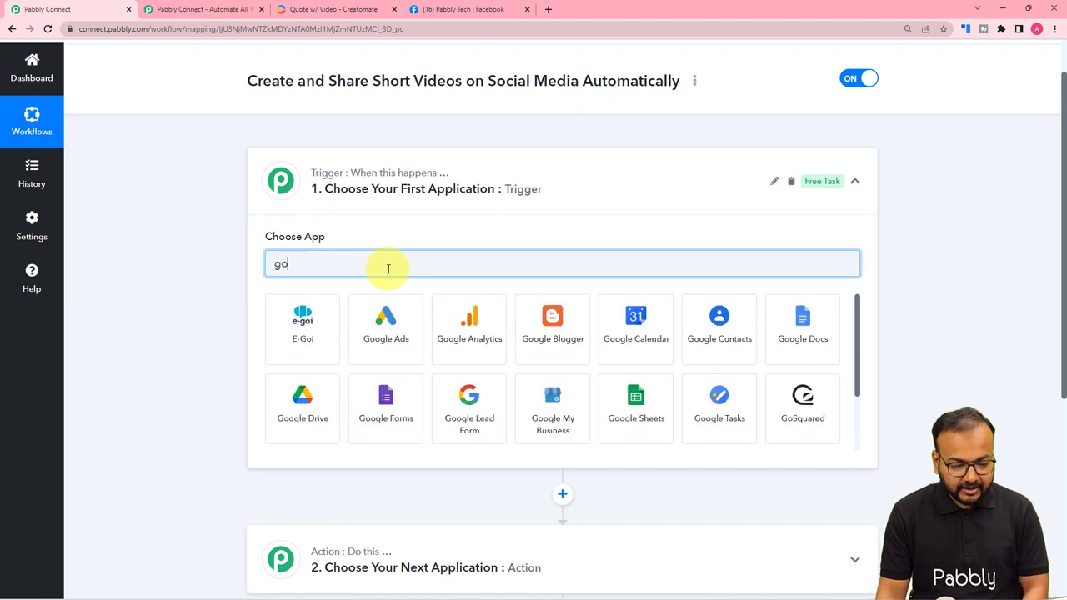
{"action": "type", "text": "ogl"}
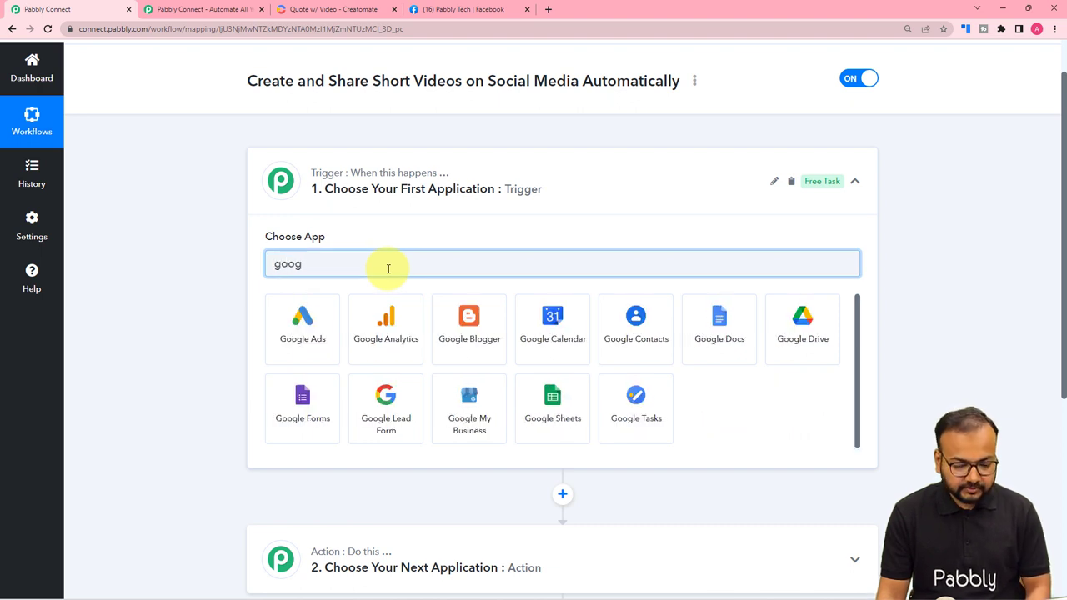
{"action": "left_click", "coordinate": [552, 409]}
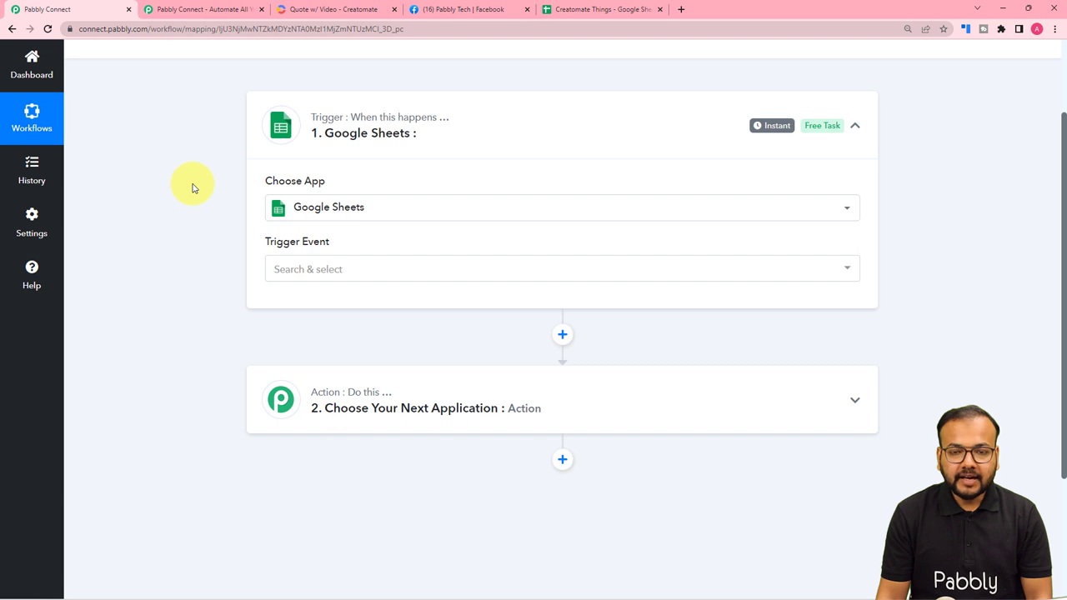
Set the Google Sheets trigger event to New or Updated Spreadsheet Row.
{"action": "scroll", "coordinate": [191, 186], "scroll_direction": "down", "scroll_amount": 2}
{"action": "left_click", "coordinate": [316, 160]}
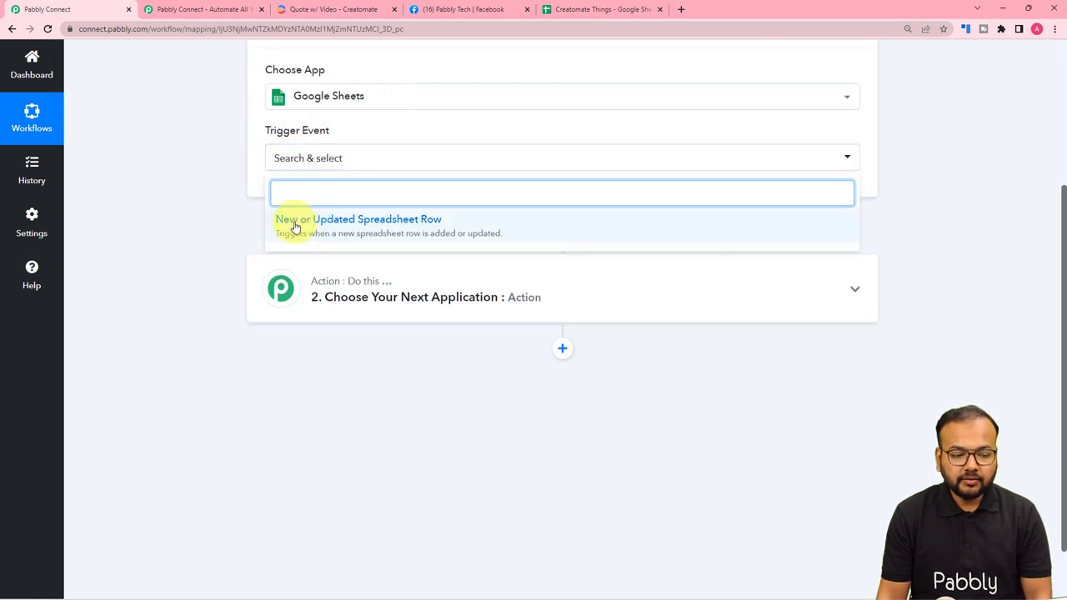
{"action": "left_click", "coordinate": [430, 228]}
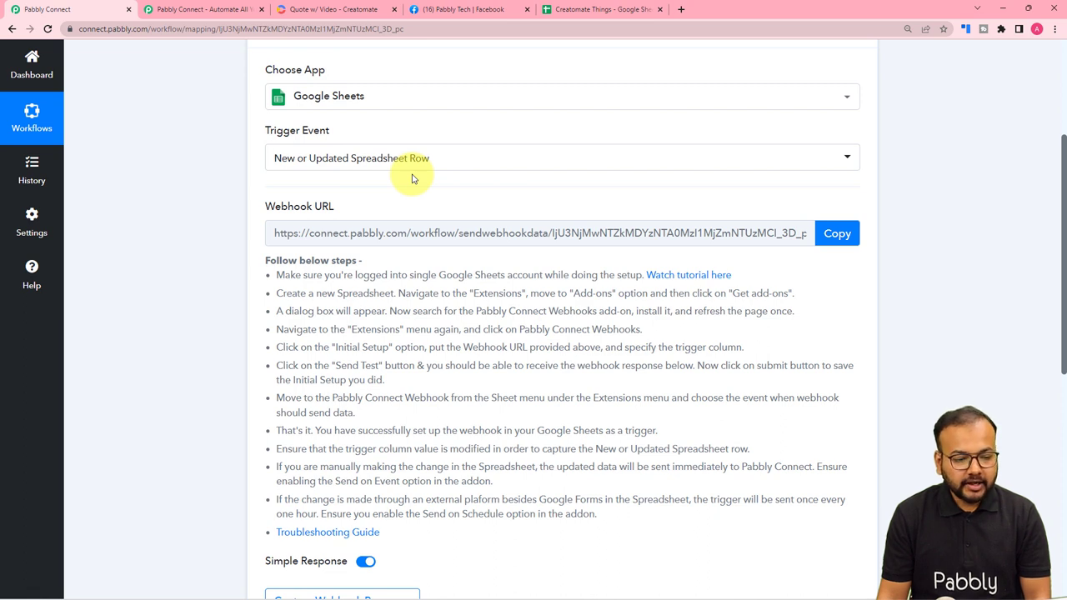
Switch to the Creatomate Things spreadsheet in Google Sheets and look over its columns.
{"action": "scroll", "coordinate": [412, 178], "scroll_direction": "down", "scroll_amount": 1}
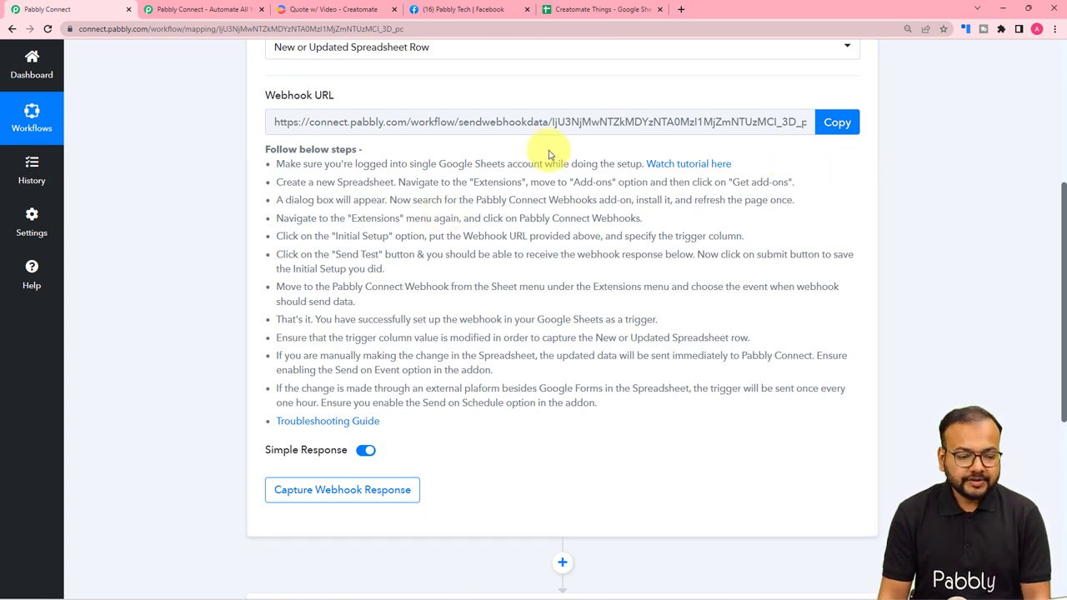
{"action": "mouse_move", "coordinate": [238, 587]}
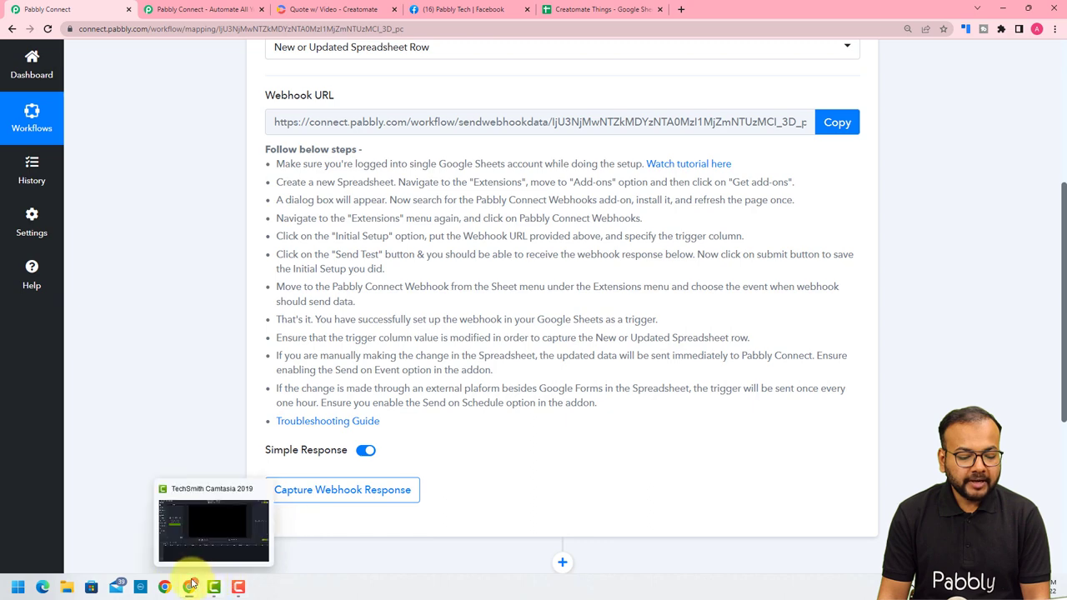
{"action": "mouse_move", "coordinate": [190, 587]}
{"action": "left_click", "coordinate": [219, 541]}
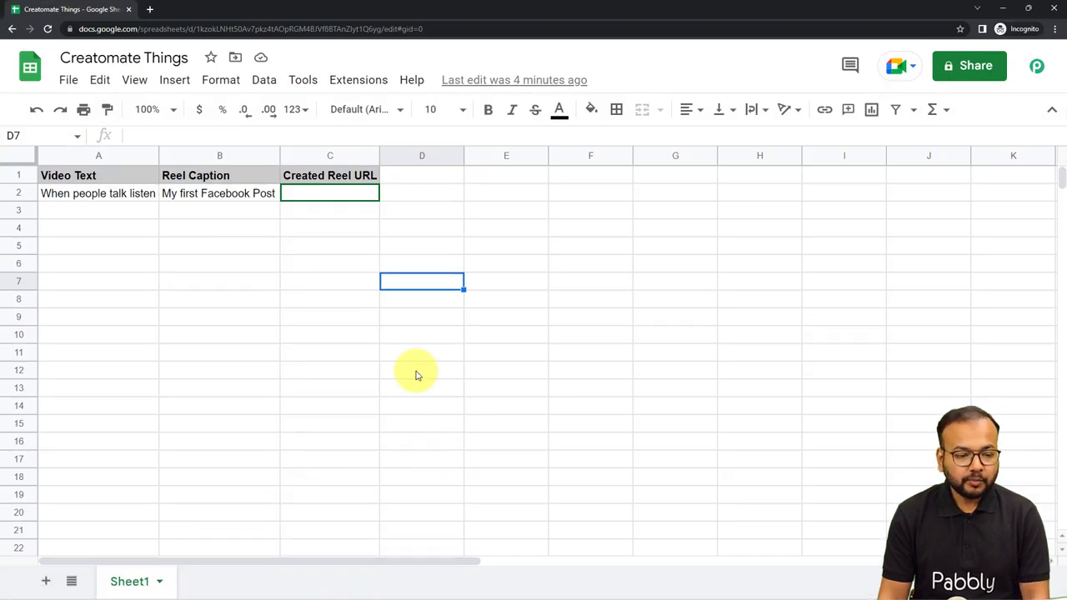
{"action": "left_click", "coordinate": [246, 219]}
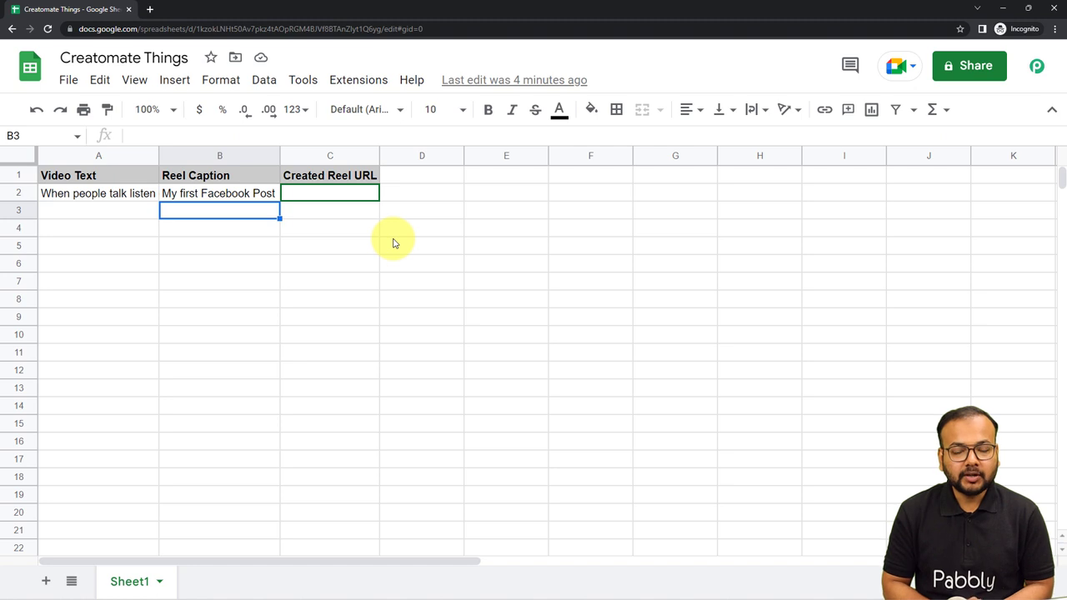
Look up the Pabbly Connect Webhooks add-on in the Google Workspace Marketplace, then close the marketplace.
{"action": "left_click", "coordinate": [343, 81]}
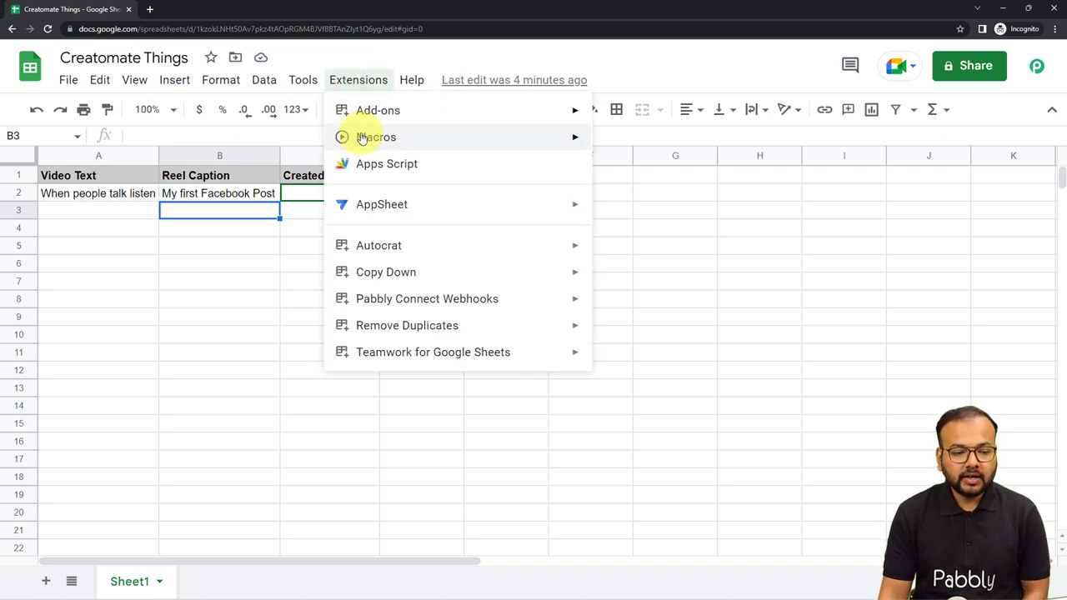
{"action": "mouse_move", "coordinate": [452, 111]}
{"action": "left_click", "coordinate": [615, 121]}
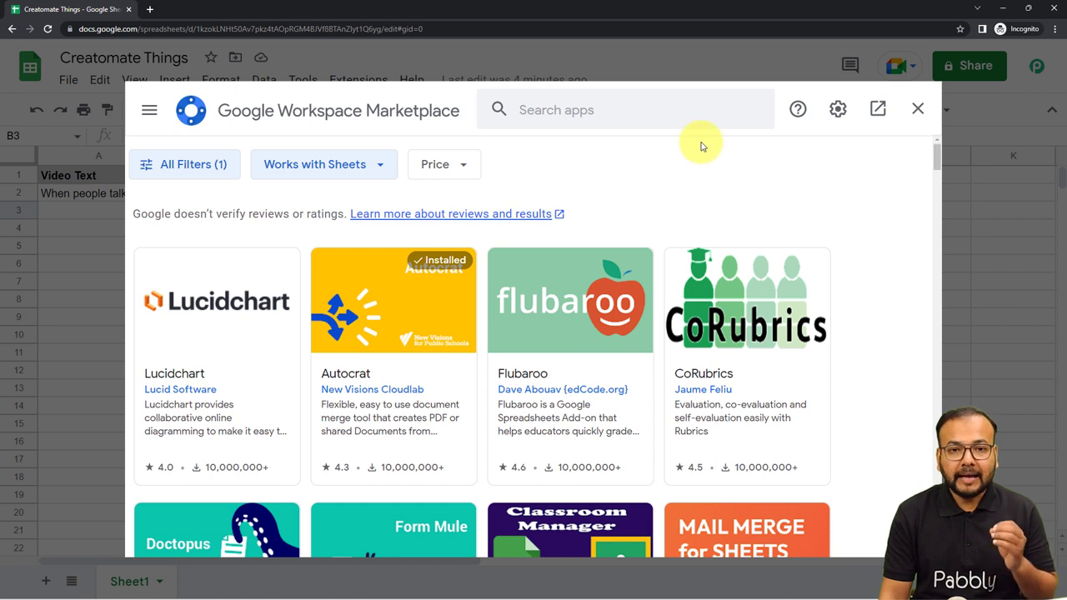
{"action": "left_click", "coordinate": [696, 112]}
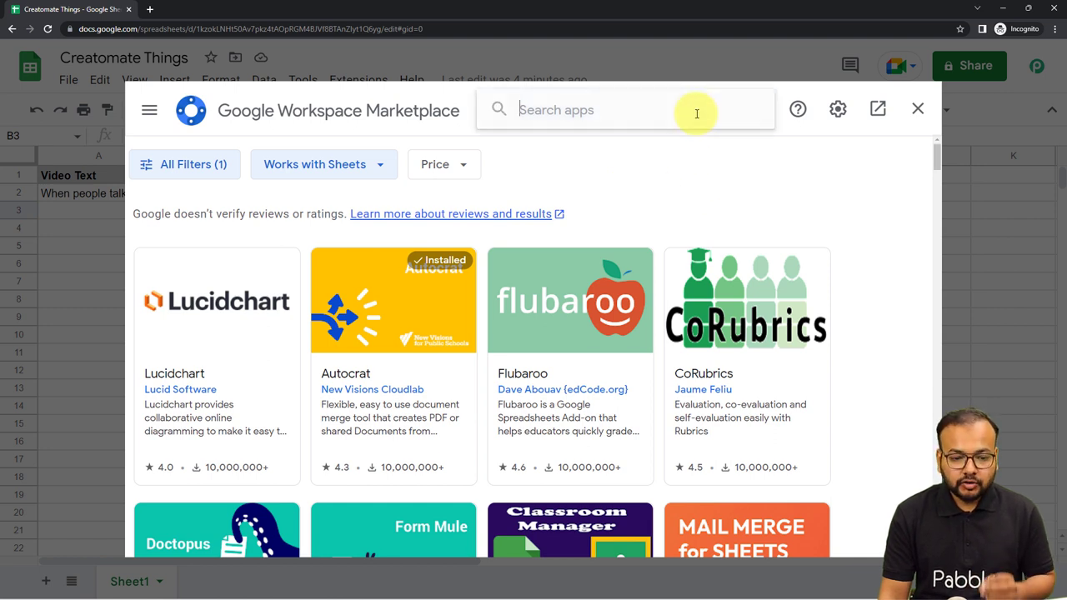
{"action": "type", "text": "pabb"}
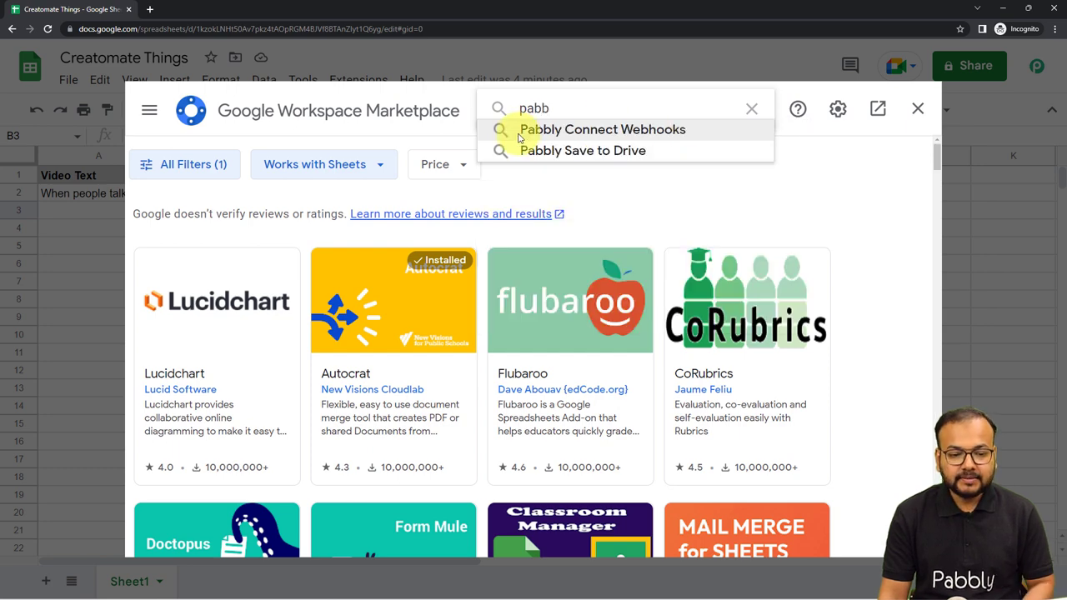
{"action": "left_click", "coordinate": [582, 132]}
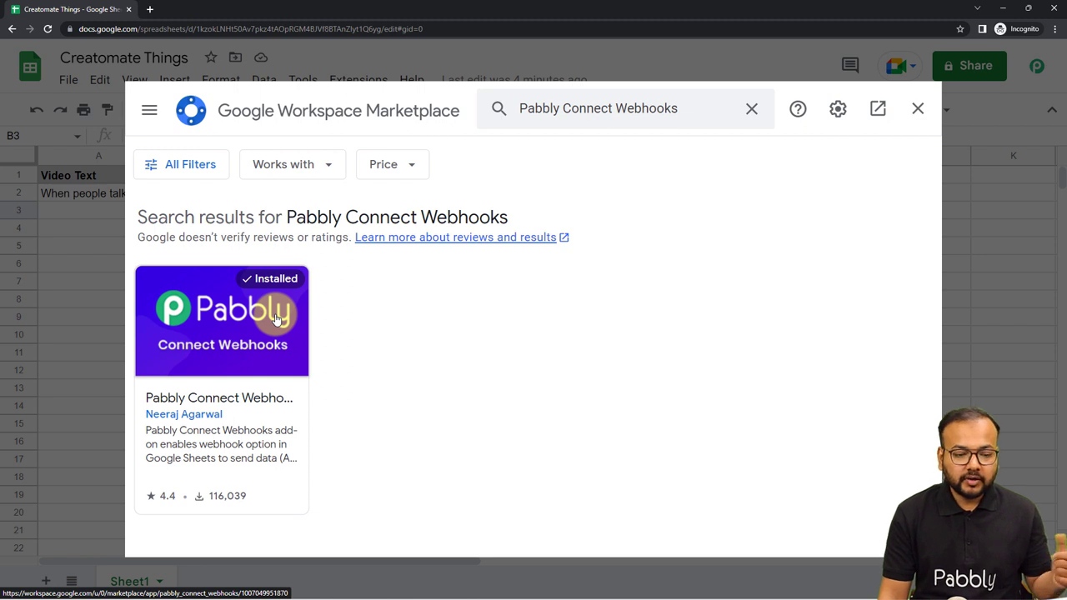
{"action": "left_click", "coordinate": [917, 109]}
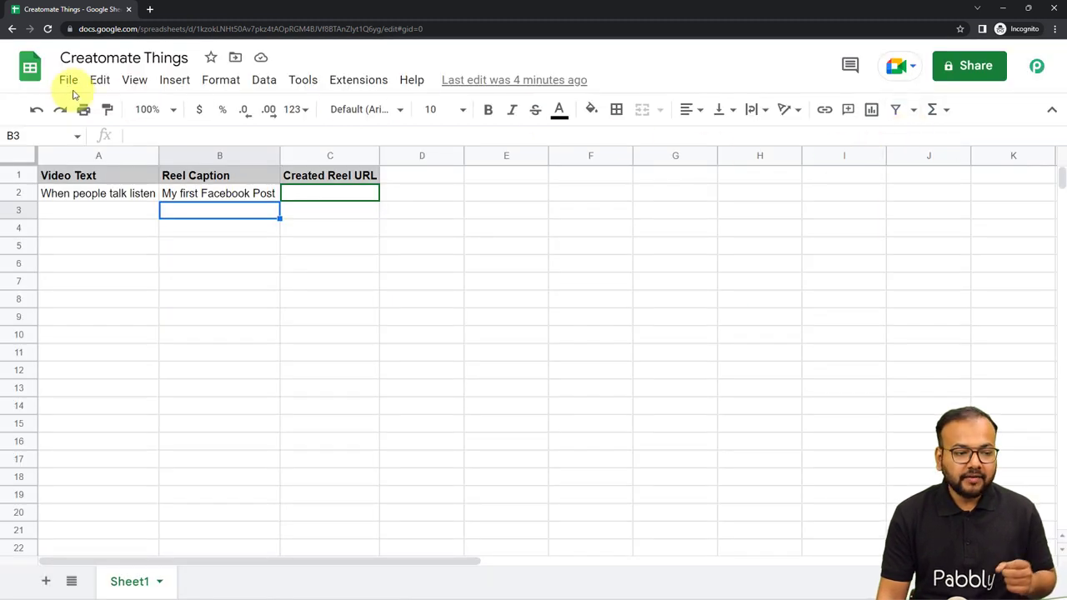
Reload the spreadsheet, review the Initial Setup fields of Pabbly Connect Webhooks, and close the dialog.
{"action": "left_click", "coordinate": [47, 28]}
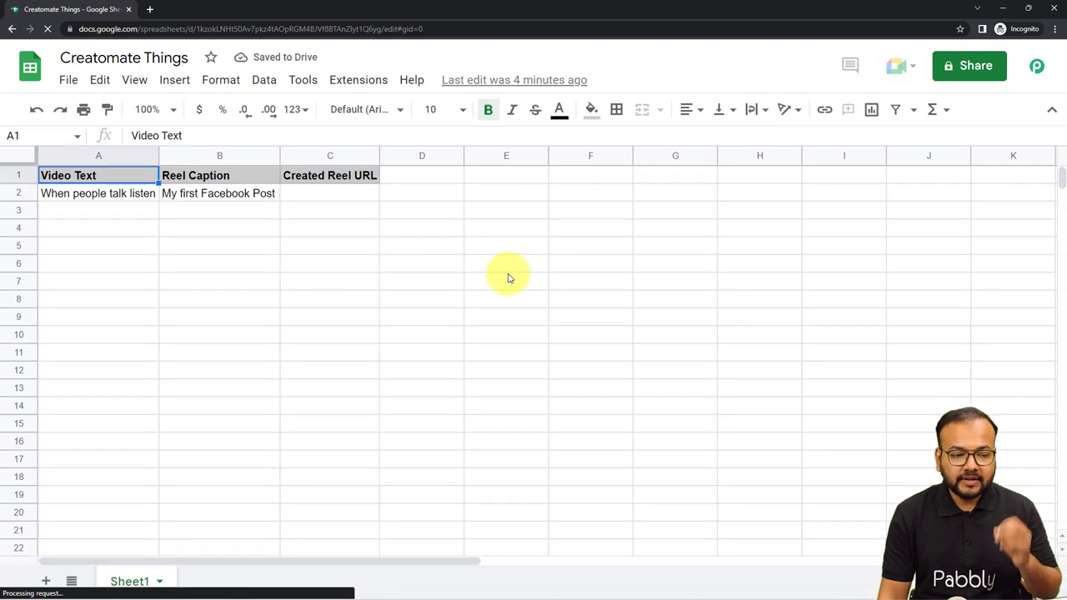
{"action": "left_click", "coordinate": [359, 84]}
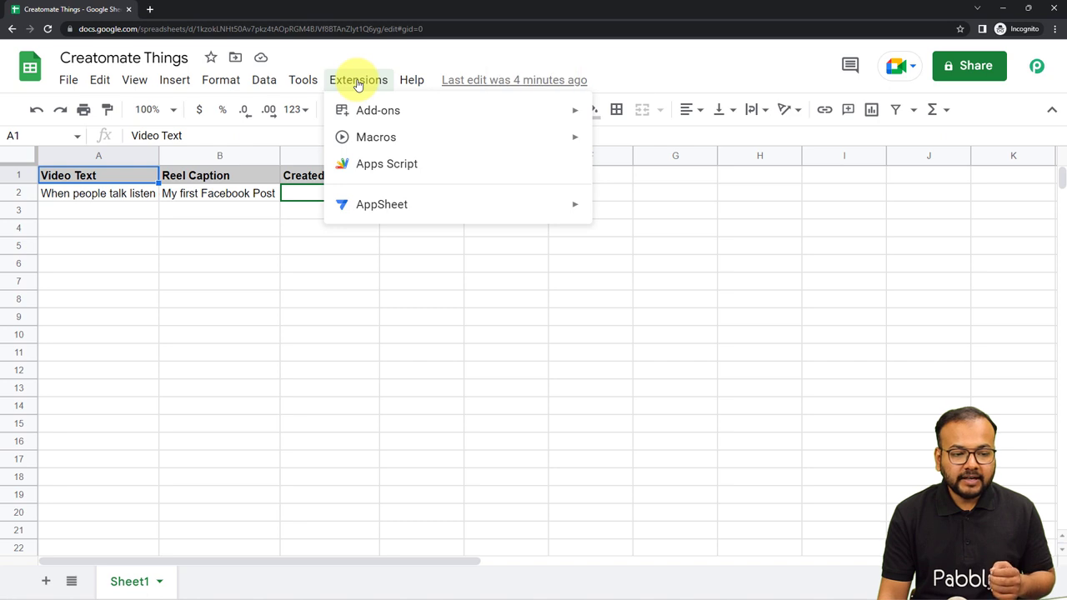
{"action": "mouse_move", "coordinate": [362, 301]}
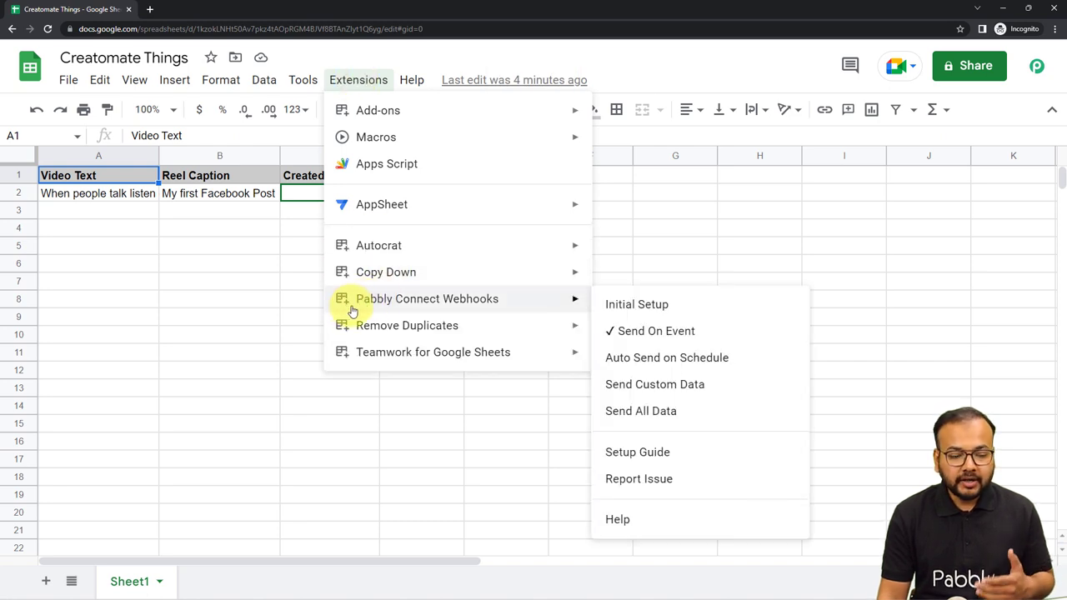
{"action": "left_click", "coordinate": [615, 305]}
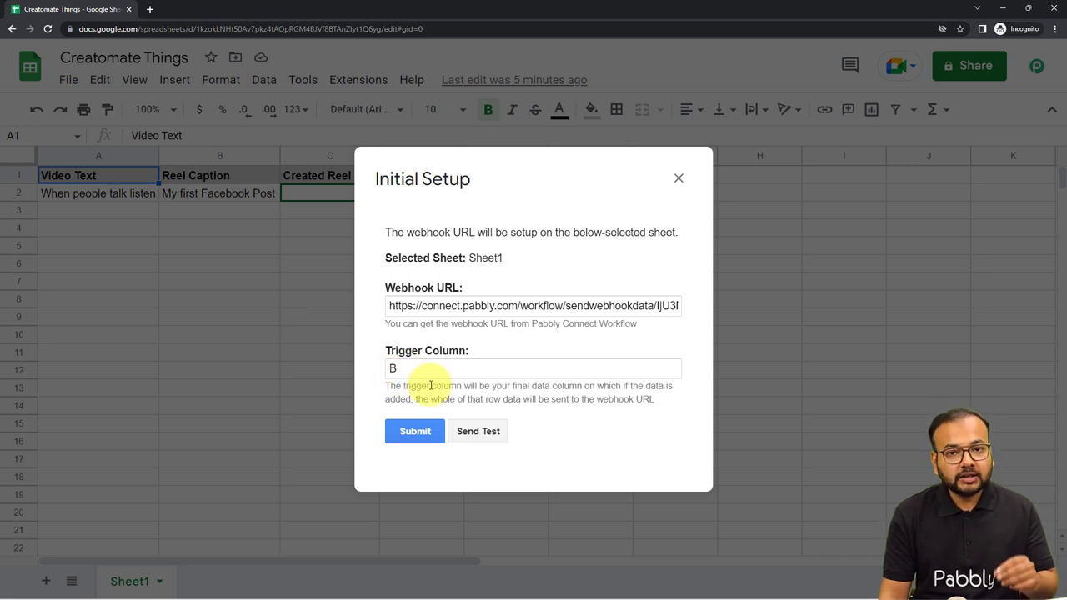
{"action": "left_click", "coordinate": [678, 179]}
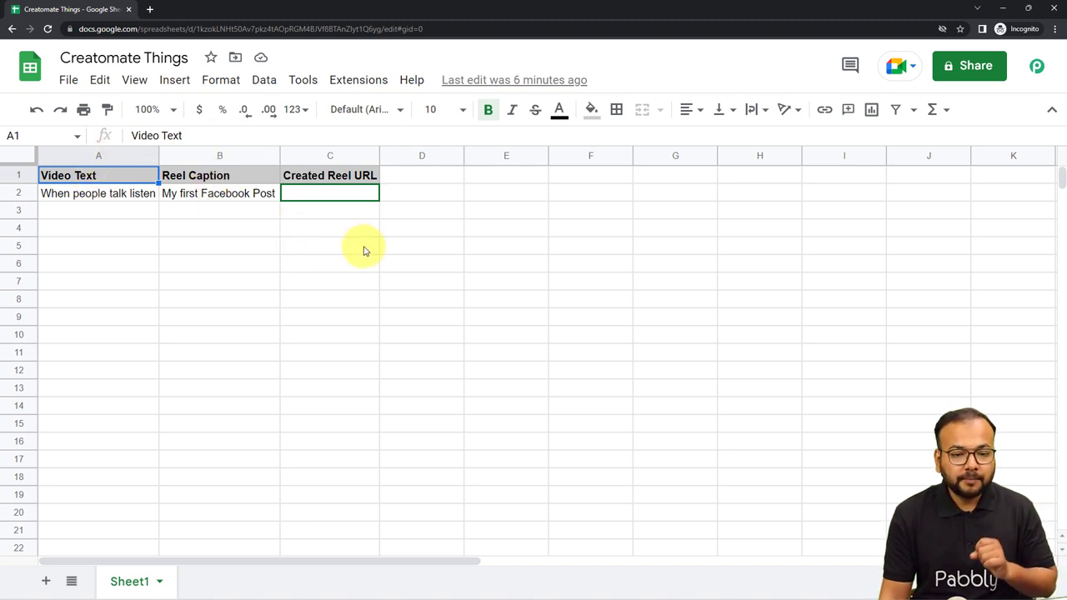
Switch back to Pabbly Connect and copy the trigger's webhook URL.
{"action": "left_click", "coordinate": [1002, 8]}
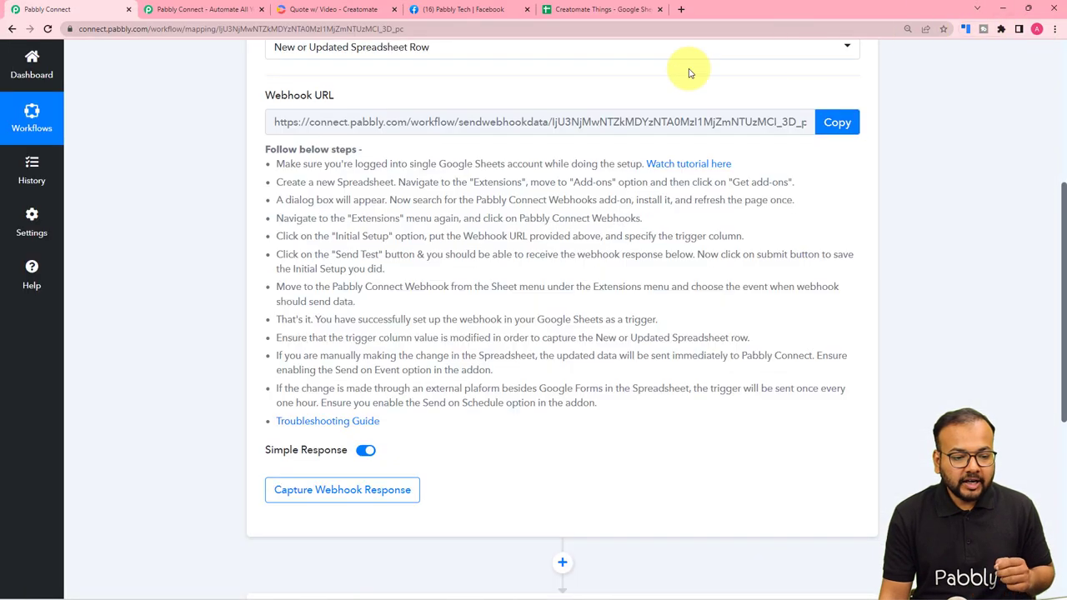
{"action": "left_click", "coordinate": [837, 124]}
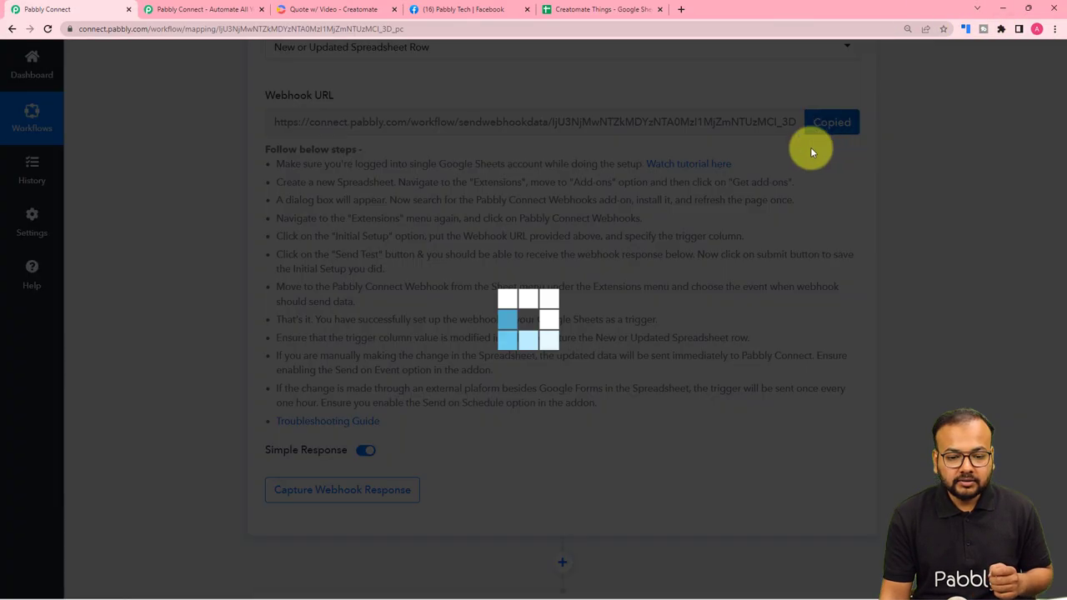
{"action": "scroll", "coordinate": [566, 212], "scroll_direction": "down", "scroll_amount": 3}
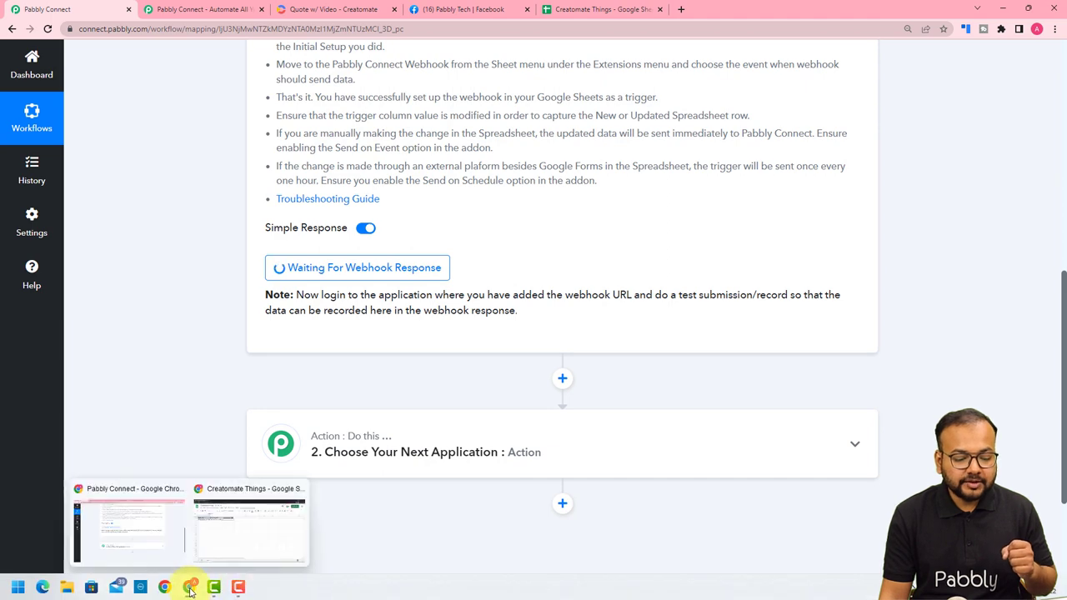
In the spreadsheet's Pabbly Connect Webhooks Initial Setup, replace the webhook URL with the one copied from the workflow.
{"action": "key", "text": "alt+Tab"}
{"action": "left_click", "coordinate": [358, 80]}
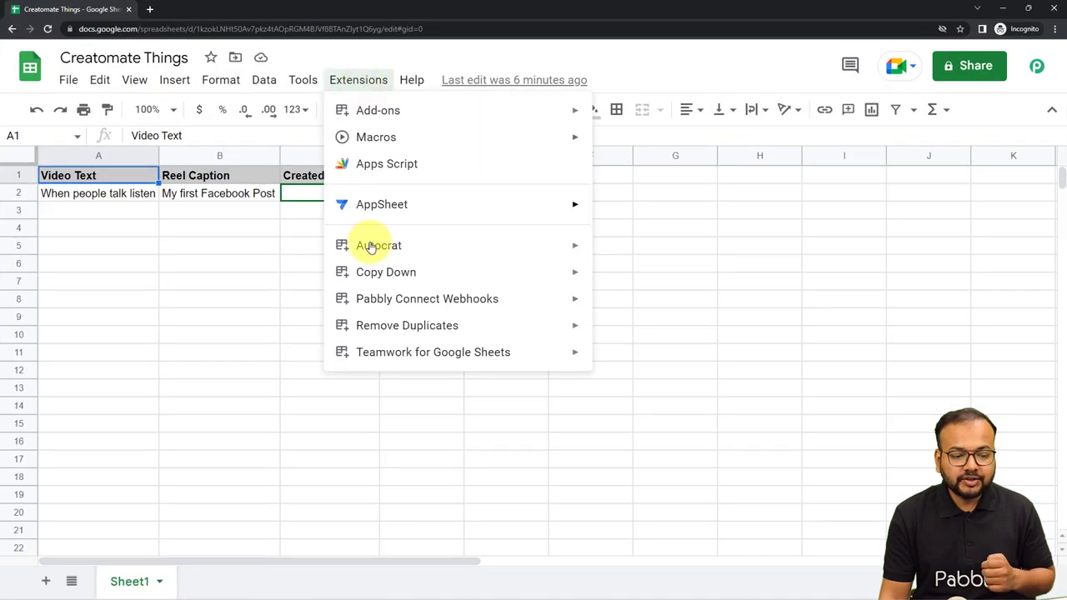
{"action": "mouse_move", "coordinate": [364, 306]}
{"action": "left_click", "coordinate": [614, 305]}
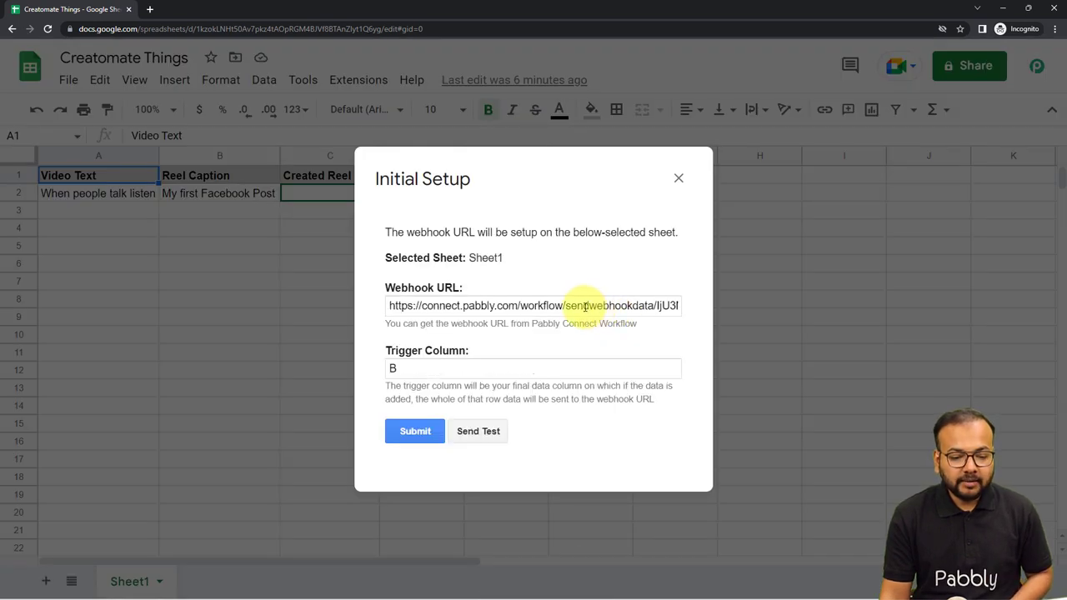
{"action": "left_click", "coordinate": [583, 306]}
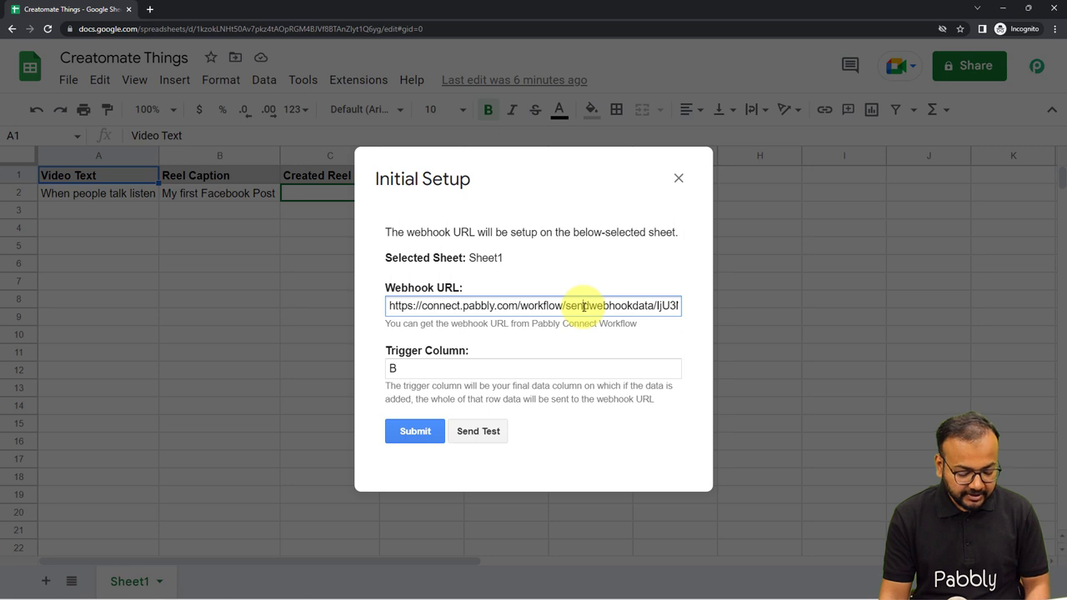
{"action": "key", "text": "ctrl+a"}
{"action": "key", "text": "BackSpace"}
{"action": "right_click", "coordinate": [555, 320]}
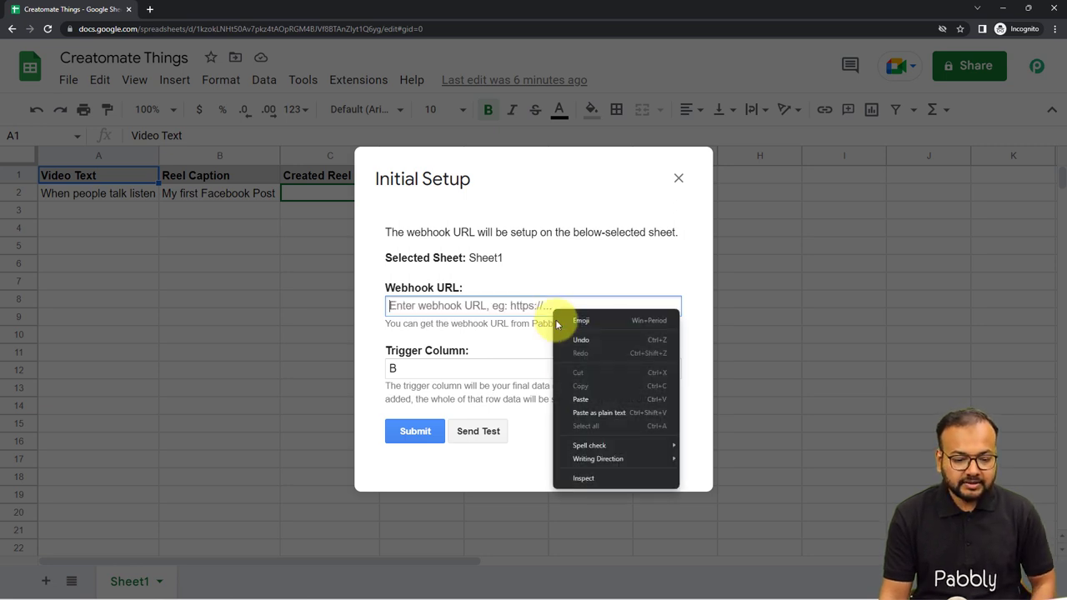
{"action": "left_click", "coordinate": [572, 398]}
{"action": "left_click", "coordinate": [571, 399]}
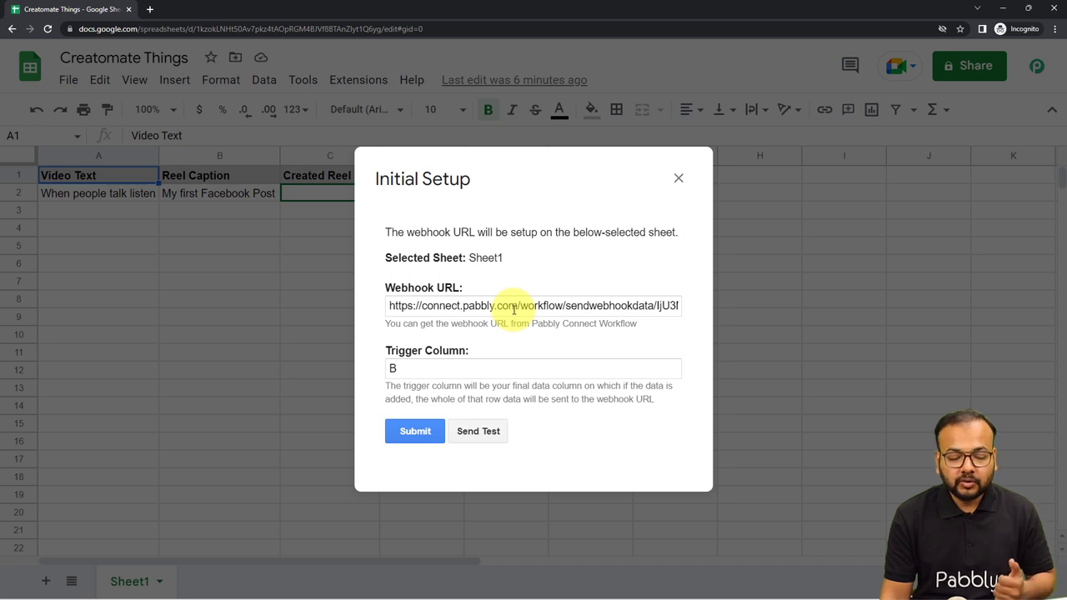
Check that the Pabbly Connect workflow is waiting for a webhook response, and send test data from the spreadsheet's Initial Setup.
{"action": "mouse_move", "coordinate": [189, 586]}
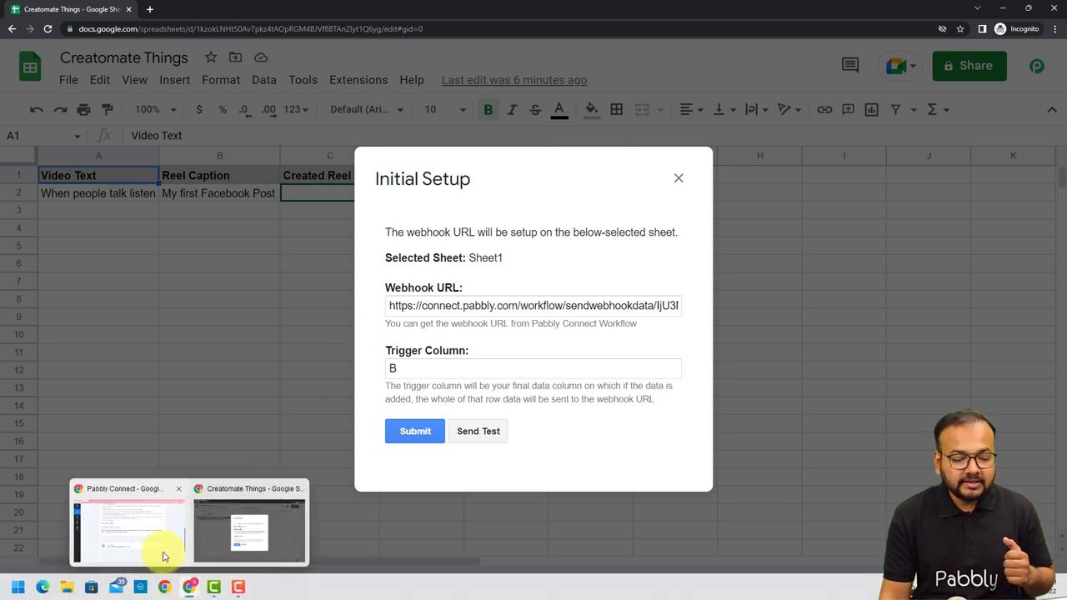
{"action": "left_click", "coordinate": [164, 556]}
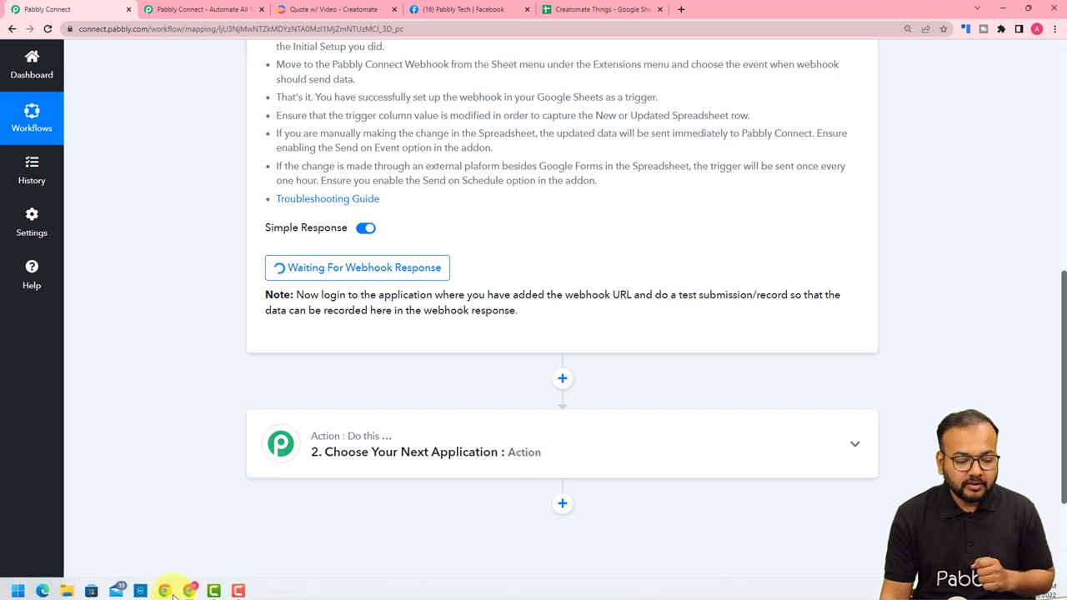
{"action": "mouse_move", "coordinate": [186, 587]}
{"action": "left_click", "coordinate": [212, 539]}
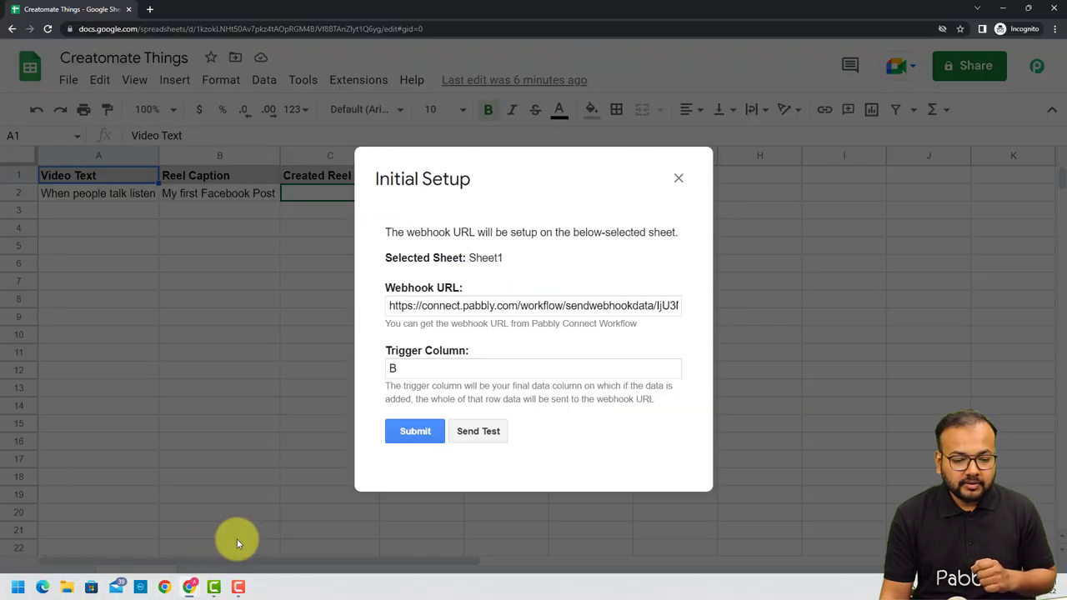
{"action": "left_click", "coordinate": [473, 440]}
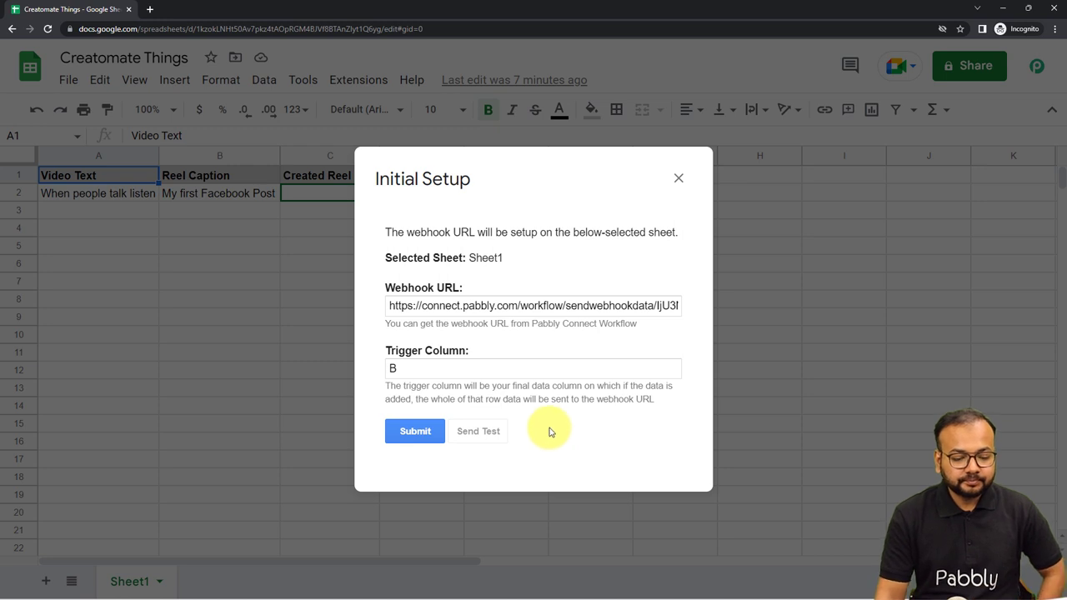
{"action": "scroll", "coordinate": [548, 429], "scroll_direction": "down", "scroll_amount": 2}
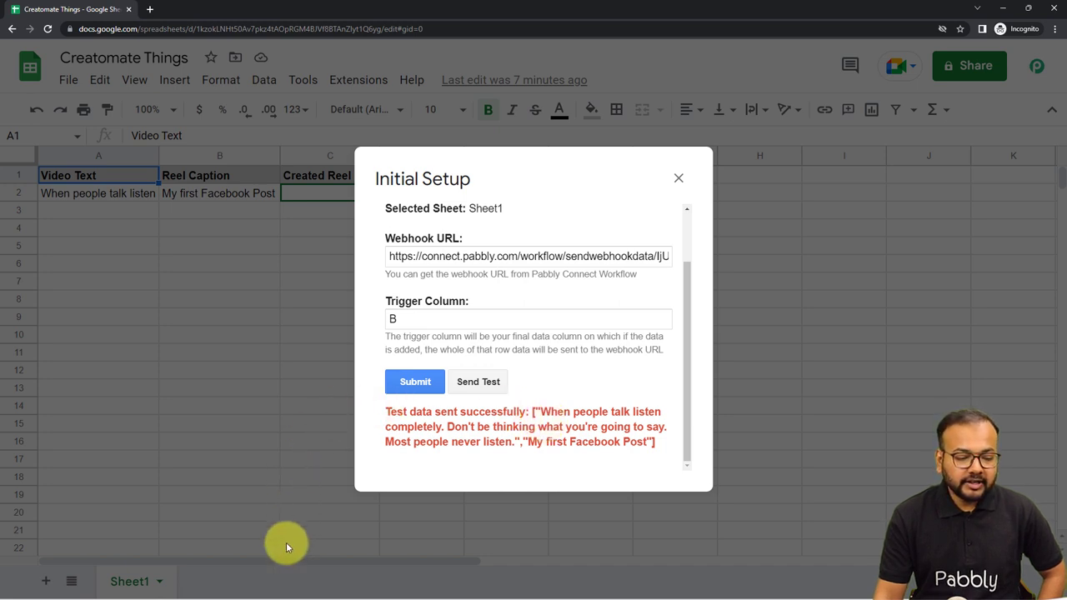
Switch to Pabbly Connect and examine the received webhook response, enlarging the Video Text value to read it in full.
{"action": "mouse_move", "coordinate": [145, 588]}
{"action": "mouse_move", "coordinate": [187, 585]}
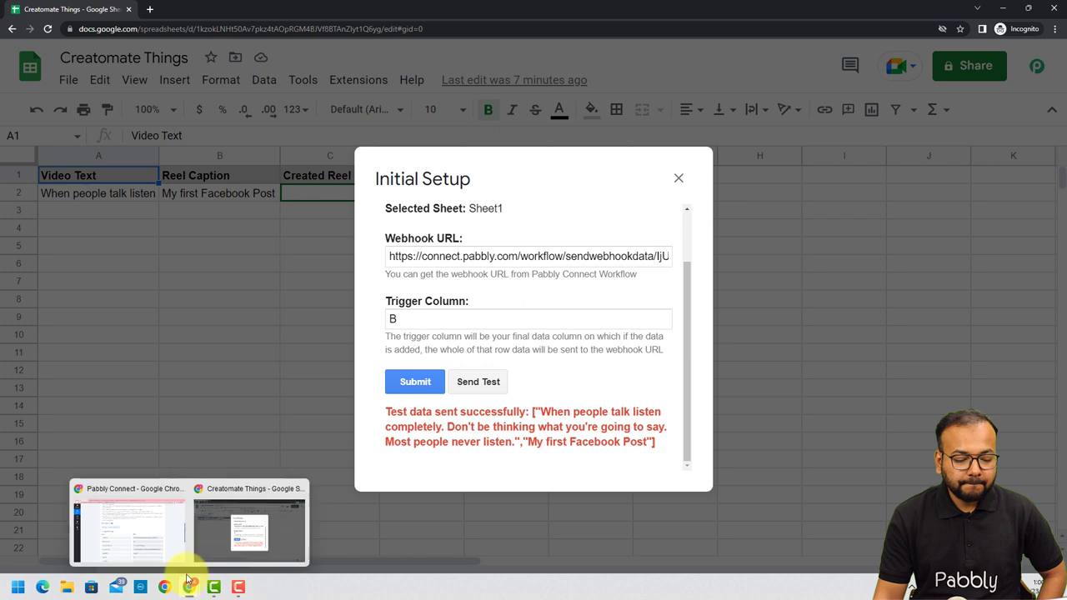
{"action": "left_click", "coordinate": [167, 533]}
{"action": "scroll", "coordinate": [198, 380], "scroll_direction": "down", "scroll_amount": 2}
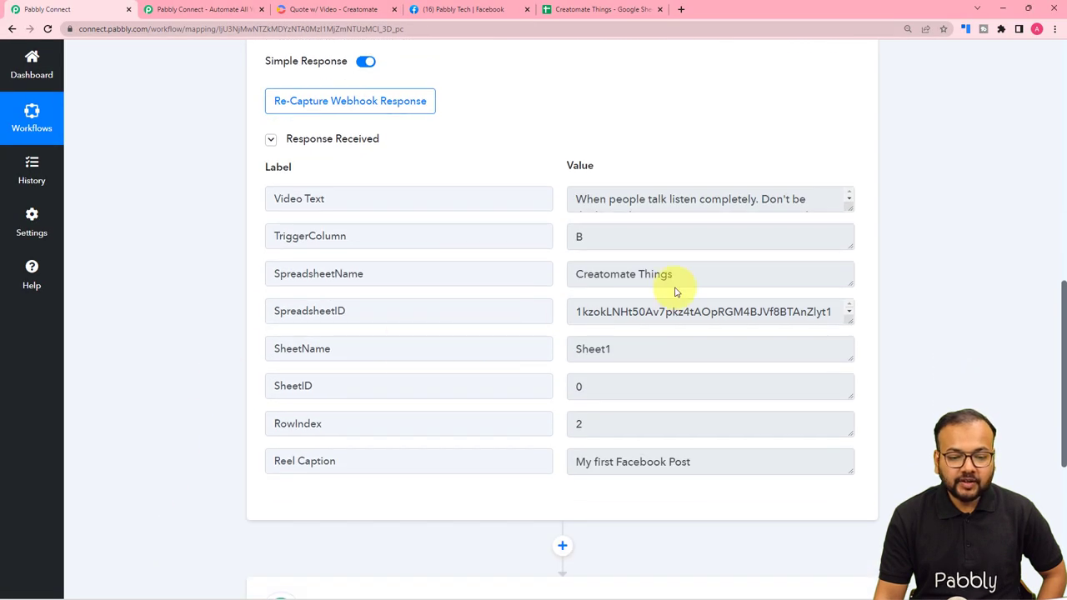
{"action": "left_click_drag", "start_coordinate": [848, 211], "coordinate": [847, 253]}
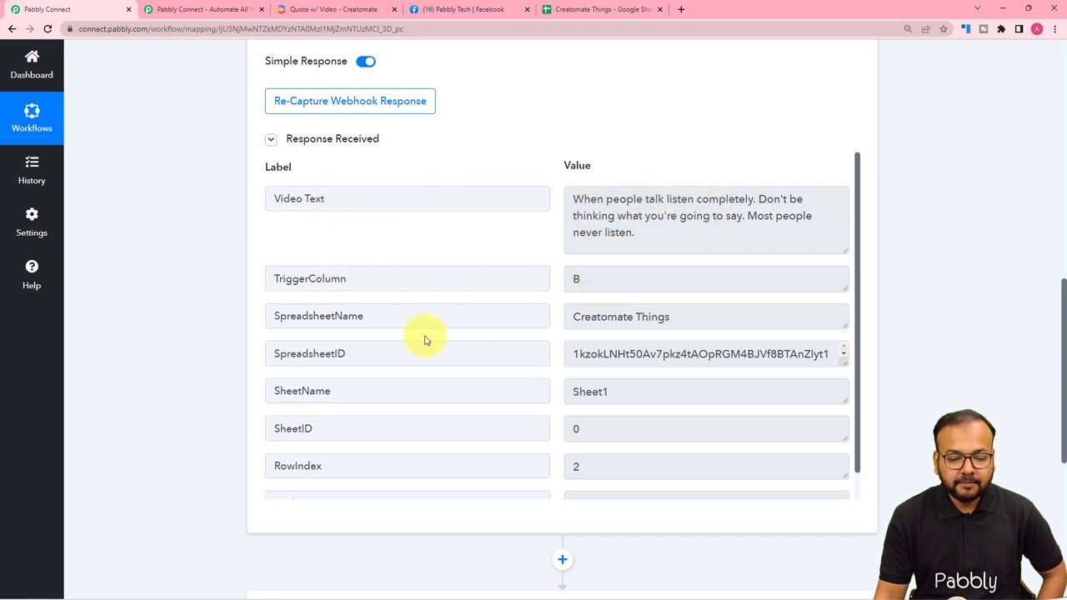
{"action": "scroll", "coordinate": [473, 365], "scroll_direction": "down", "scroll_amount": 1}
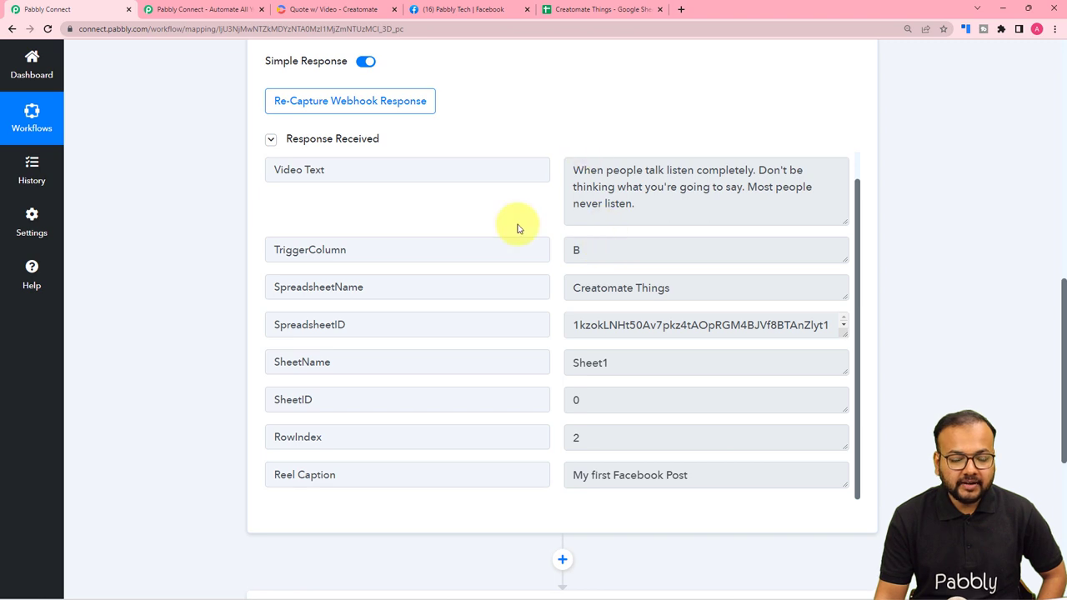
Compare the captured response with the Video Text and Reel Caption cells in row 2 of the spreadsheet.
{"action": "mouse_move", "coordinate": [241, 595]}
{"action": "left_click", "coordinate": [649, 6]}
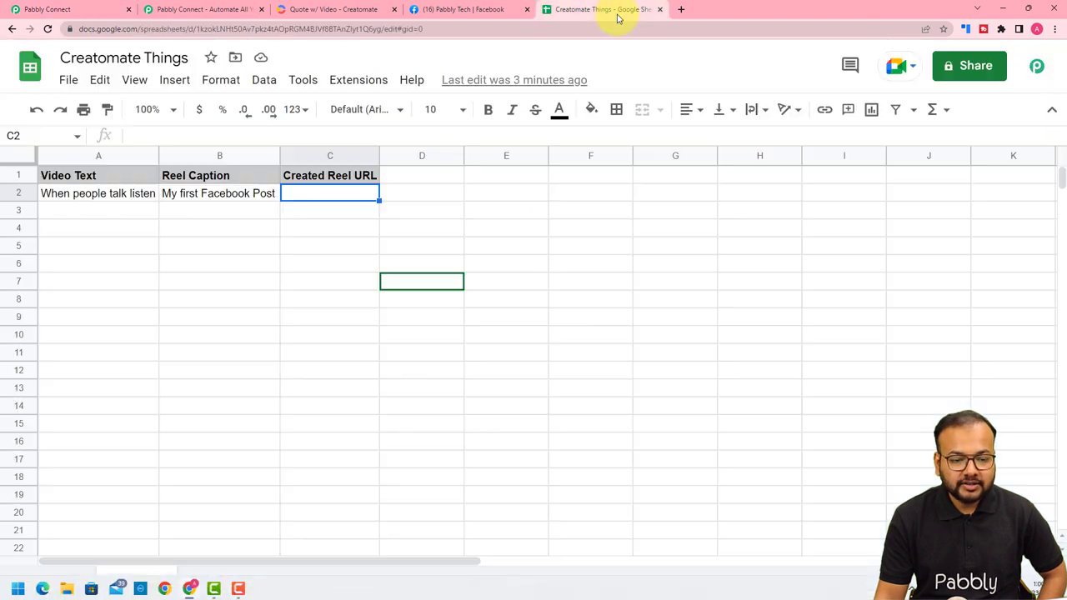
{"action": "left_click", "coordinate": [136, 195]}
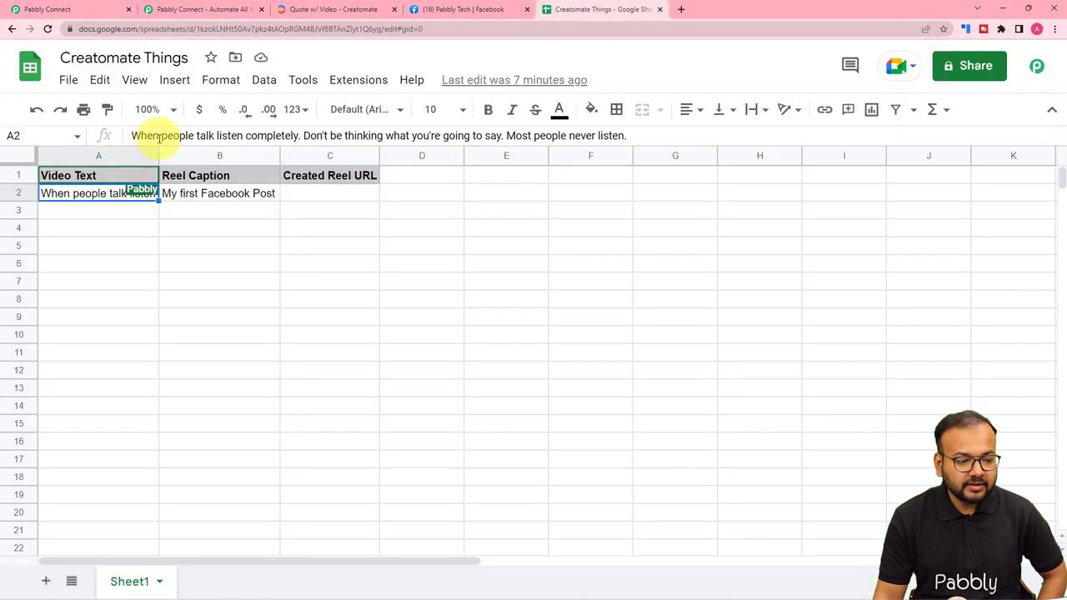
{"action": "left_click", "coordinate": [275, 197]}
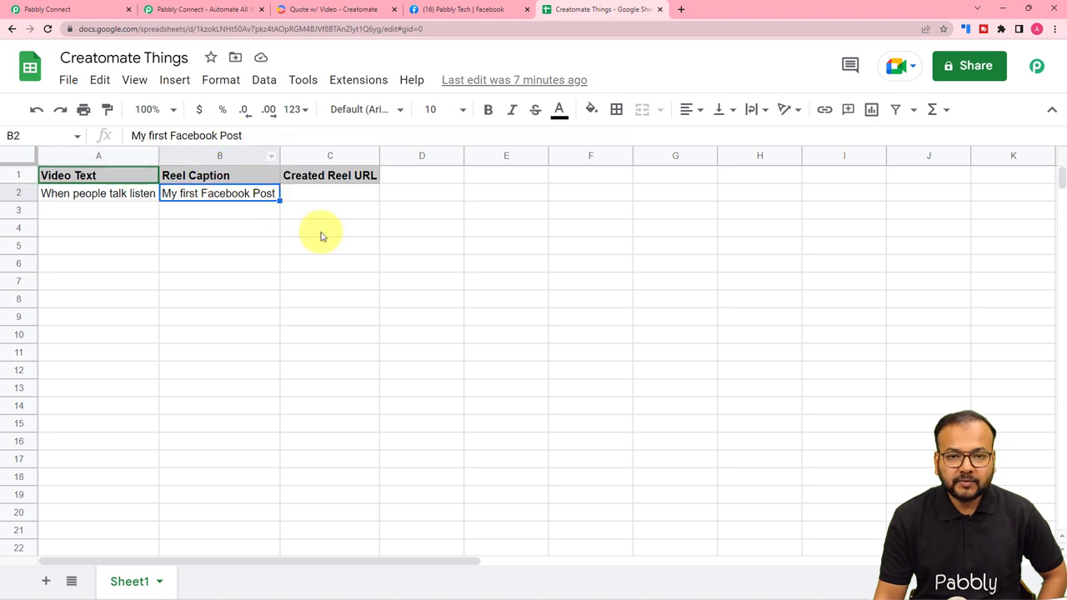
{"action": "left_click", "coordinate": [87, 10]}
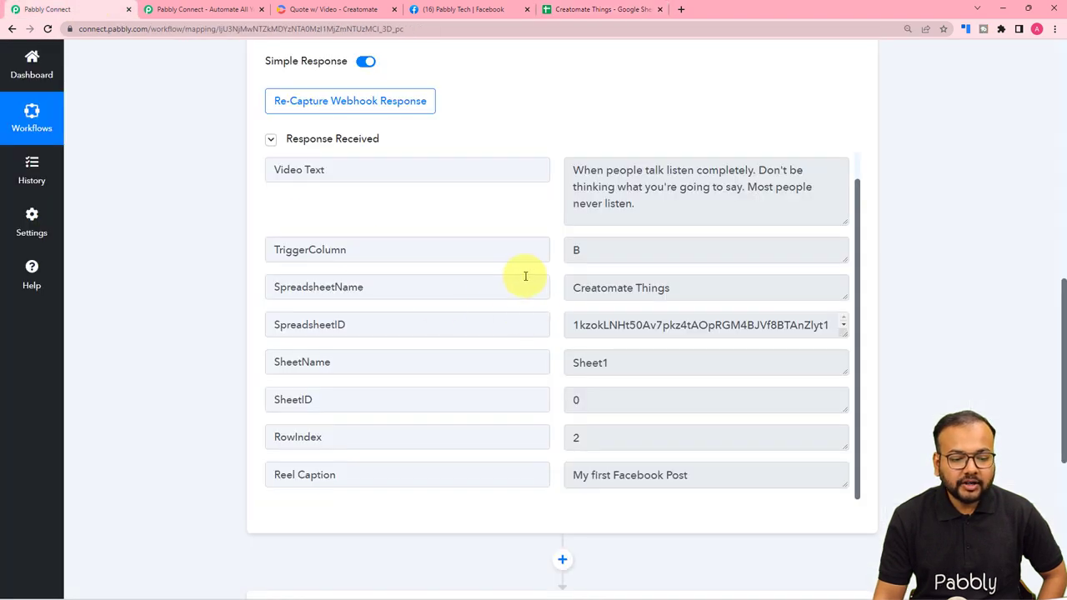
Return to the spreadsheet window, submit the Pabbly Connect Webhooks Initial Setup, and close the dialog.
{"action": "mouse_move", "coordinate": [196, 590]}
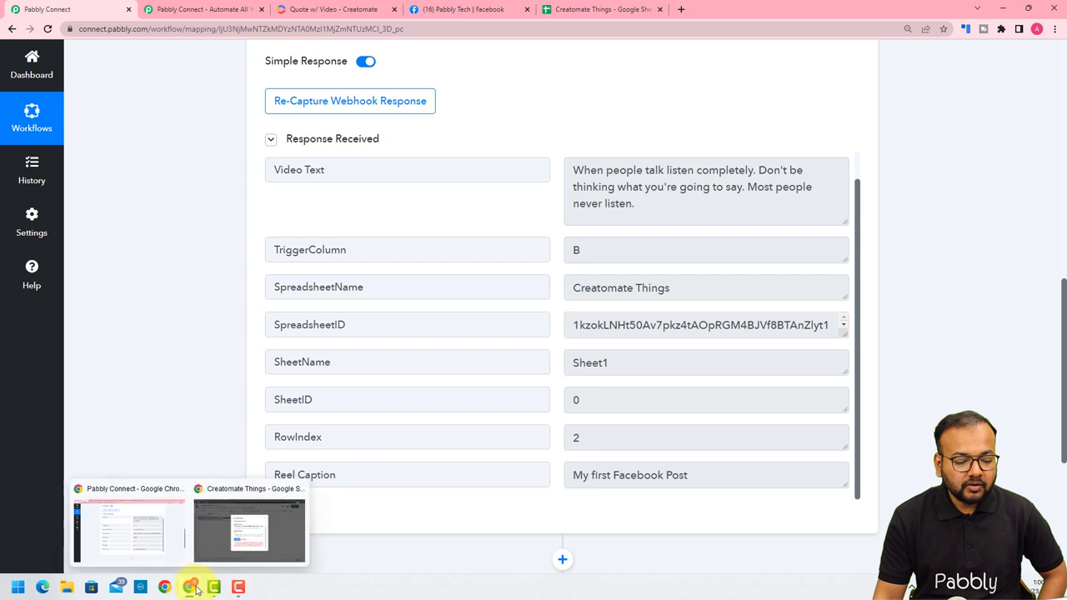
{"action": "left_click", "coordinate": [215, 542]}
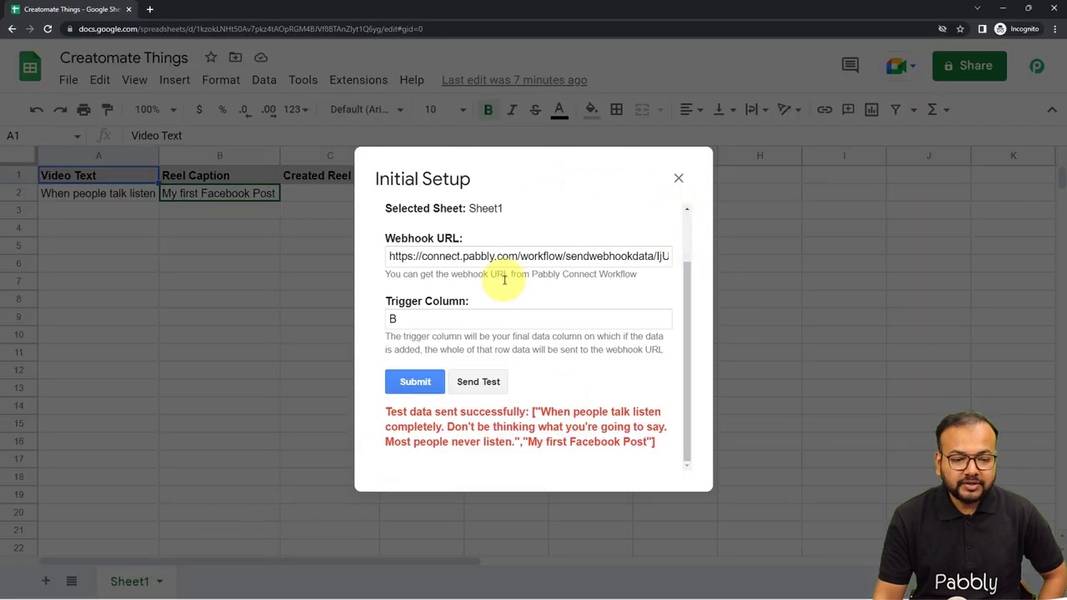
{"action": "left_click", "coordinate": [410, 383]}
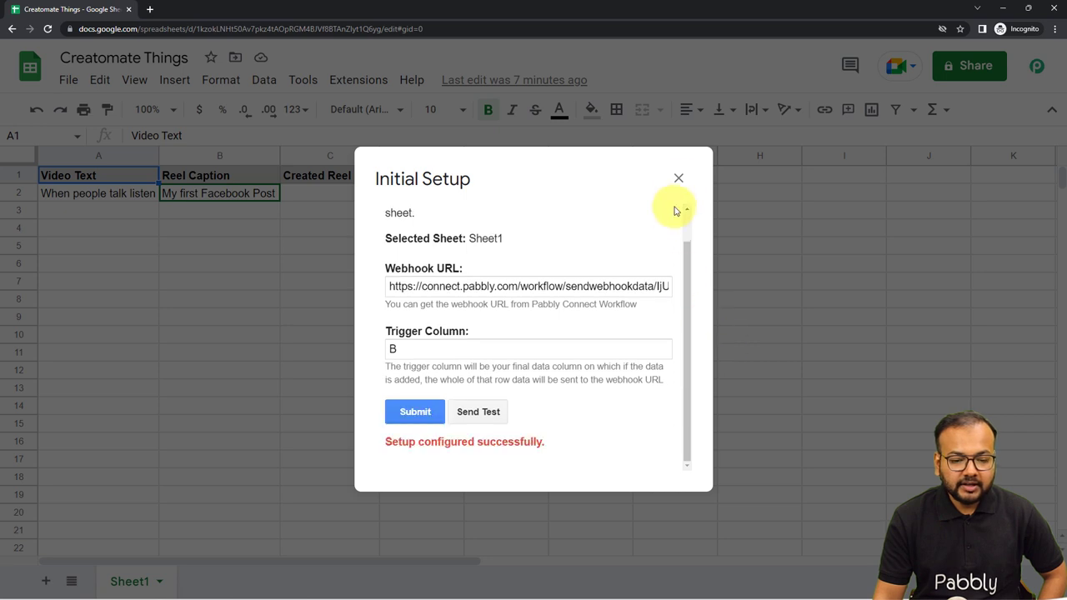
{"action": "left_click", "coordinate": [679, 177]}
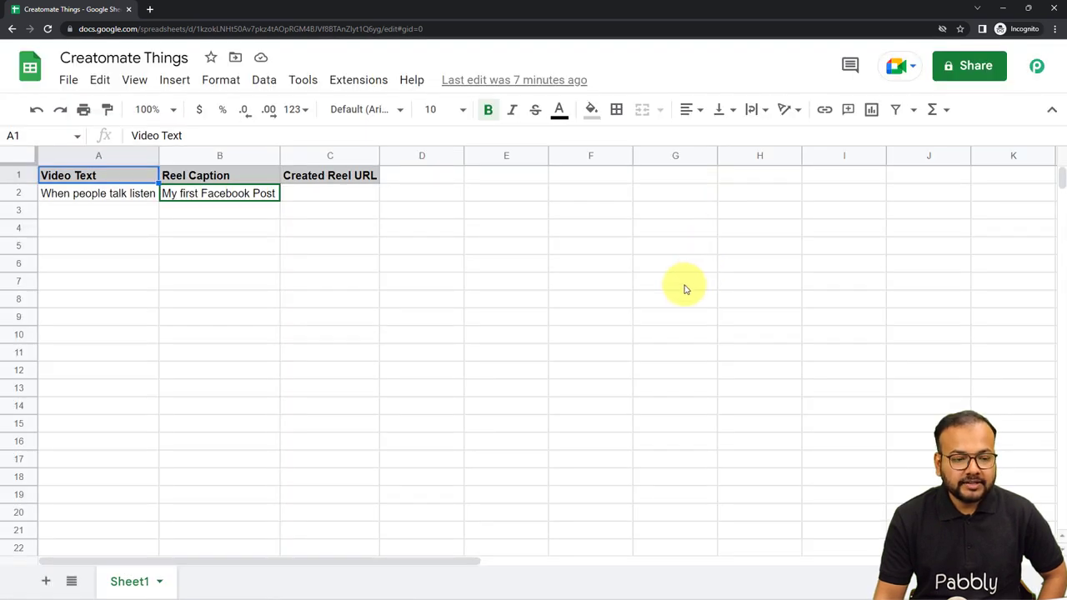
Check in the Pabbly Connect Webhooks options whether Send On Event is enabled.
{"action": "left_click", "coordinate": [352, 82]}
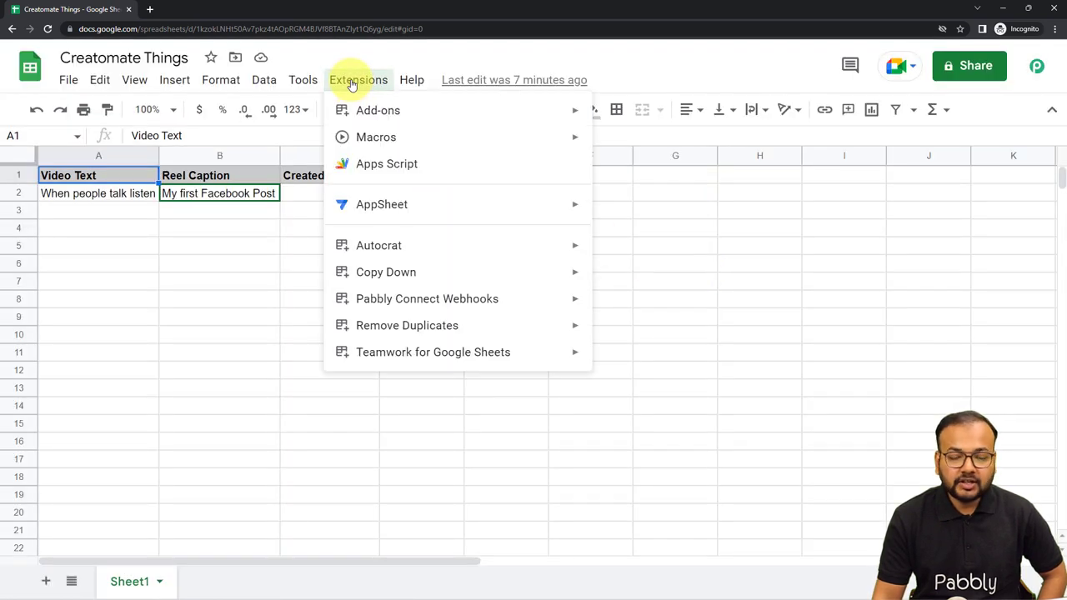
{"action": "mouse_move", "coordinate": [354, 307]}
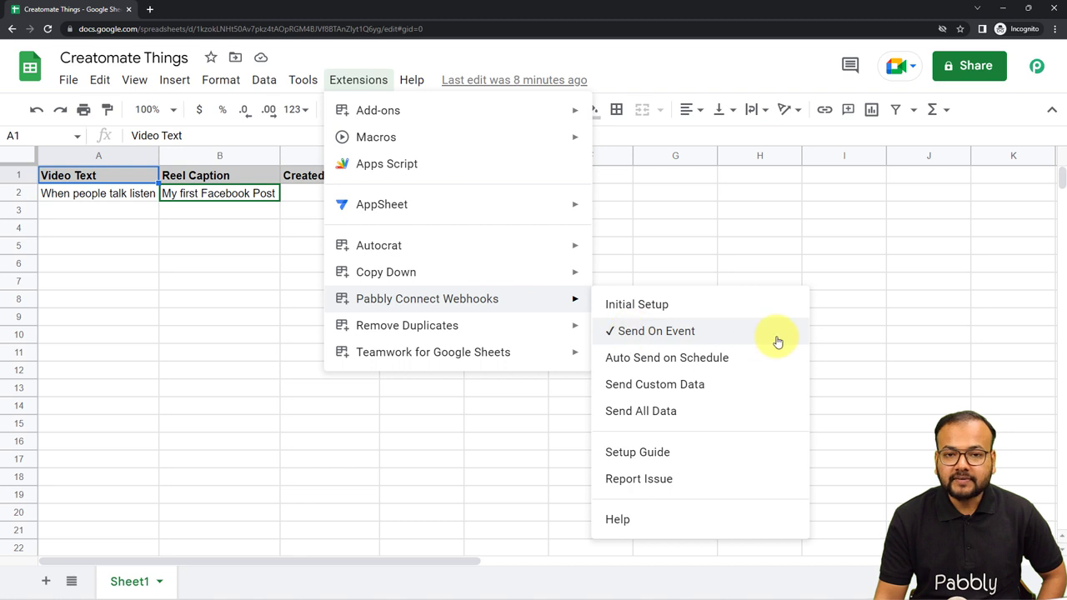
{"action": "left_click", "coordinate": [850, 335]}
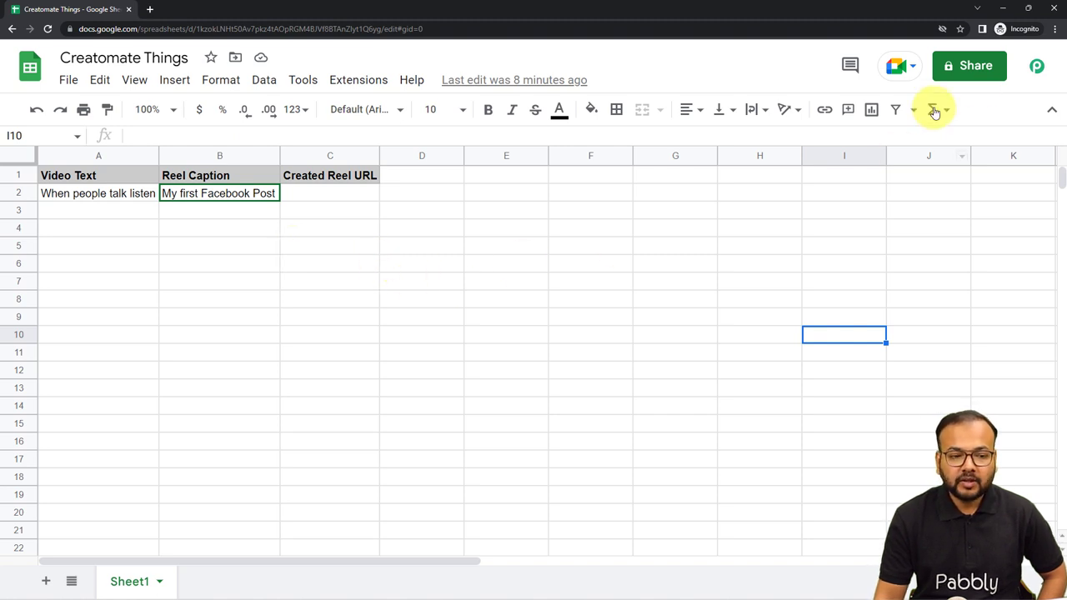
Switch back to Pabbly Connect and choose Creatomate as the app for the workflow's action step.
{"action": "left_click", "coordinate": [977, 9]}
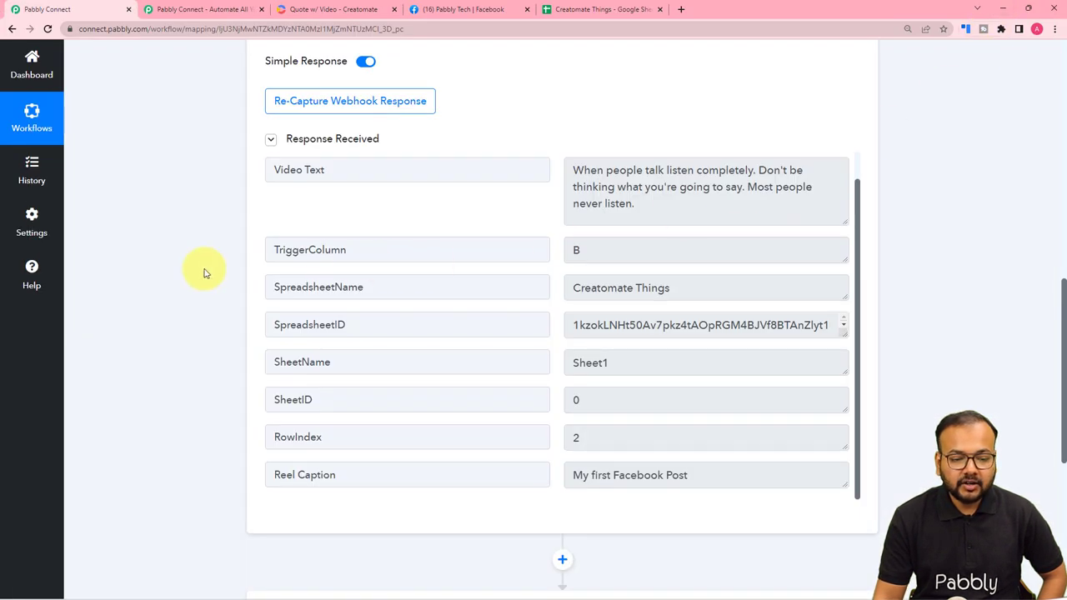
{"action": "scroll", "coordinate": [205, 271], "scroll_direction": "down", "scroll_amount": 3}
{"action": "scroll", "coordinate": [209, 273], "scroll_direction": "down", "scroll_amount": 1}
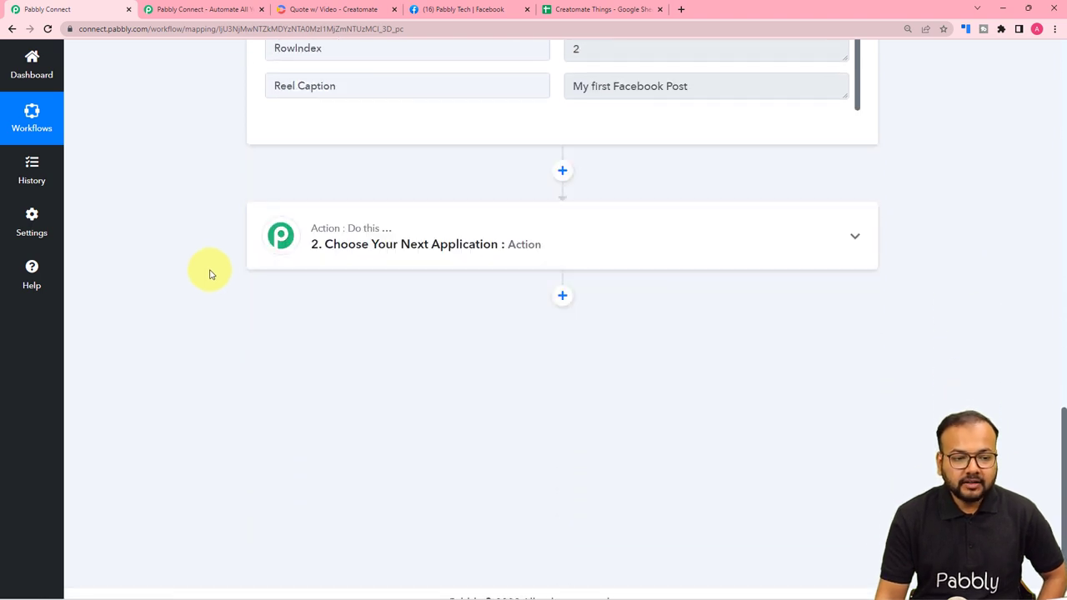
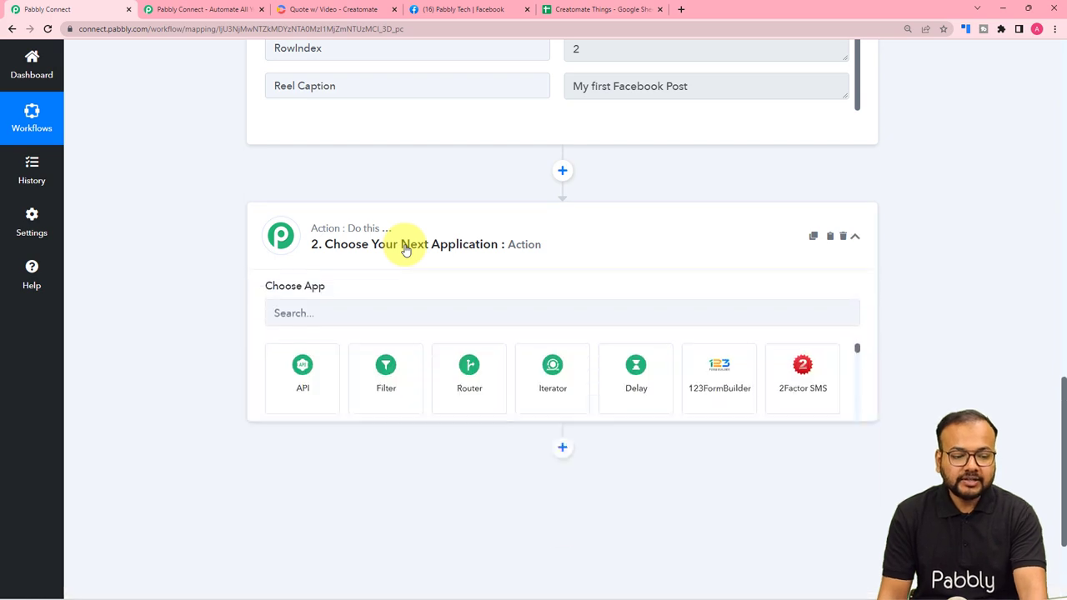
{"action": "left_click", "coordinate": [396, 208]}
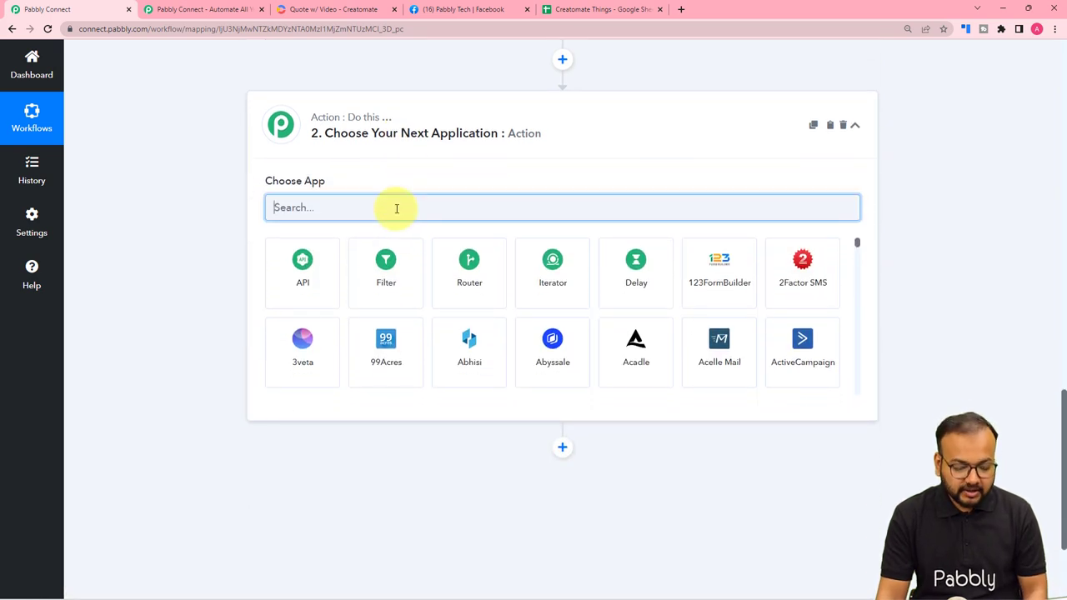
{"action": "type", "text": "crea"}
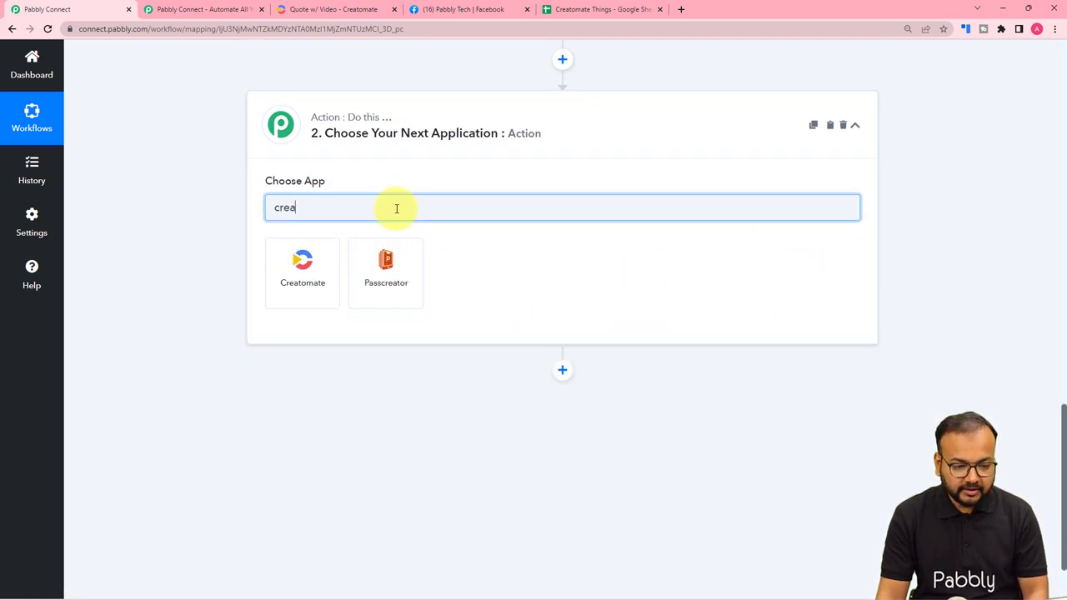
{"action": "left_click", "coordinate": [301, 295]}
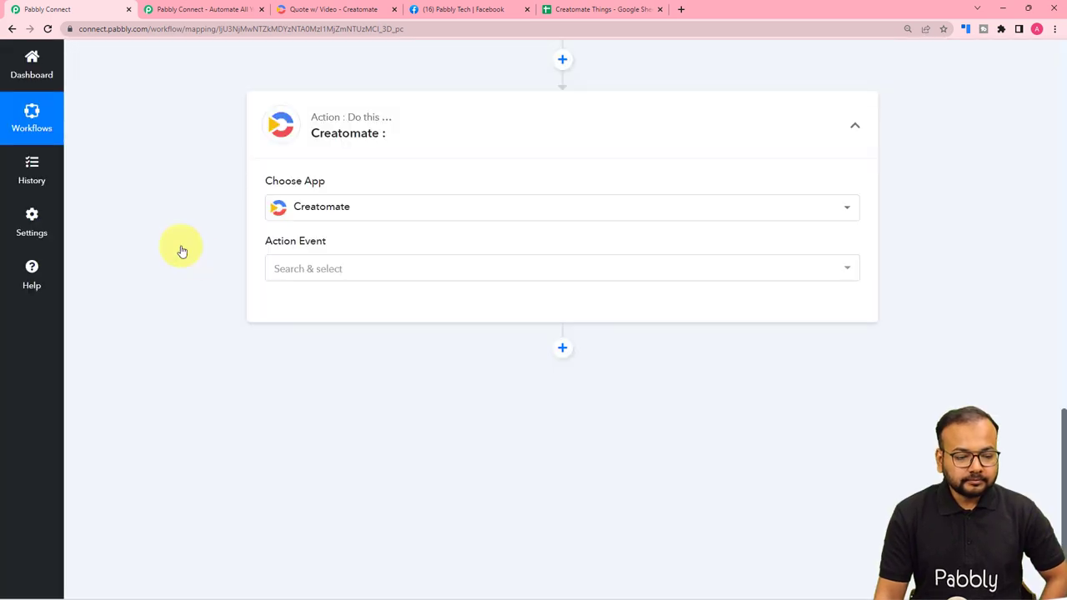
Set the Creatomate action event to Create Single Render and start adding a new connection for it.
{"action": "left_click", "coordinate": [306, 270]}
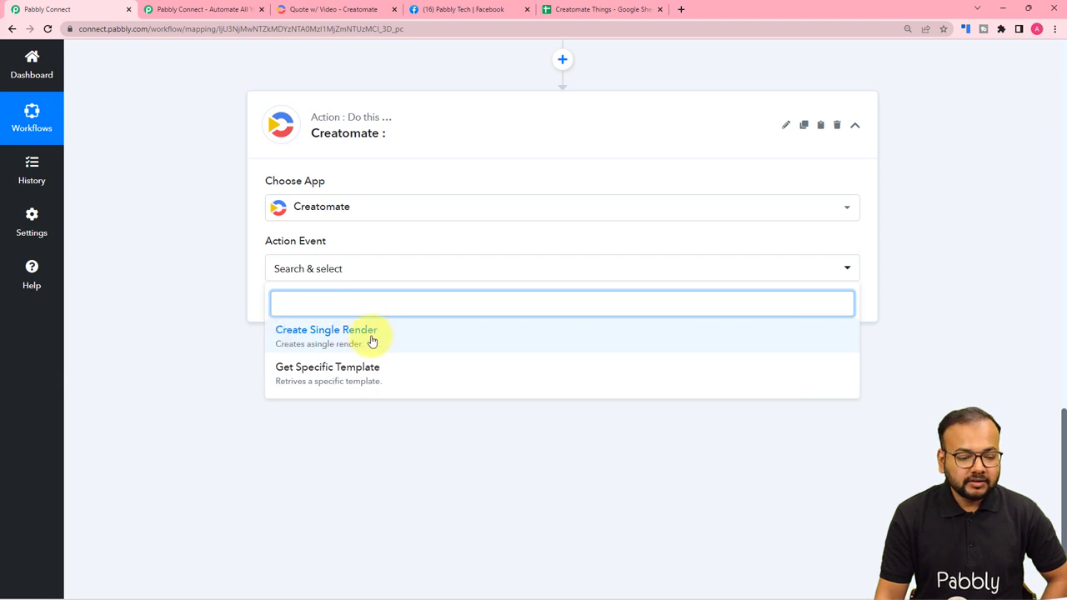
{"action": "left_click", "coordinate": [309, 338]}
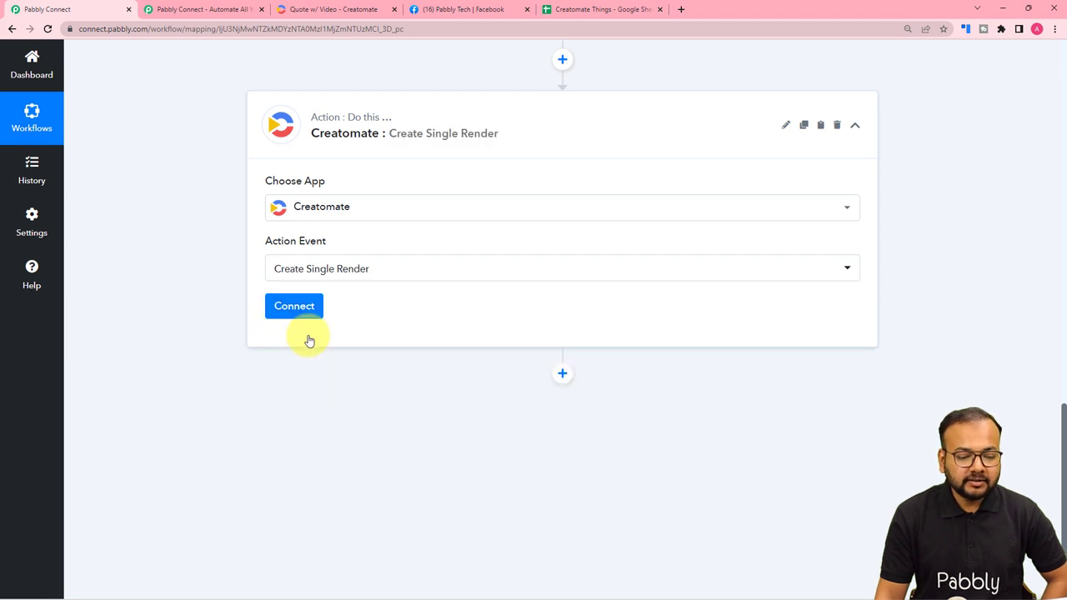
{"action": "left_click", "coordinate": [297, 309]}
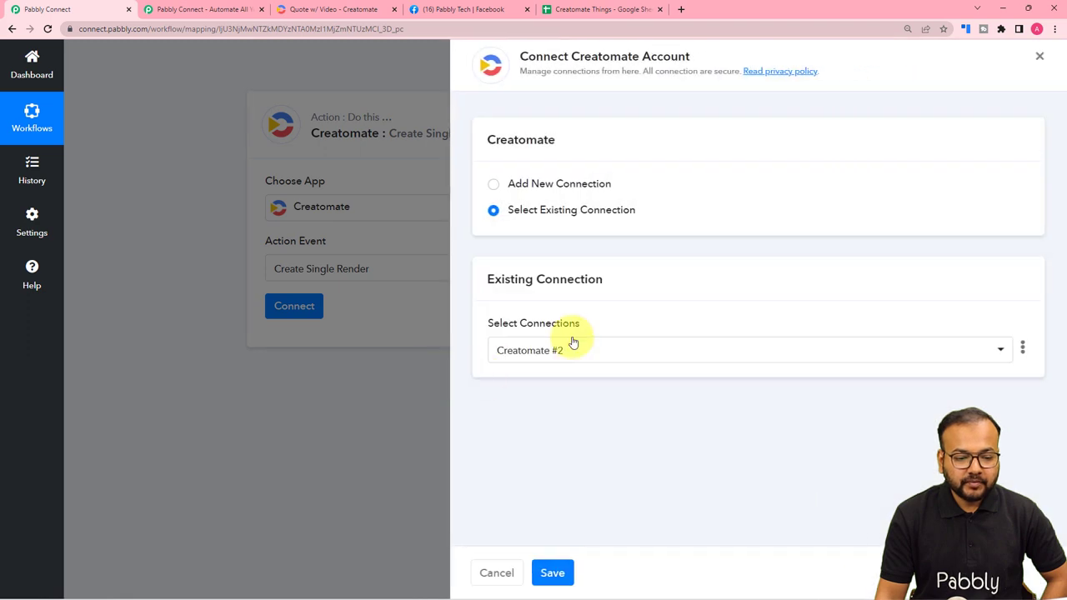
{"action": "left_click", "coordinate": [492, 184]}
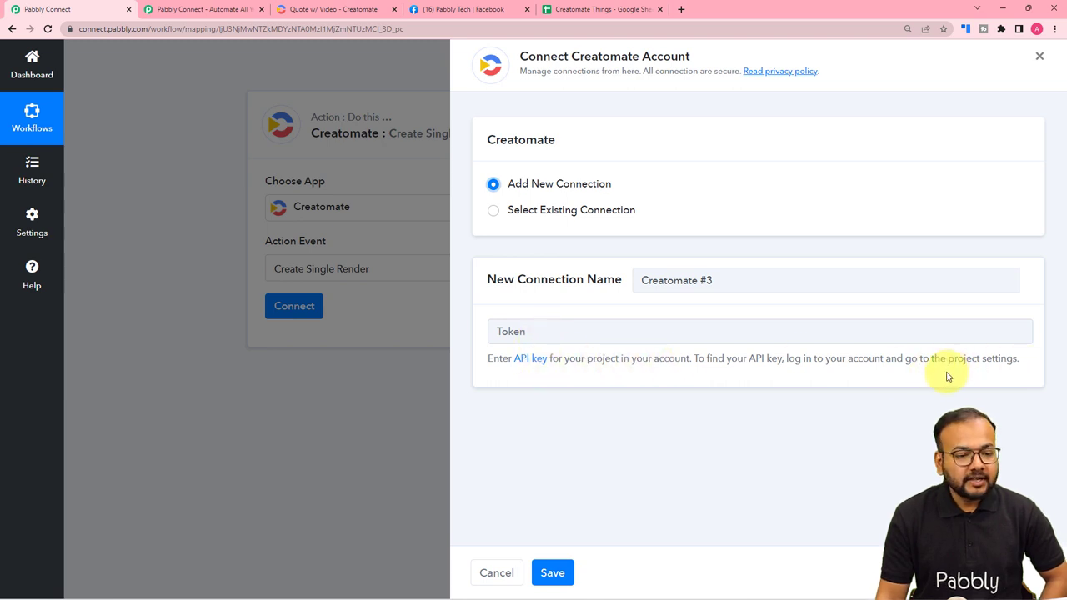
Switch to Creatomate, preview the Quote w/ Video template, inspect its text composition, and go back to My Templates.
{"action": "left_click", "coordinate": [321, 10]}
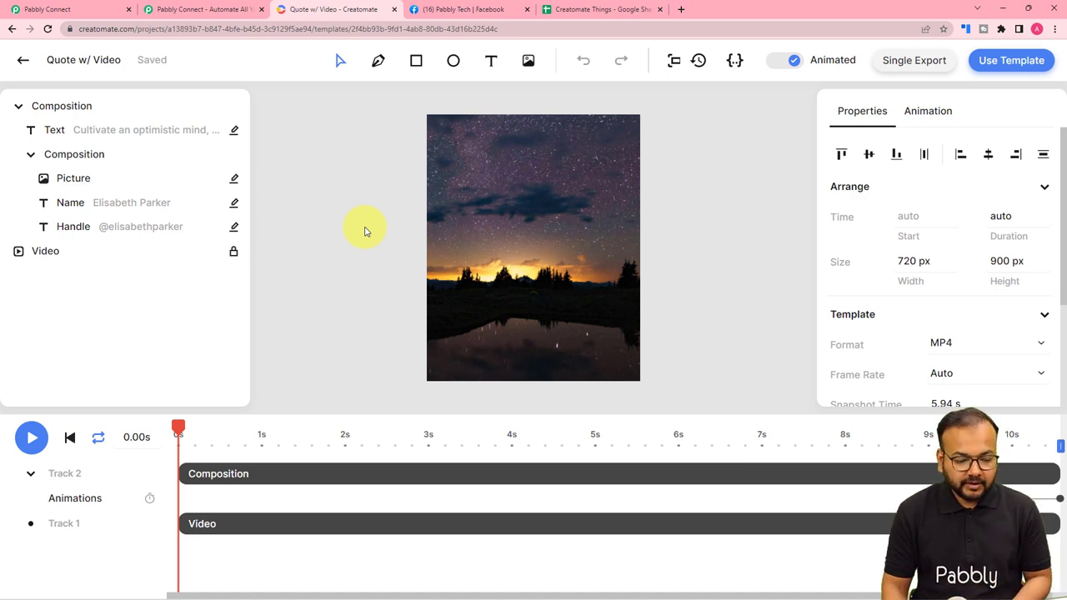
{"action": "left_click", "coordinate": [30, 436]}
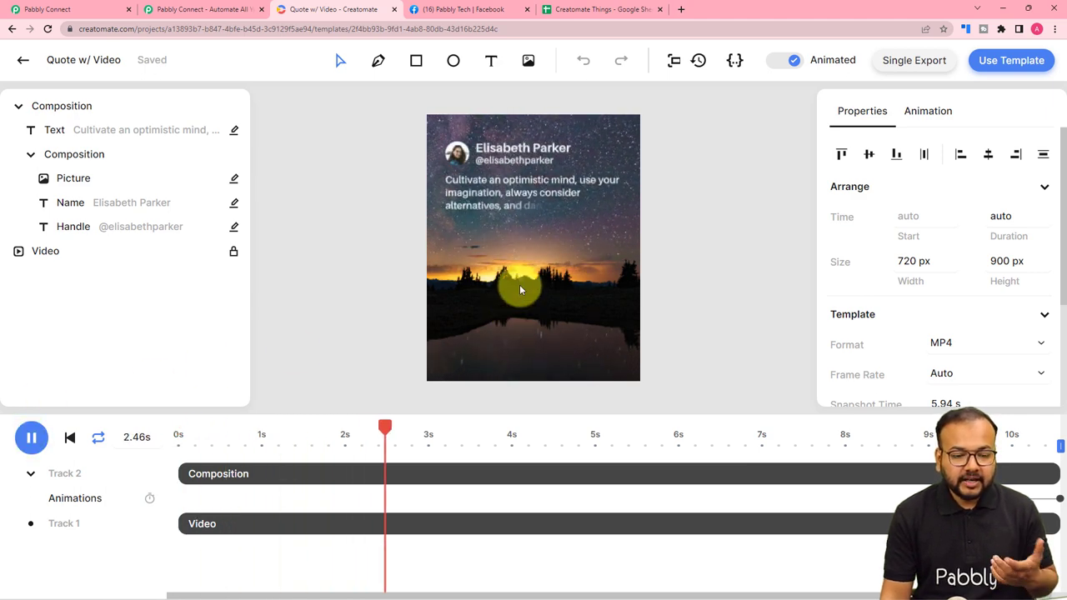
{"action": "left_click", "coordinate": [29, 436]}
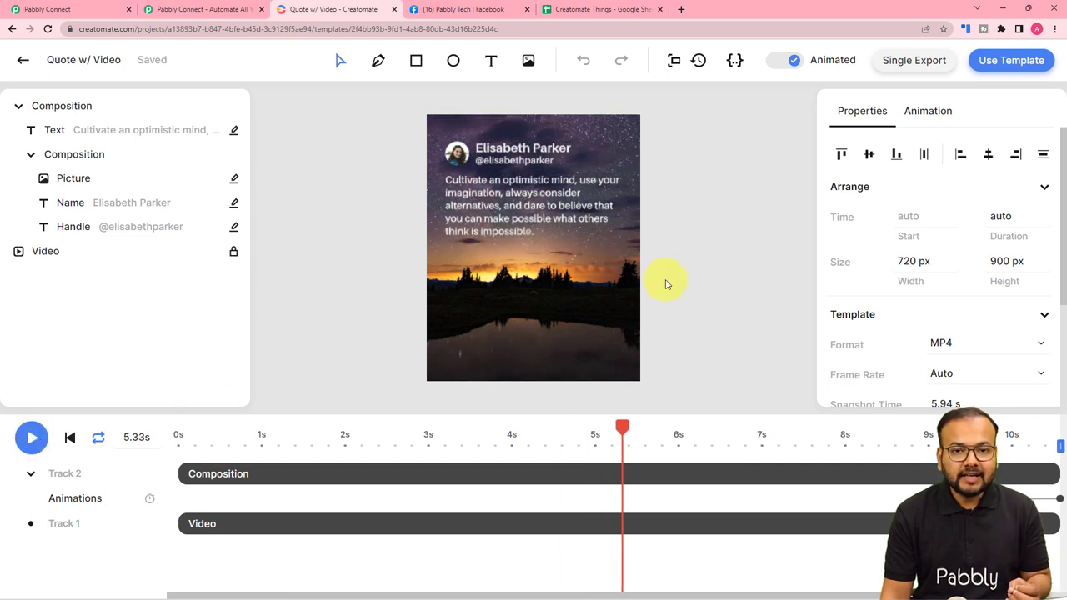
{"action": "left_click", "coordinate": [481, 227]}
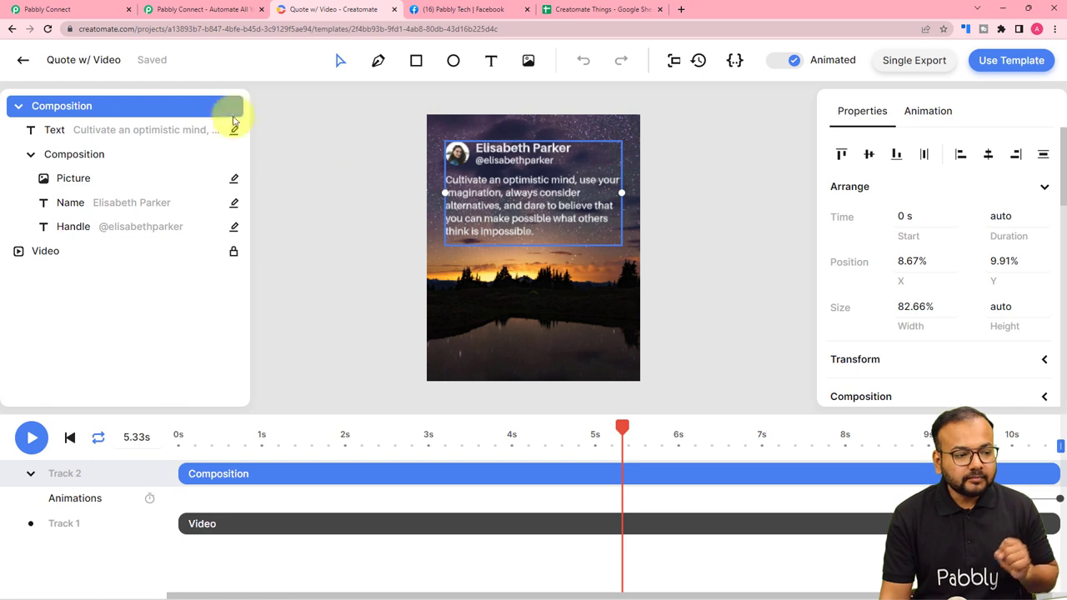
{"action": "left_click", "coordinate": [23, 60]}
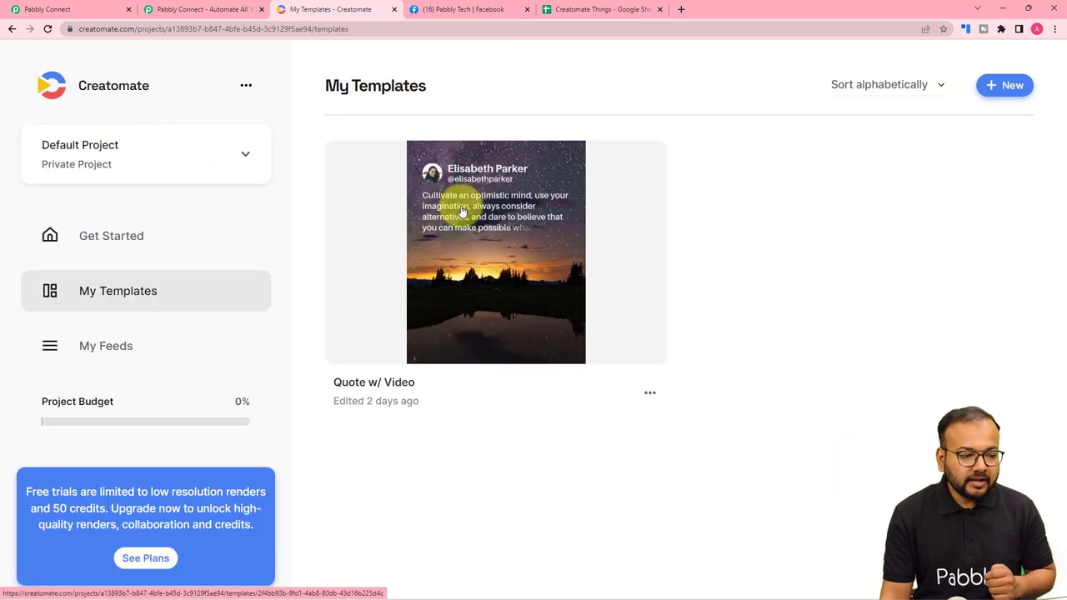
Reveal the project's API key in Creatomate's project settings and copy it.
{"action": "left_click", "coordinate": [246, 87]}
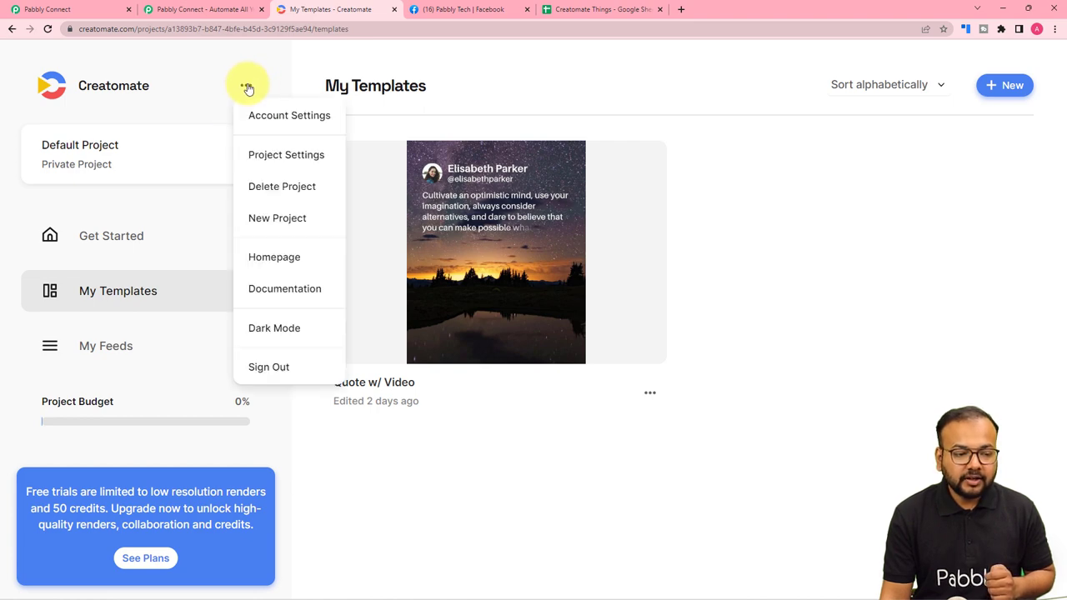
{"action": "left_click", "coordinate": [253, 160]}
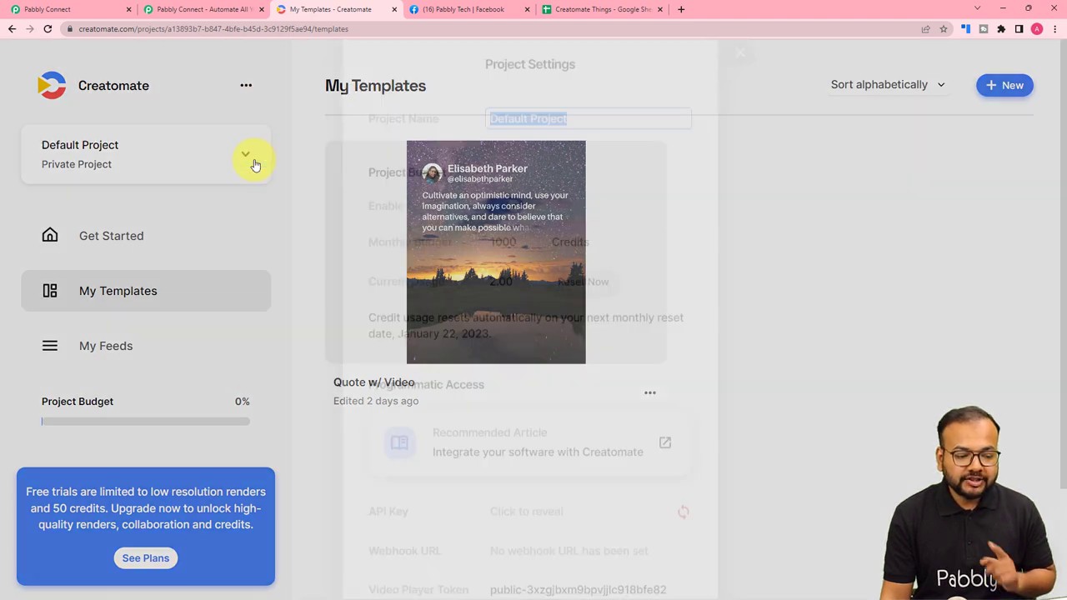
{"action": "scroll", "coordinate": [638, 243], "scroll_direction": "down", "scroll_amount": 2}
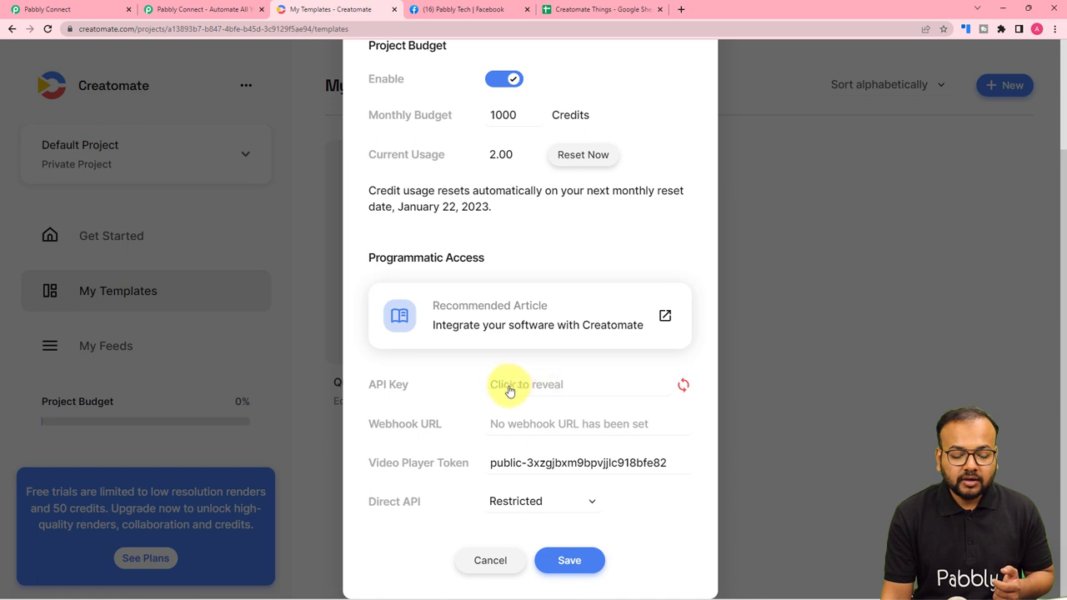
{"action": "left_click", "coordinate": [536, 391]}
{"action": "double_click", "coordinate": [554, 387]}
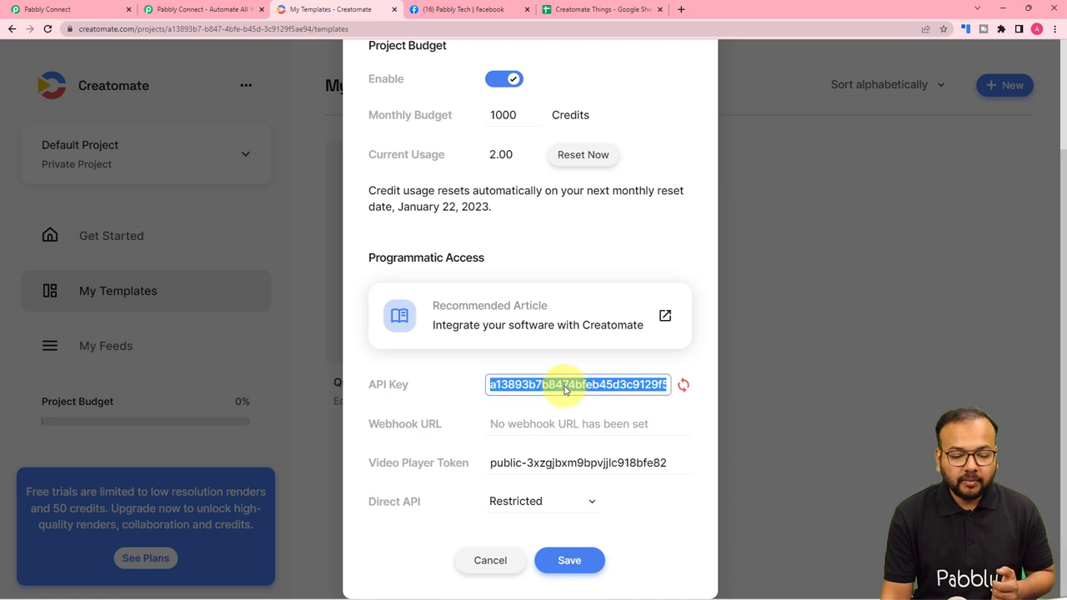
{"action": "right_click", "coordinate": [565, 390]}
{"action": "left_click", "coordinate": [584, 398]}
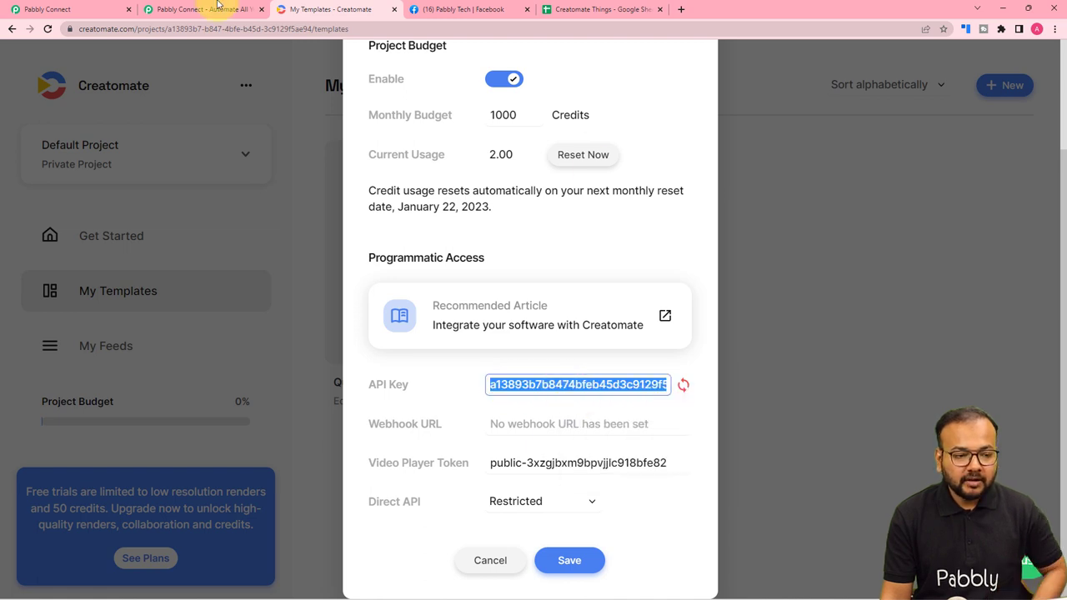
Switch to Pabbly Connect, paste the Creatomate API key into the new connection's token field, and save the connection.
{"action": "left_click", "coordinate": [71, 9]}
{"action": "right_click", "coordinate": [508, 329]}
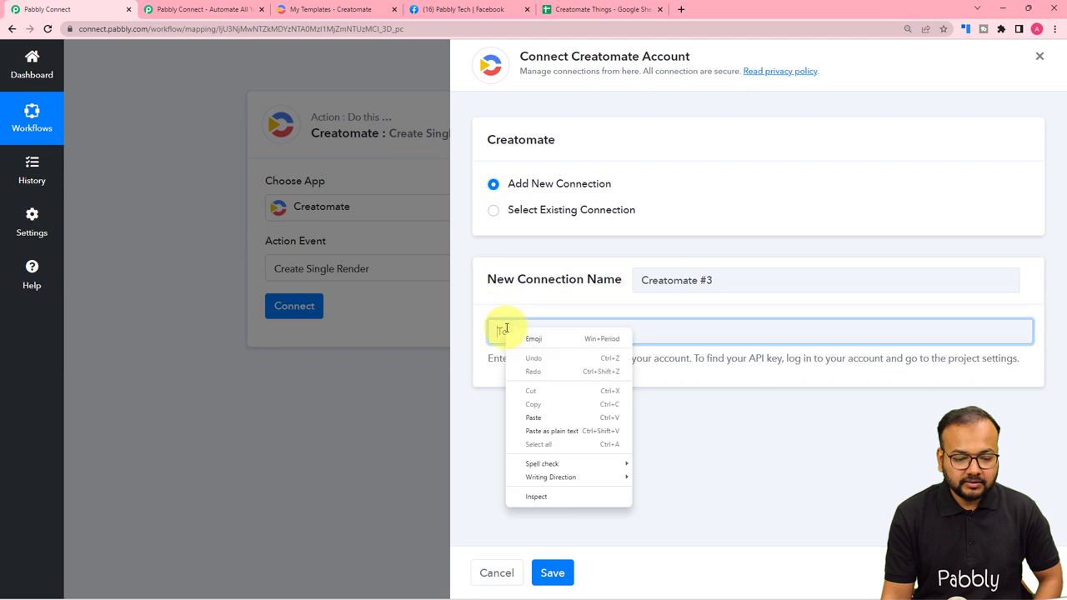
{"action": "left_click", "coordinate": [536, 426]}
{"action": "left_click", "coordinate": [552, 572]}
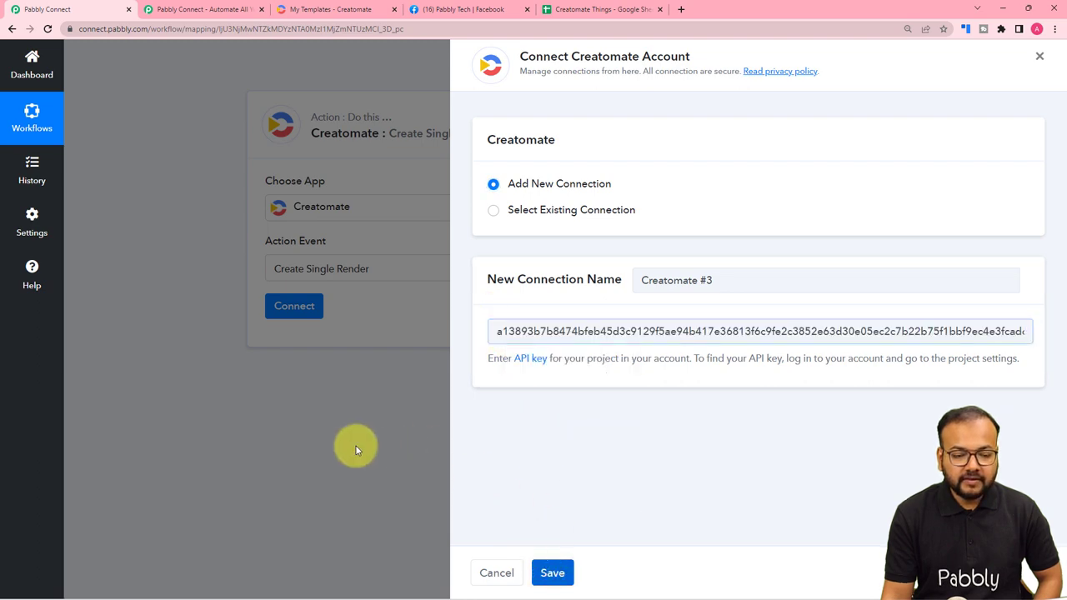
Switch to Creatomate and save the project settings to return to My Templates.
{"action": "scroll", "coordinate": [89, 376], "scroll_direction": "down", "scroll_amount": 2}
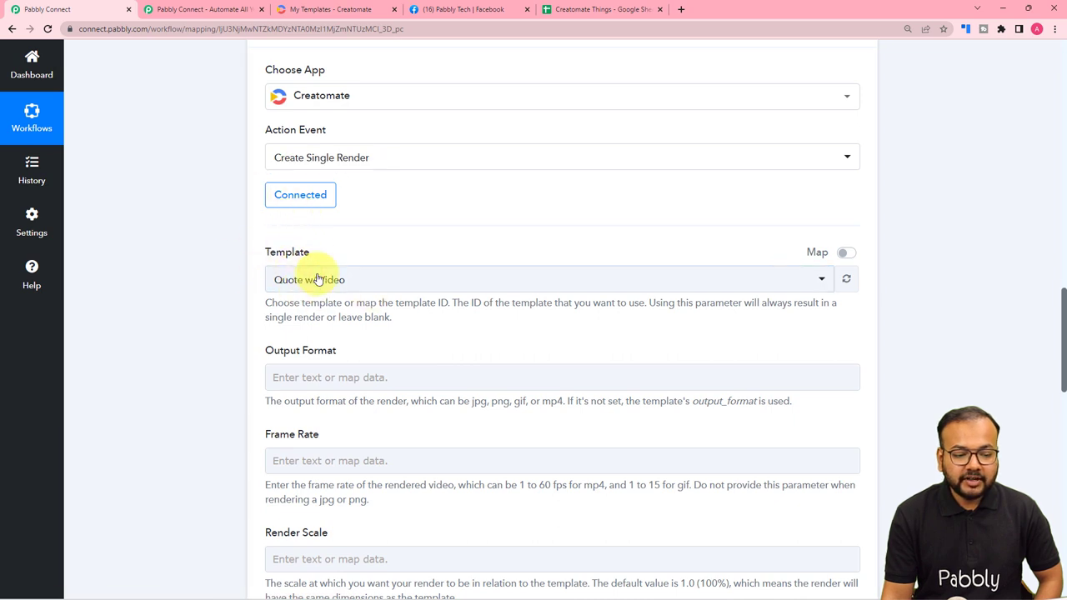
{"action": "left_click", "coordinate": [331, 8]}
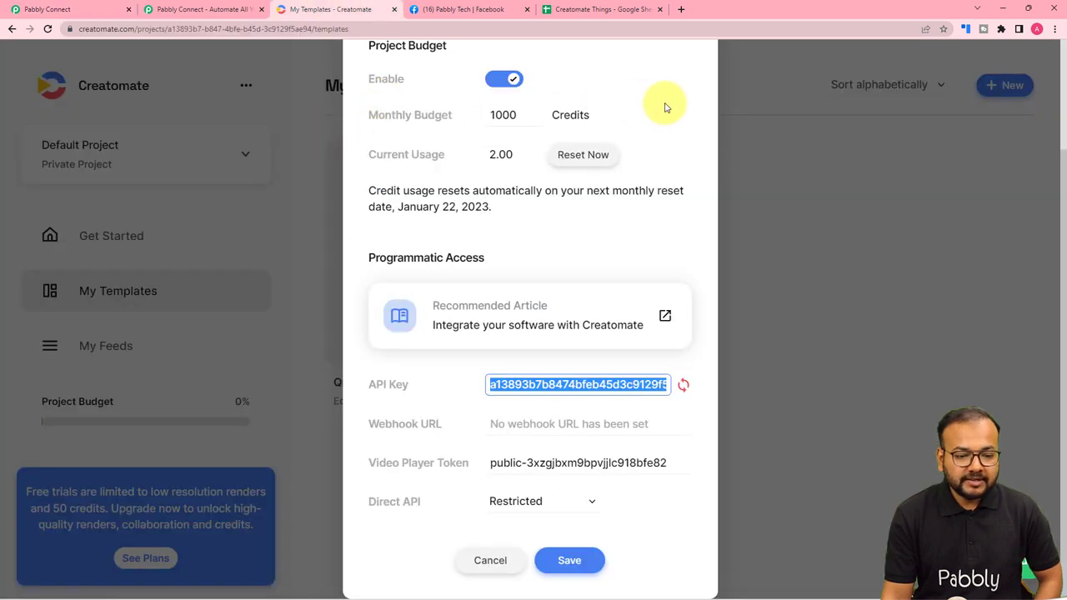
{"action": "left_click", "coordinate": [554, 560]}
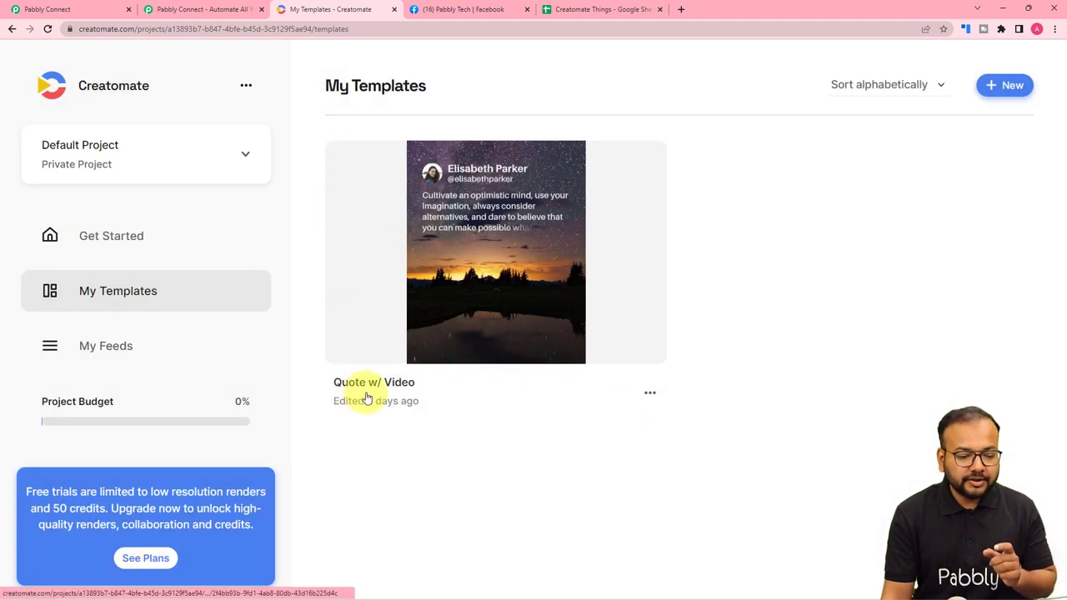
Switch back to Pabbly Connect and check which templates are available for the Create Single Render action.
{"action": "left_click", "coordinate": [55, 8]}
{"action": "scroll", "coordinate": [250, 204], "scroll_direction": "down", "scroll_amount": 2}
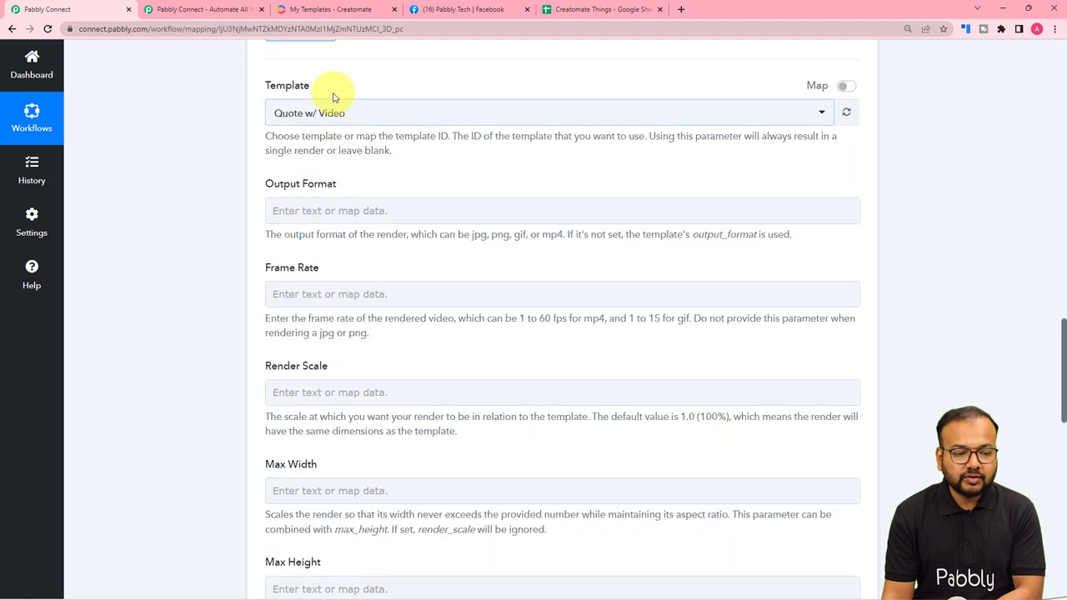
{"action": "left_click", "coordinate": [300, 117]}
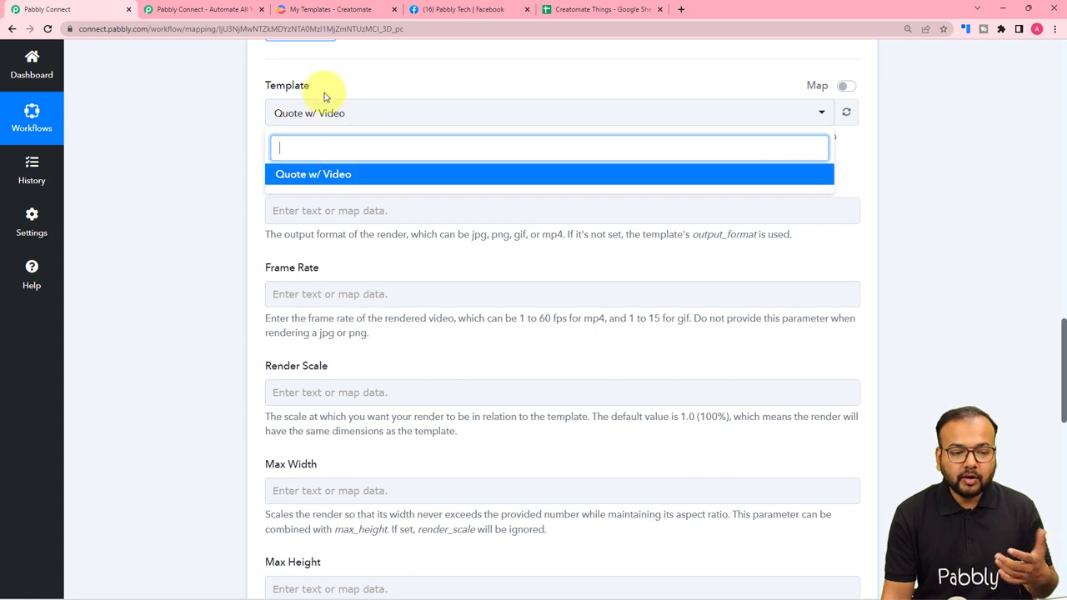
{"action": "left_click", "coordinate": [329, 90]}
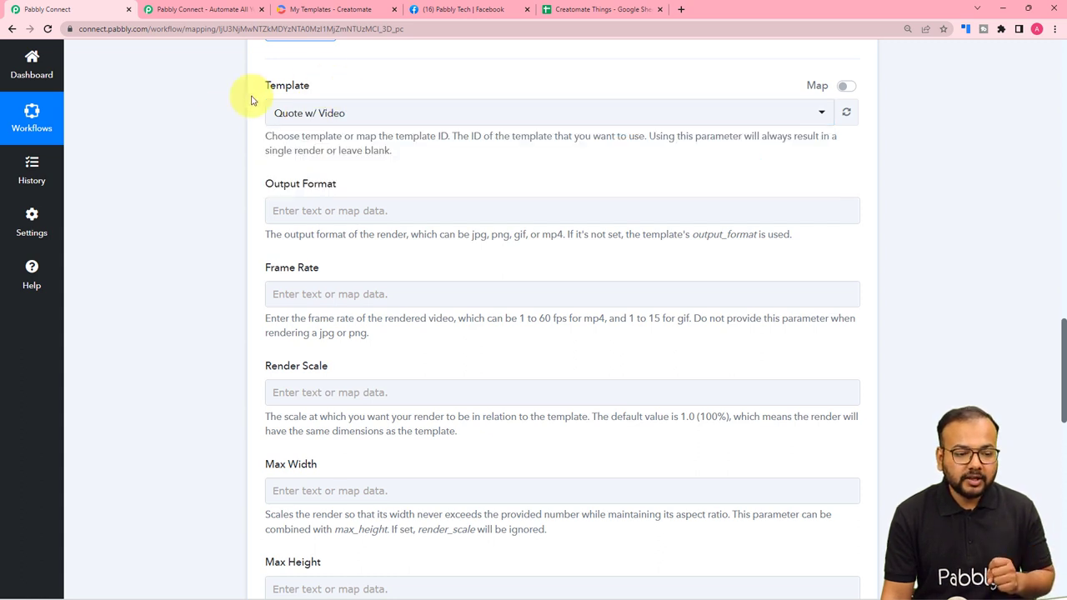
Review the remaining Create Single Render fields and read the linked Creatomate documentation on the modifications object.
{"action": "scroll", "coordinate": [211, 131], "scroll_direction": "down", "scroll_amount": 2}
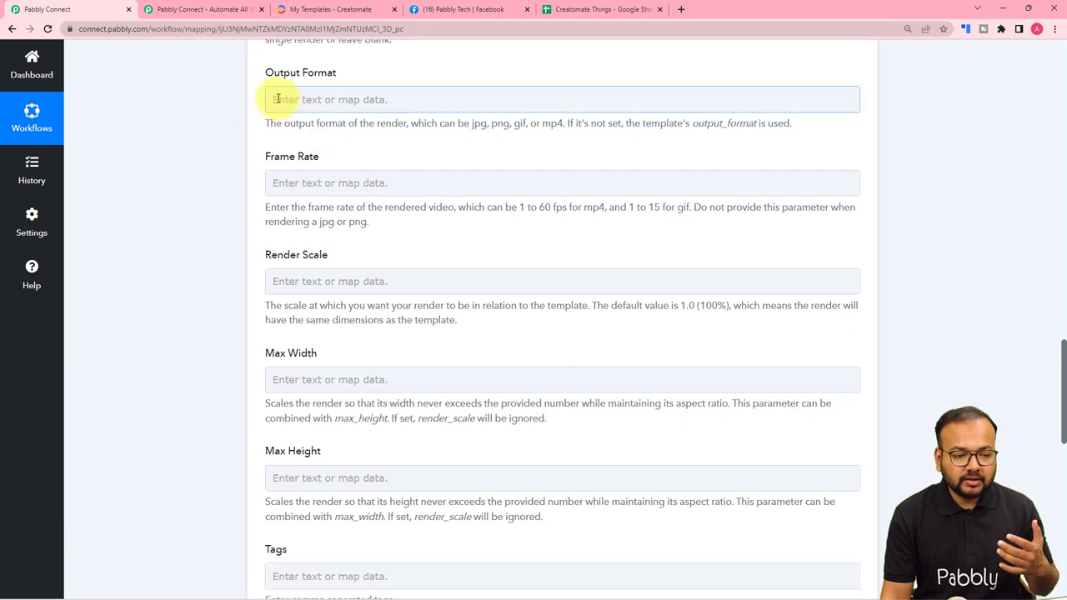
{"action": "scroll", "coordinate": [352, 175], "scroll_direction": "down", "scroll_amount": 5}
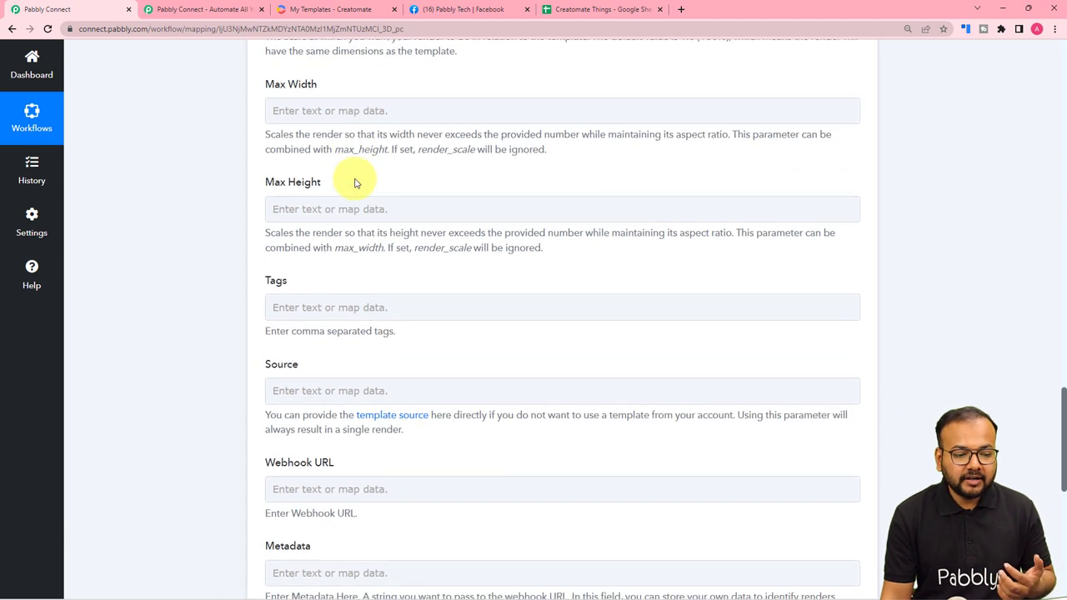
{"action": "scroll", "coordinate": [354, 182], "scroll_direction": "down", "scroll_amount": 5}
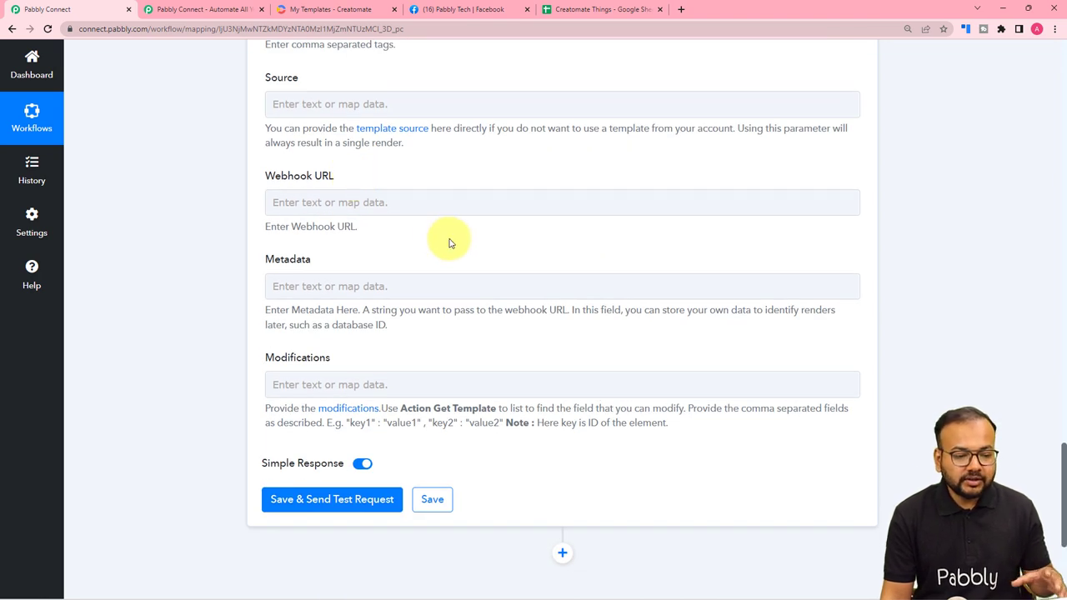
{"action": "scroll", "coordinate": [449, 243], "scroll_direction": "down", "scroll_amount": 2}
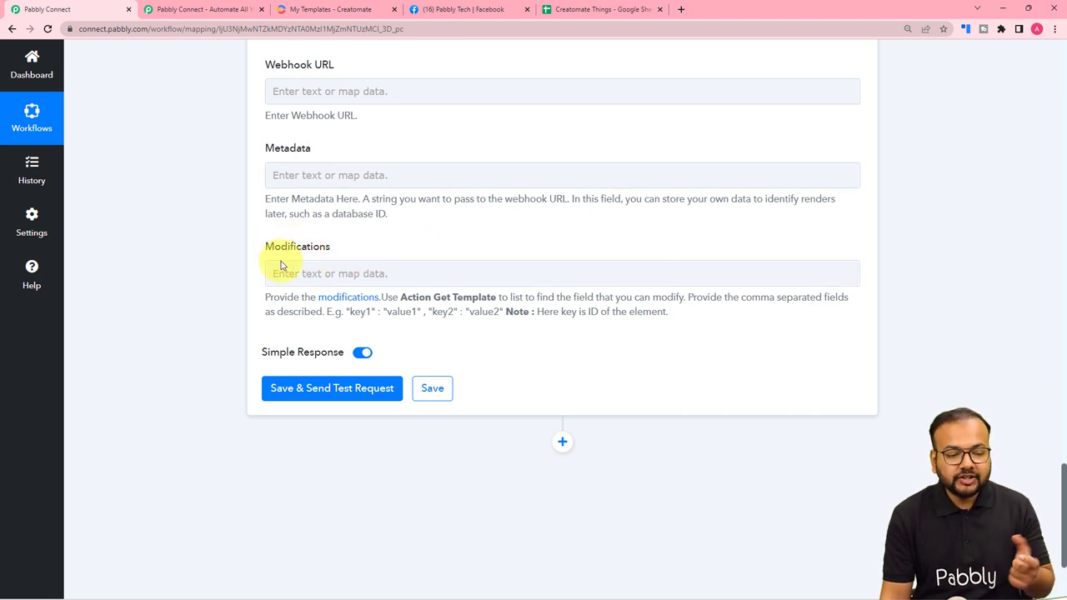
{"action": "left_click", "coordinate": [337, 302]}
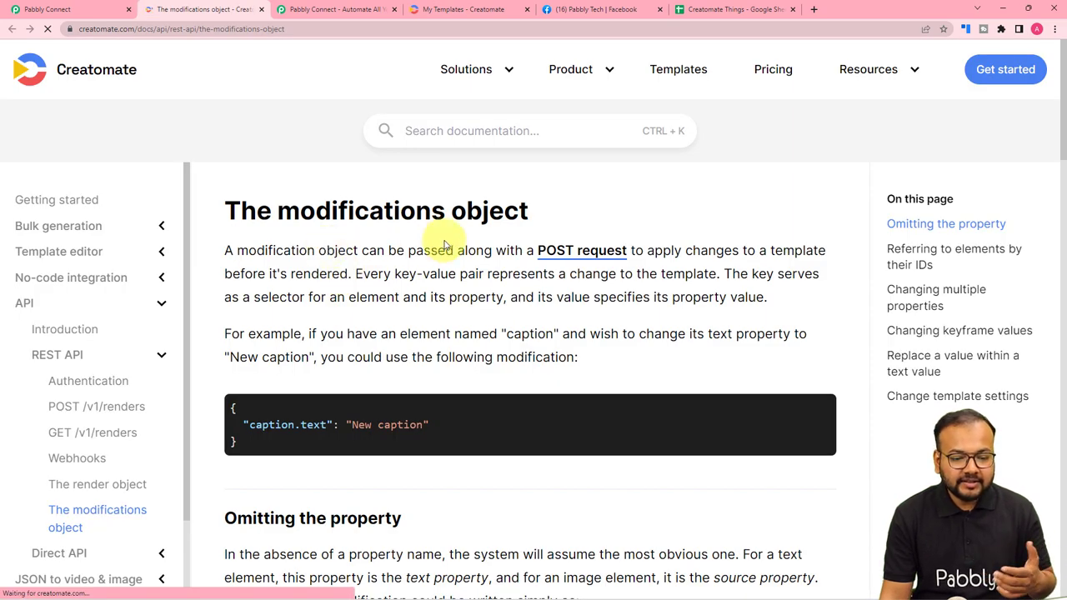
{"action": "scroll", "coordinate": [367, 234], "scroll_direction": "down", "scroll_amount": 1}
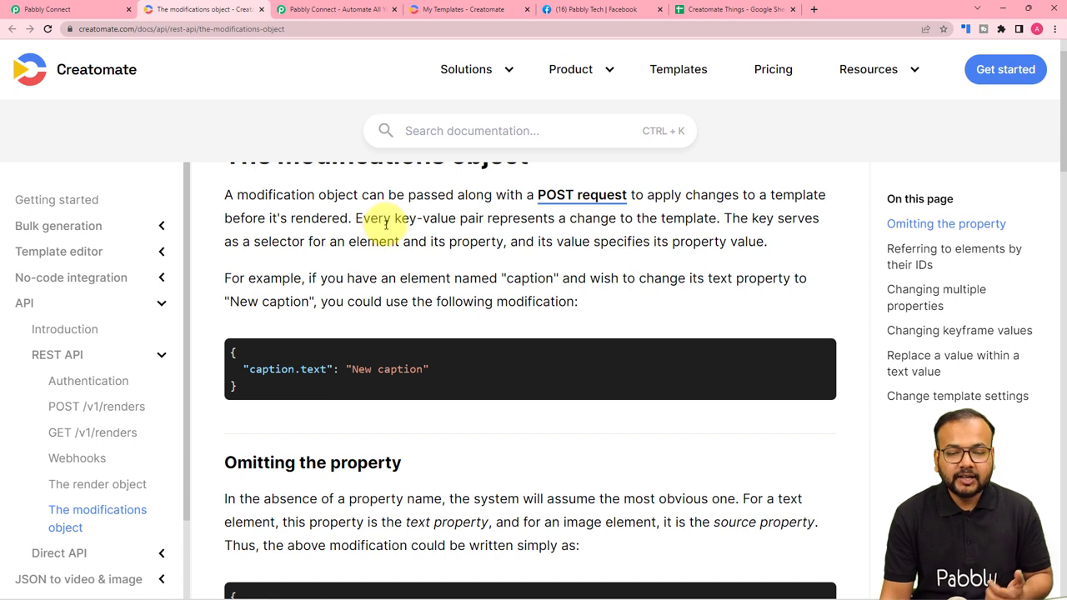
Open the Quote w/ Video template in Creatomate and inspect its Text, Picture, Name and Handle elements against the action's Modifications field.
{"action": "left_click", "coordinate": [48, 9]}
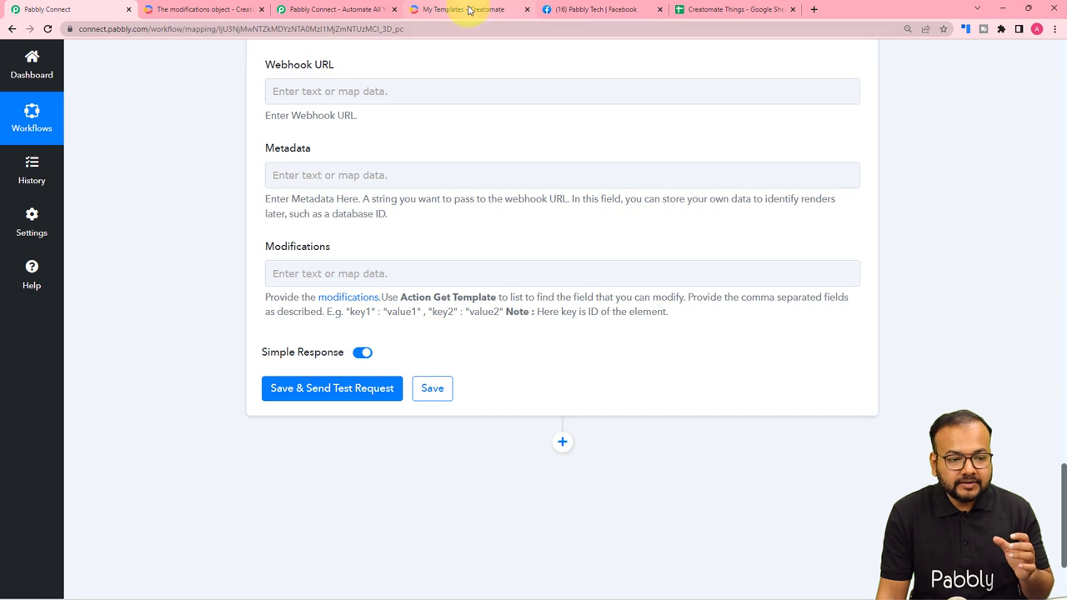
{"action": "left_click", "coordinate": [472, 9]}
{"action": "left_click", "coordinate": [446, 227]}
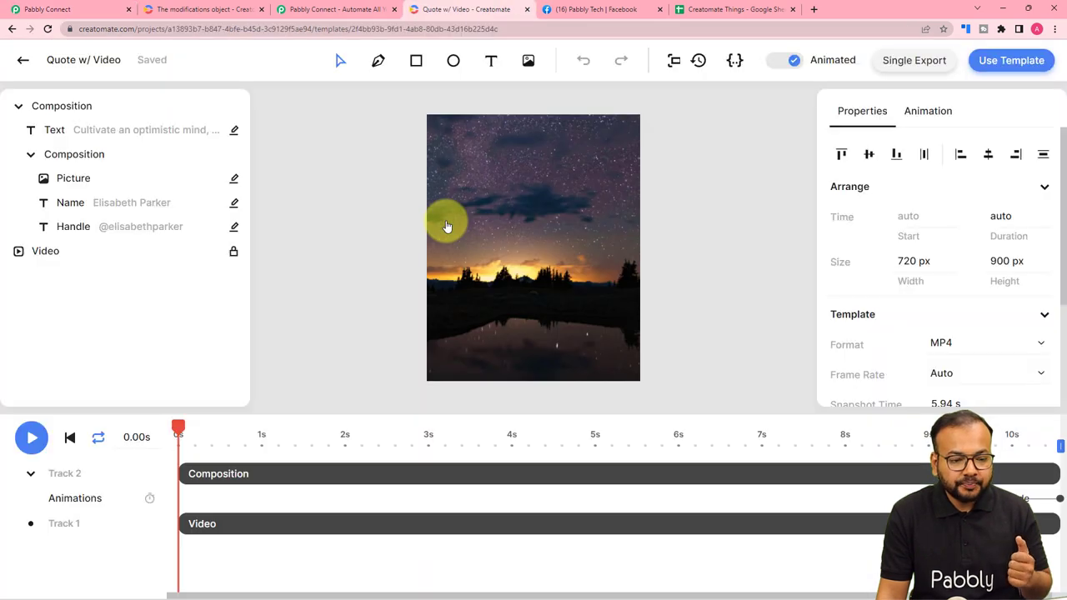
{"action": "left_click", "coordinate": [57, 130]}
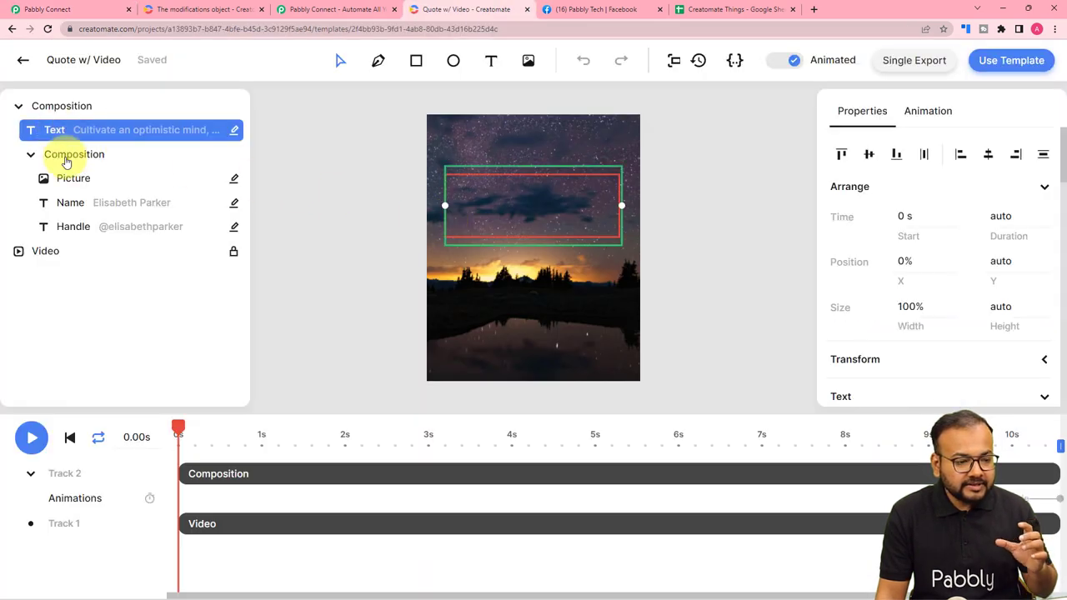
{"action": "left_click", "coordinate": [67, 182]}
{"action": "left_click", "coordinate": [66, 203]}
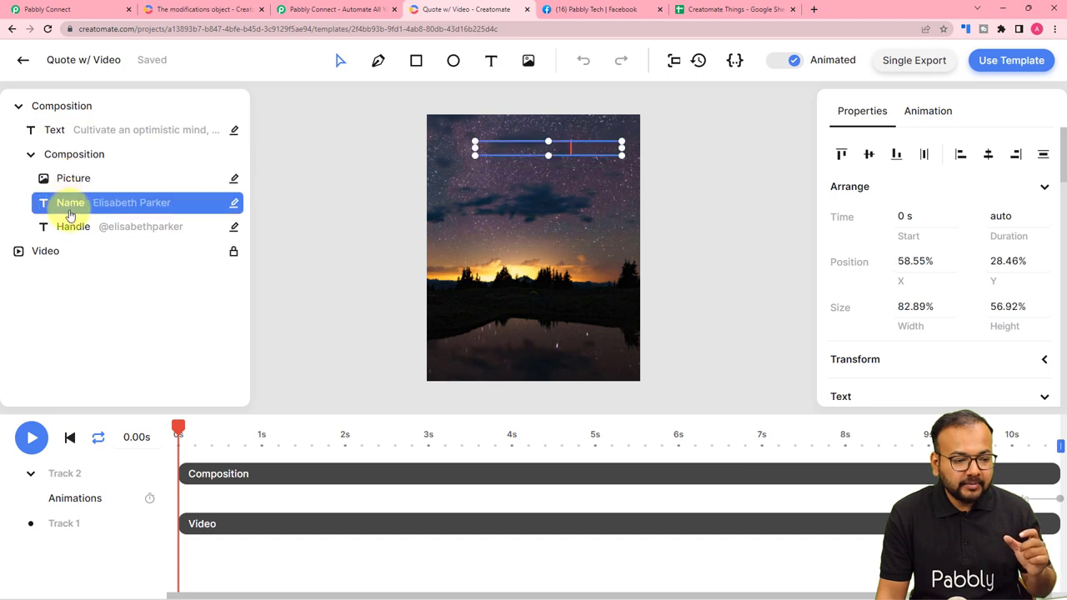
{"action": "left_click", "coordinate": [71, 226]}
{"action": "left_click", "coordinate": [75, 134]}
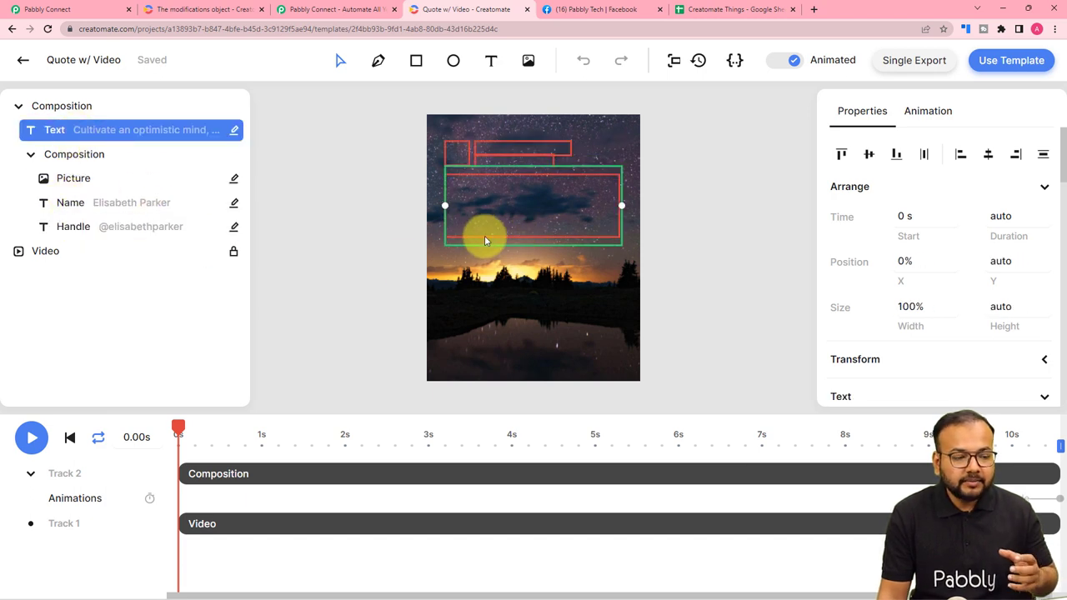
{"action": "left_click", "coordinate": [96, 12]}
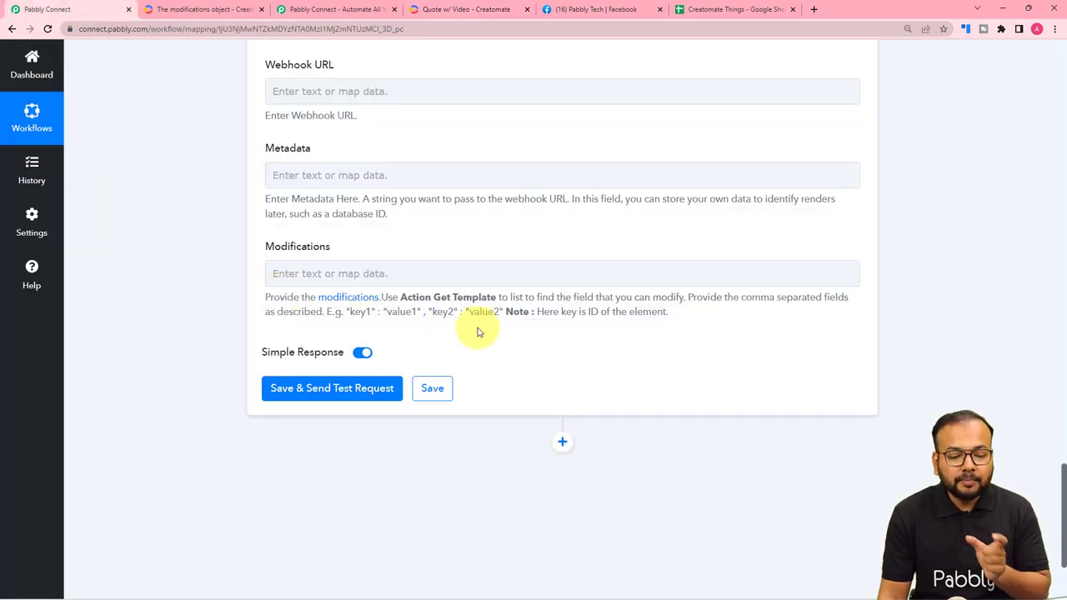
{"action": "left_click", "coordinate": [439, 10]}
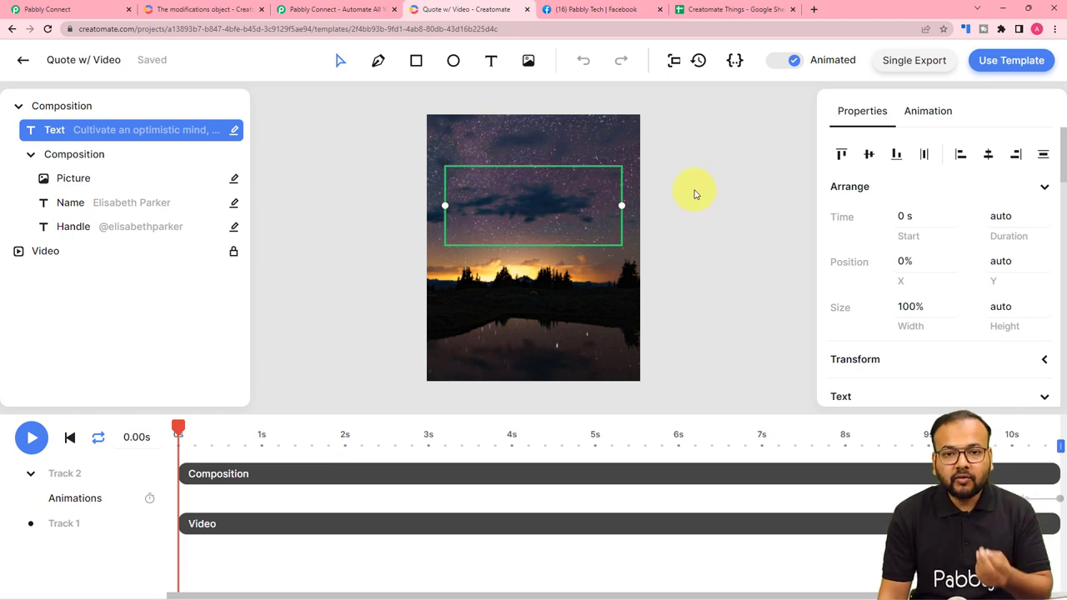
In Pabbly Connect, copy the example "key1" : "value1" , "key2" : "value2" into the action's Modifications field.
{"action": "left_click", "coordinate": [84, 11]}
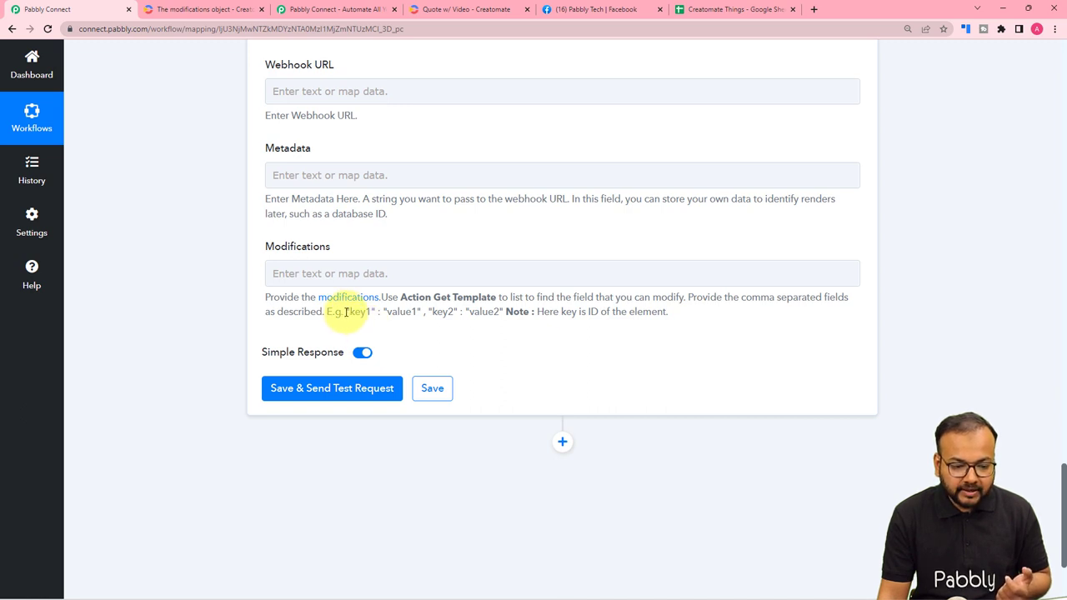
{"action": "left_click_drag", "start_coordinate": [352, 311], "coordinate": [490, 313]}
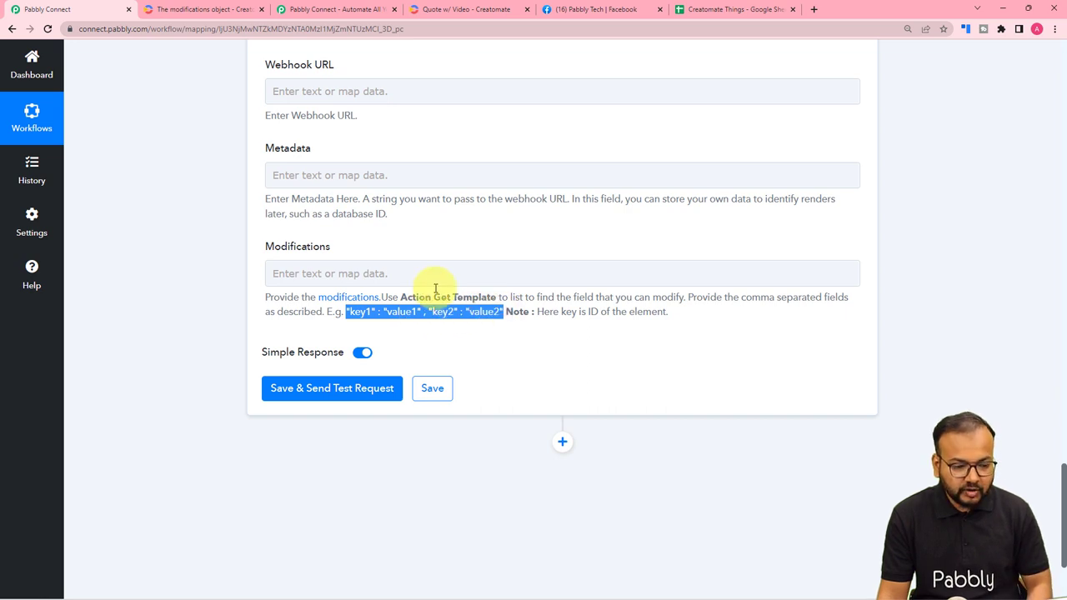
{"action": "left_click", "coordinate": [374, 273]}
{"action": "key", "text": "ctrl+v"}
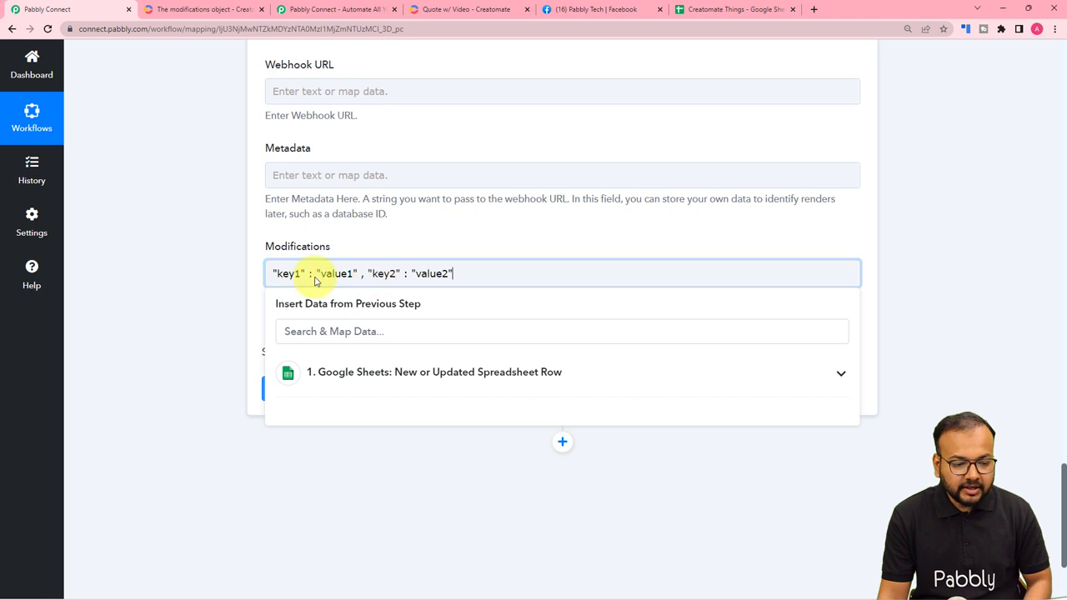
{"action": "left_click", "coordinate": [191, 262]}
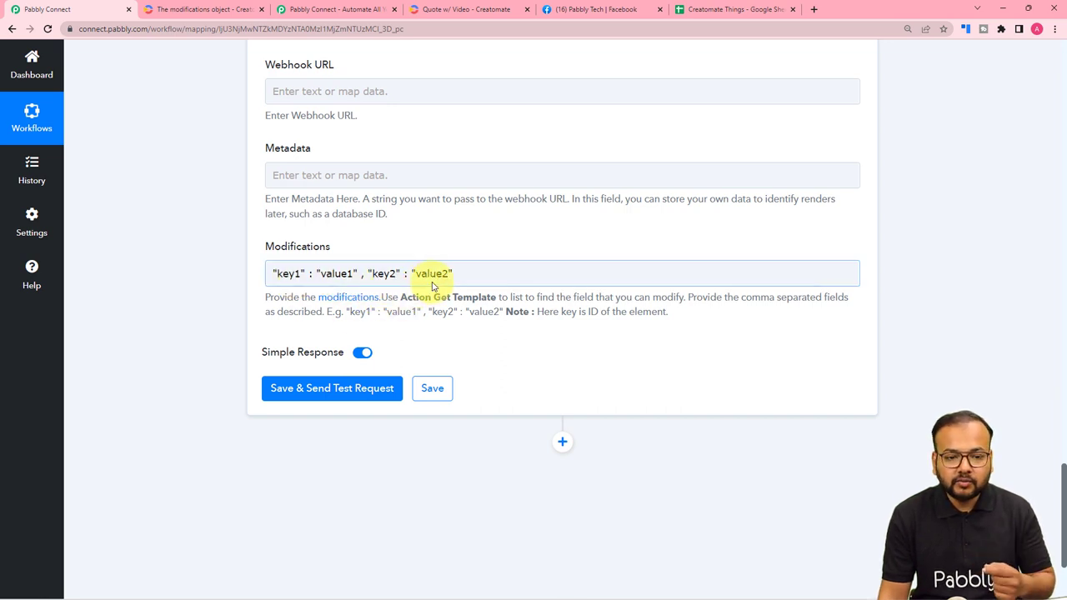
Switch to Creatomate, open the API Integration example for the Quote w/ Video template, and examine the element IDs and values under modifications.
{"action": "left_click", "coordinate": [488, 11]}
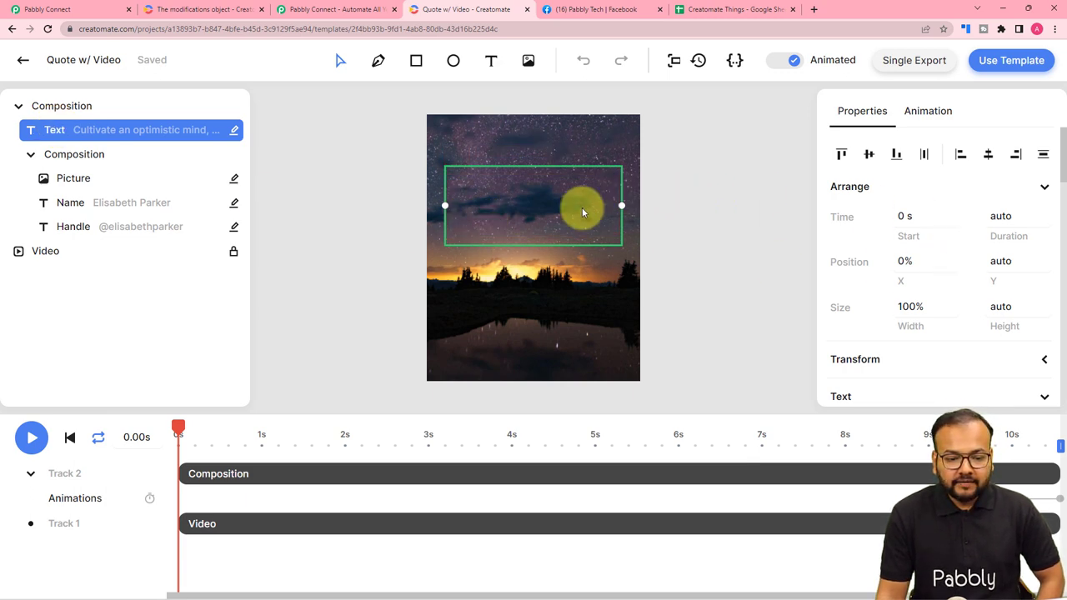
{"action": "left_click", "coordinate": [1011, 67]}
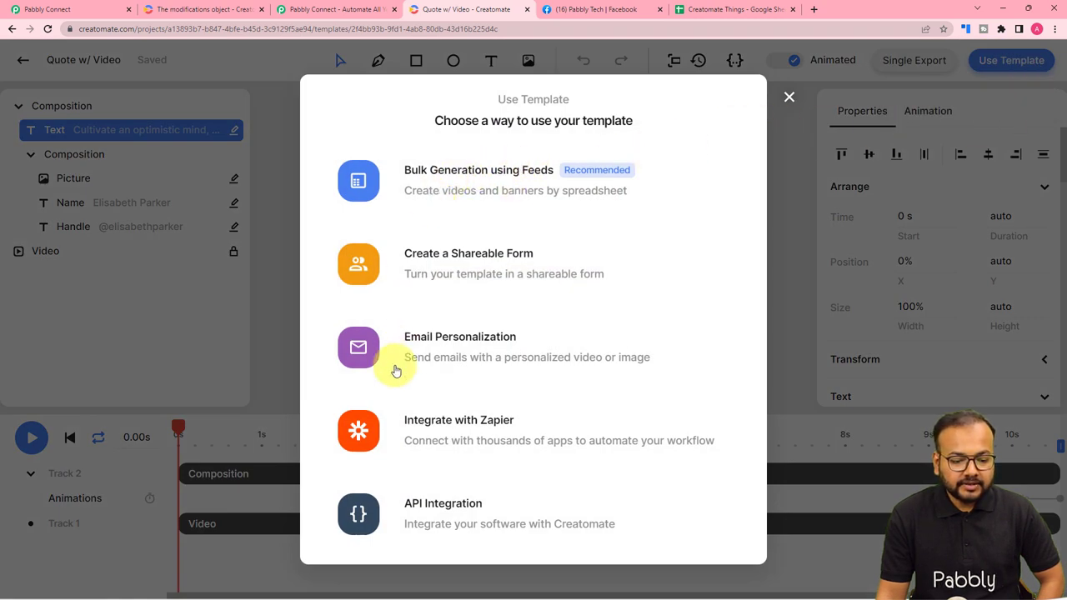
{"action": "left_click", "coordinate": [466, 518]}
{"action": "scroll", "coordinate": [509, 353], "scroll_direction": "down", "scroll_amount": 1}
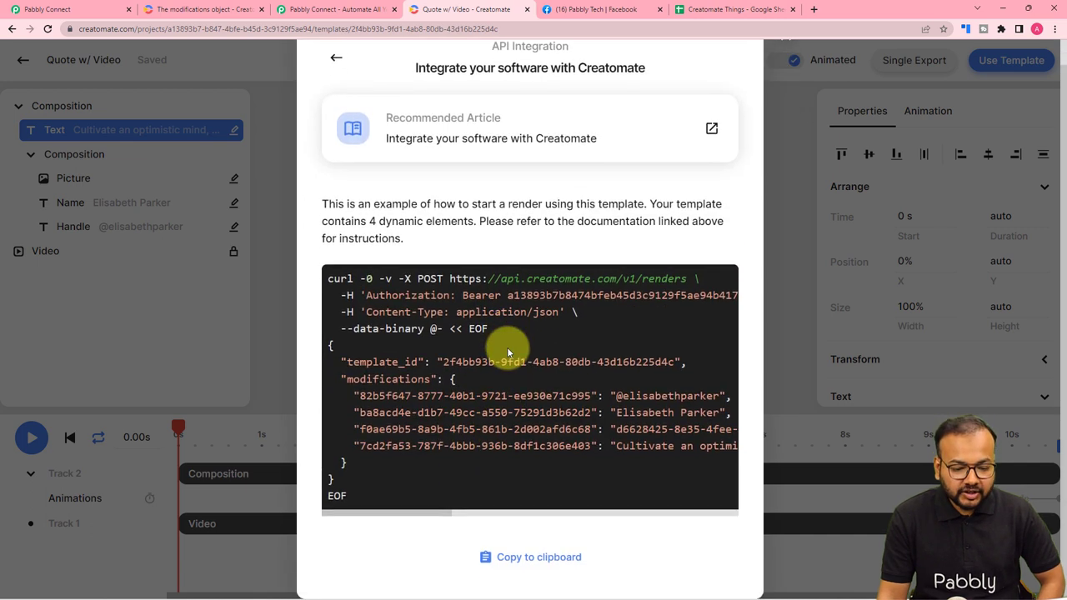
{"action": "left_click_drag", "start_coordinate": [400, 511], "coordinate": [486, 512]}
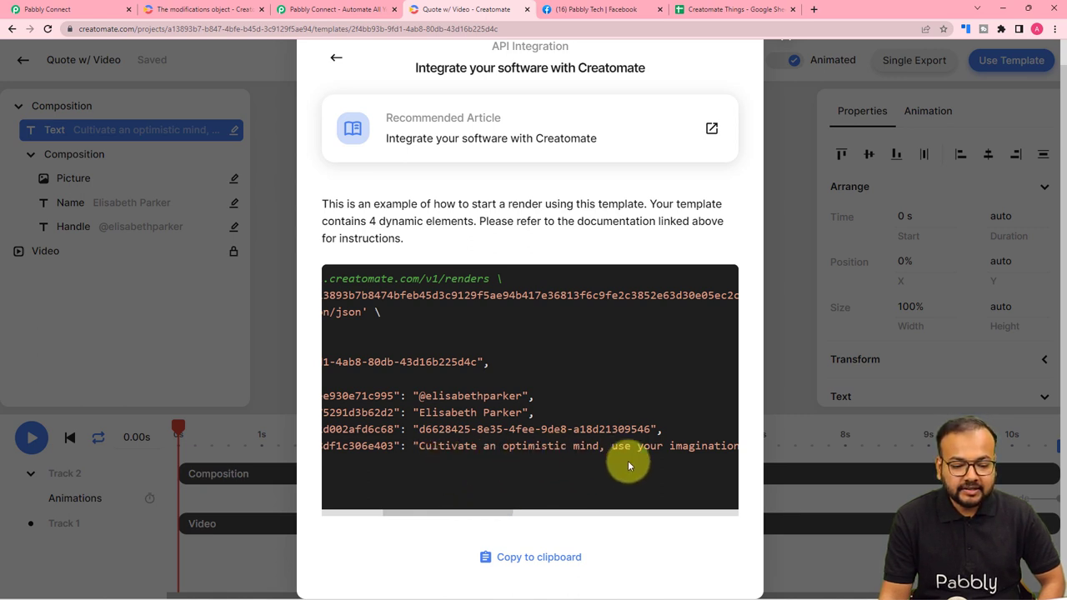
{"action": "left_click_drag", "start_coordinate": [429, 517], "coordinate": [357, 519]}
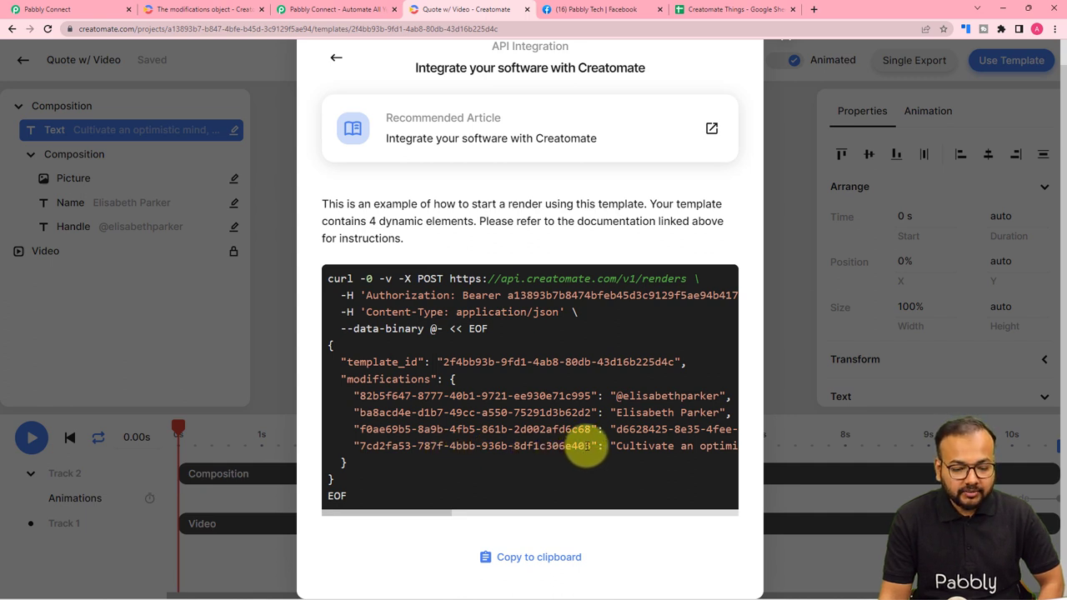
Replace key1 in Pabbly Connect's Modifications field with the Text element ID 7cd2fa53-787f-4bbb-936b-8df1c306e403 copied from the Creatomate example.
{"action": "left_click_drag", "start_coordinate": [590, 447], "coordinate": [366, 446]}
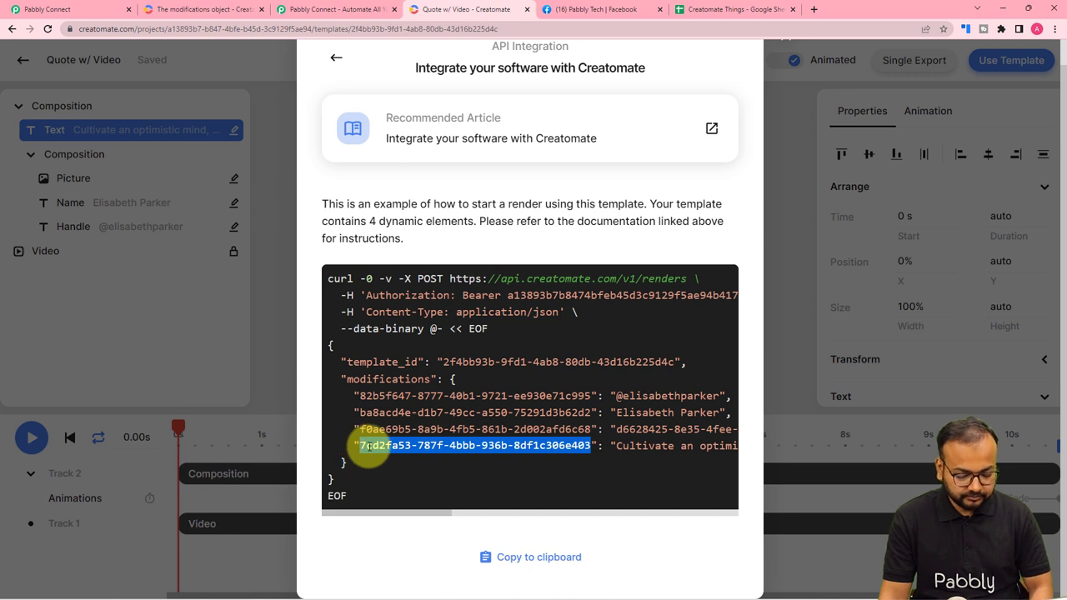
{"action": "left_click", "coordinate": [62, 9]}
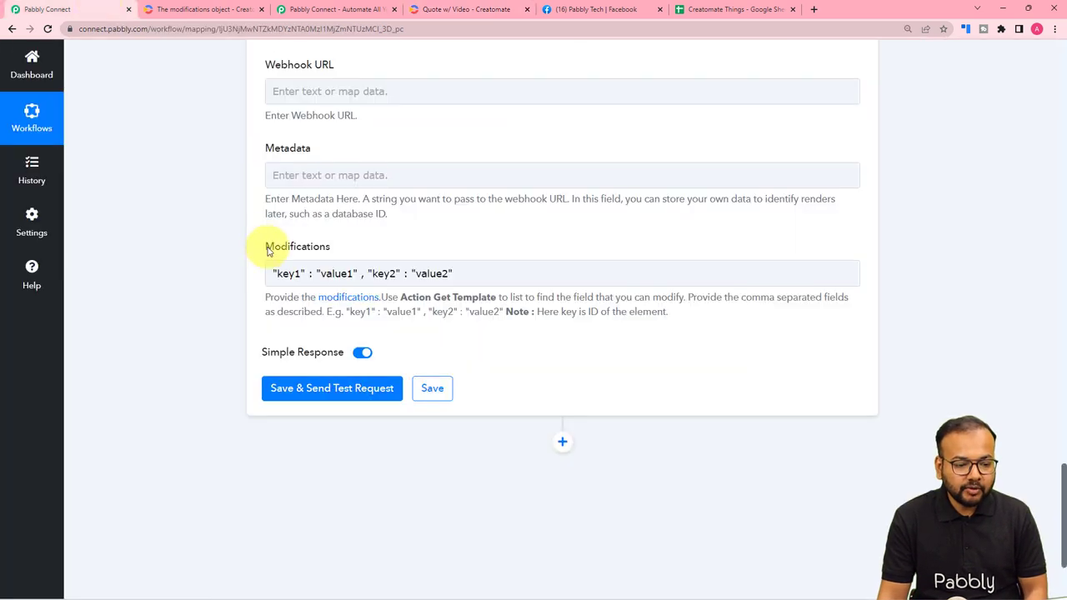
{"action": "left_click", "coordinate": [295, 278]}
{"action": "left_click", "coordinate": [299, 275]}
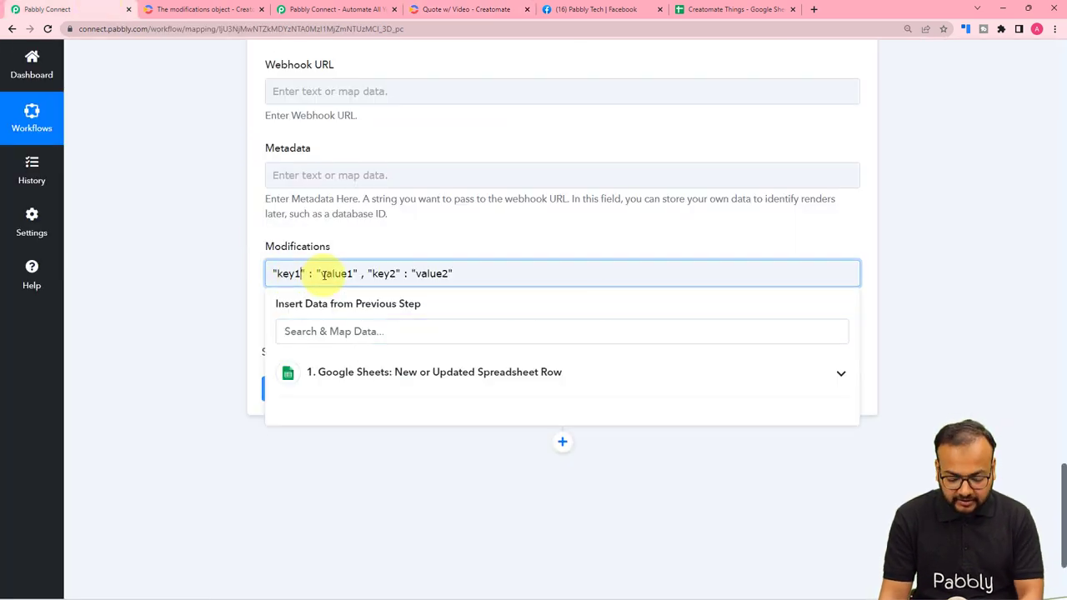
{"action": "key", "text": "BackSpace"}
{"action": "key", "text": "BackSpace"}
{"action": "key", "text": "BackSpace"}
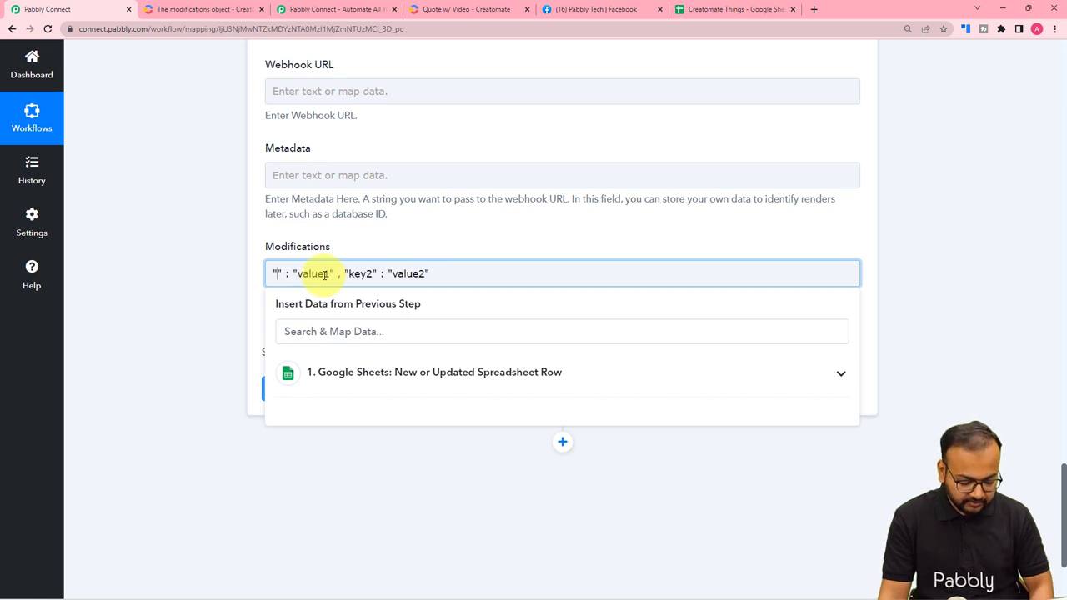
{"action": "key", "text": "ctrl+v"}
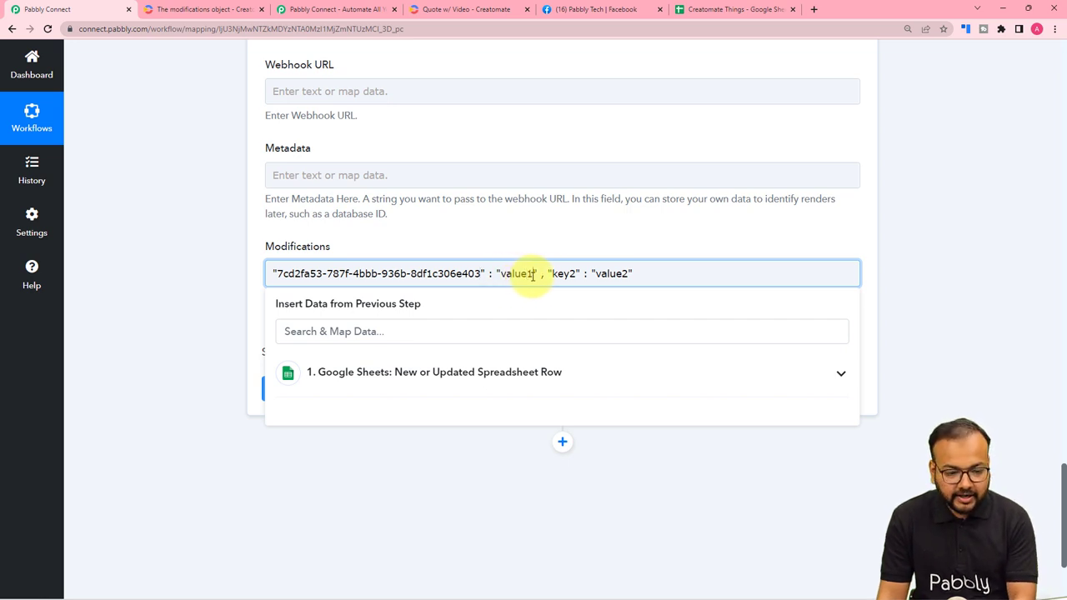
Replace value1 in Modifications with "You begin saving the world by saving one man at a time; all else is grandiose romanticism or politics.".
{"action": "key", "text": "BackSpace"}
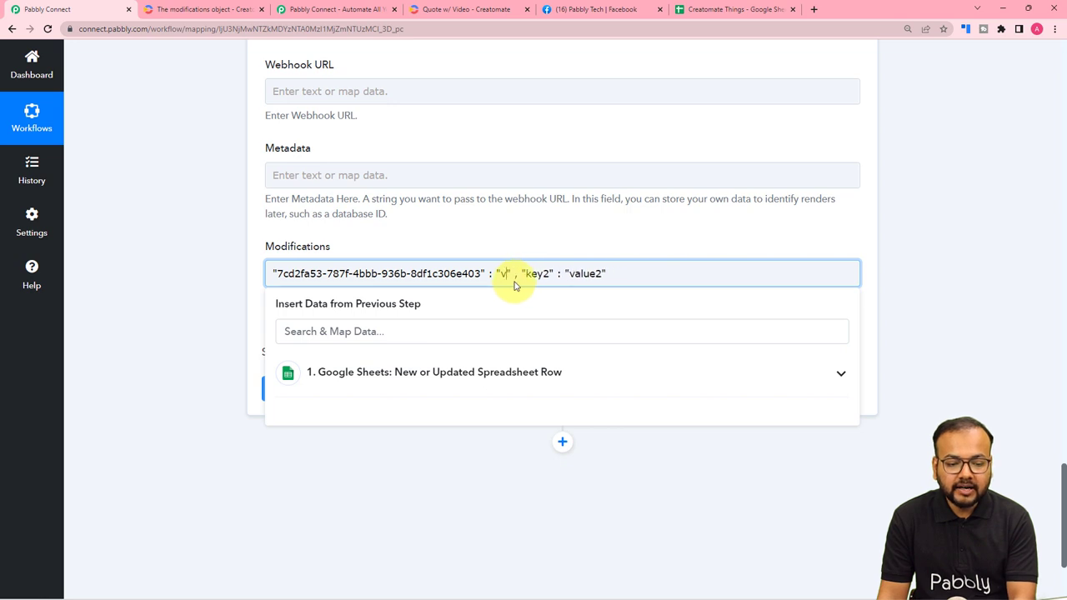
{"action": "key", "text": "BackSpace"}
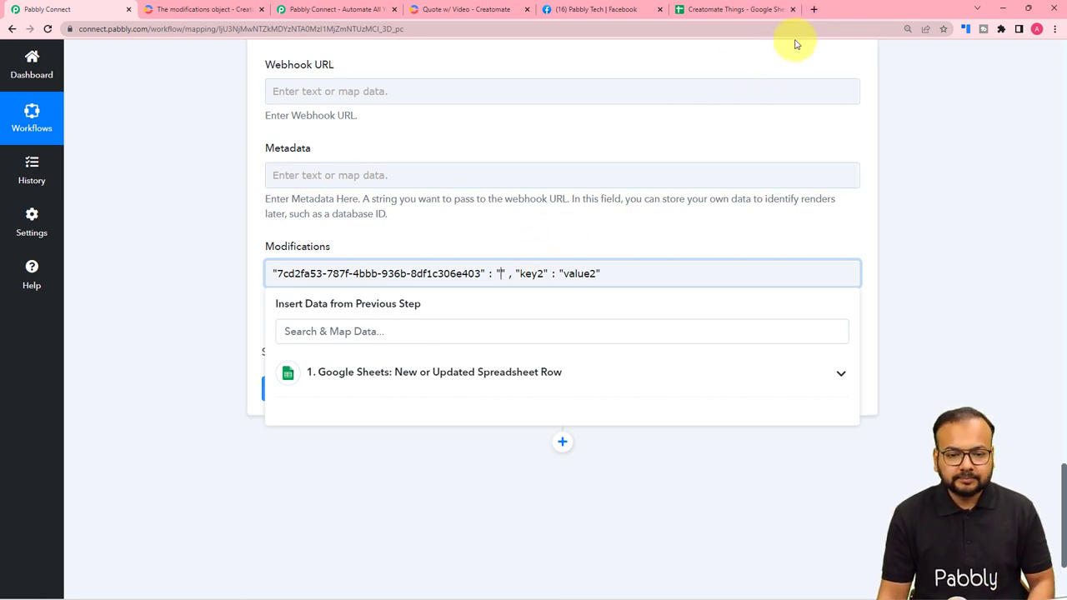
{"action": "type", "text": "You begin saving the world by saving one man at a time; all else is grandiose romanticism or politics."}
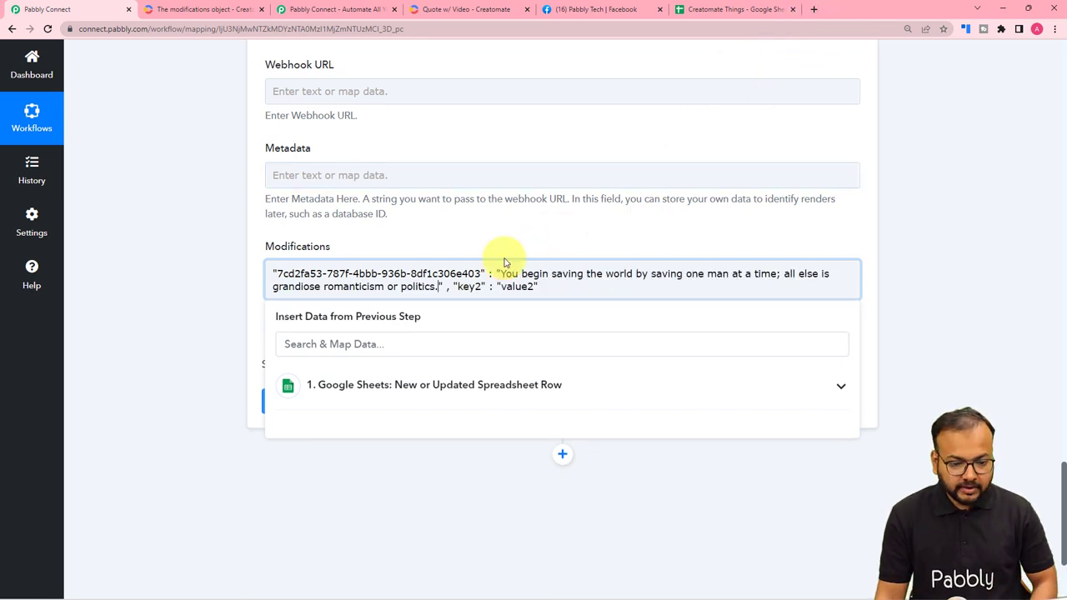
{"action": "left_click", "coordinate": [181, 286]}
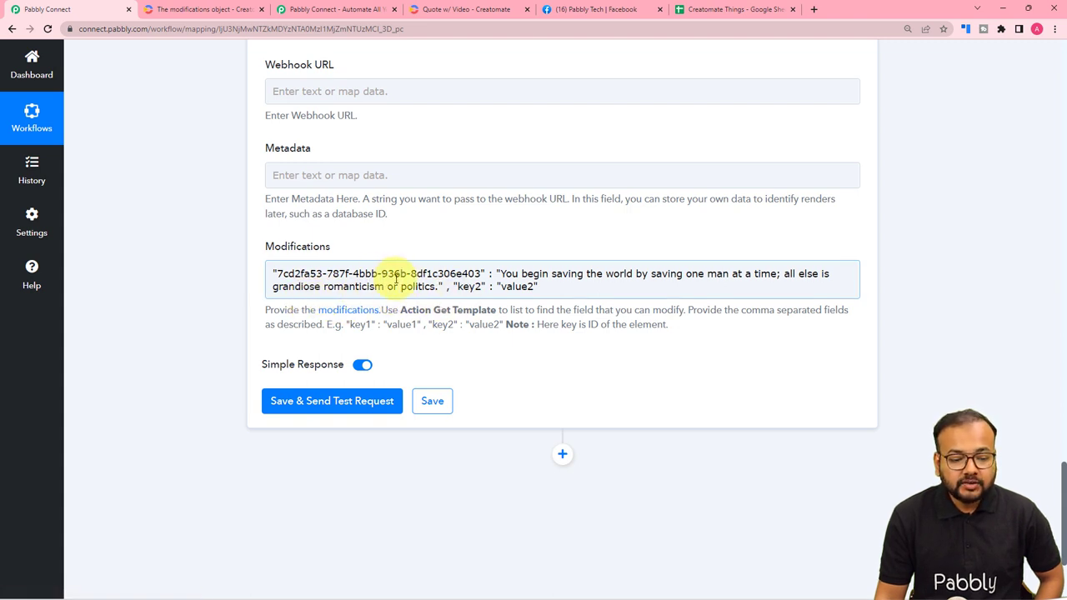
Replace key2 in Modifications with Creatomate's Name element ID ba8acd4e-d1b7-49cc-a550-75291d3b62d2, and replace value2 with the quote author's name.
{"action": "left_click", "coordinate": [475, 9]}
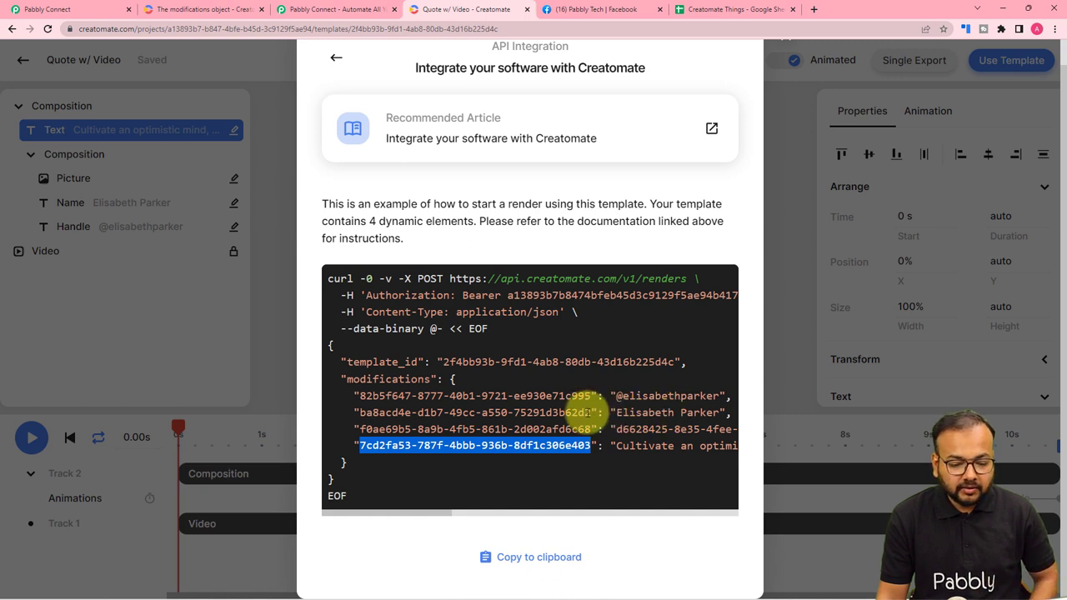
{"action": "left_click_drag", "start_coordinate": [590, 412], "coordinate": [364, 423]}
{"action": "right_click", "coordinate": [360, 414]}
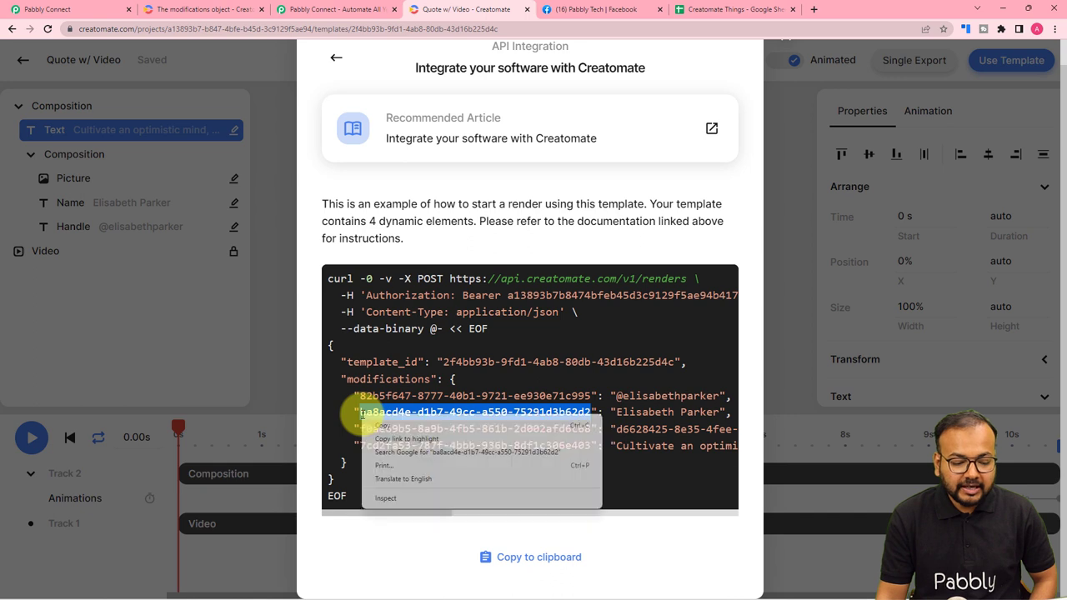
{"action": "left_click", "coordinate": [380, 421]}
{"action": "key", "text": "ctrl+1"}
{"action": "left_click", "coordinate": [451, 287]}
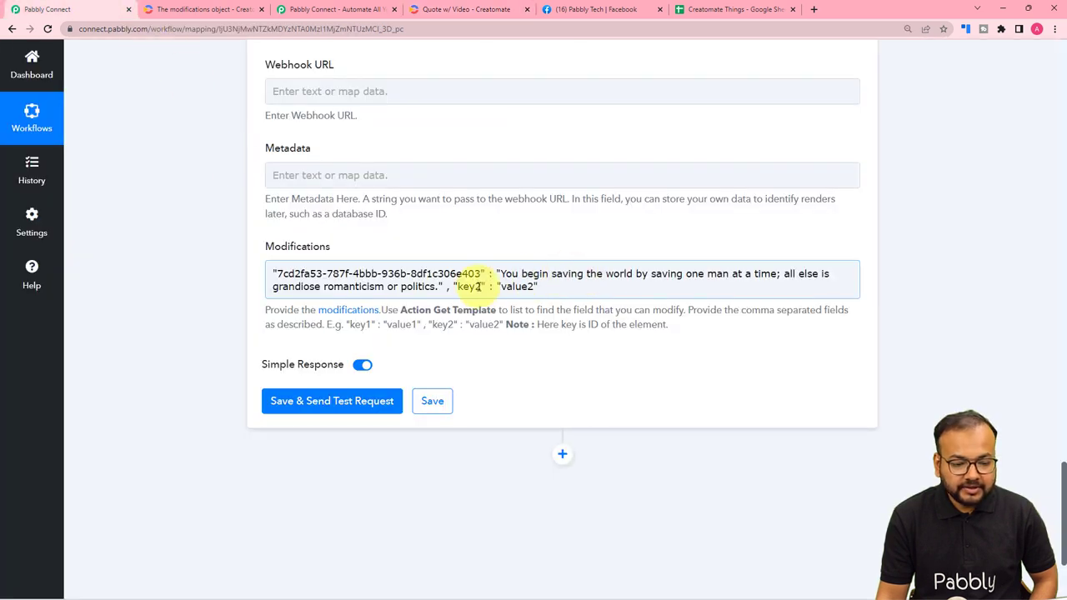
{"action": "left_click", "coordinate": [479, 286]}
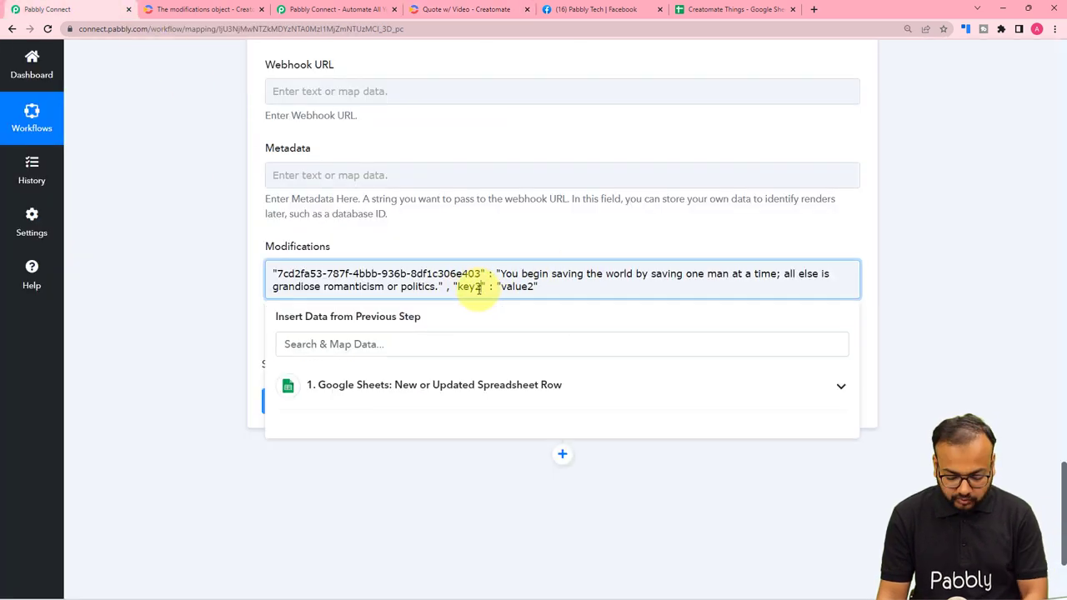
{"action": "key", "text": "ctrl+v"}
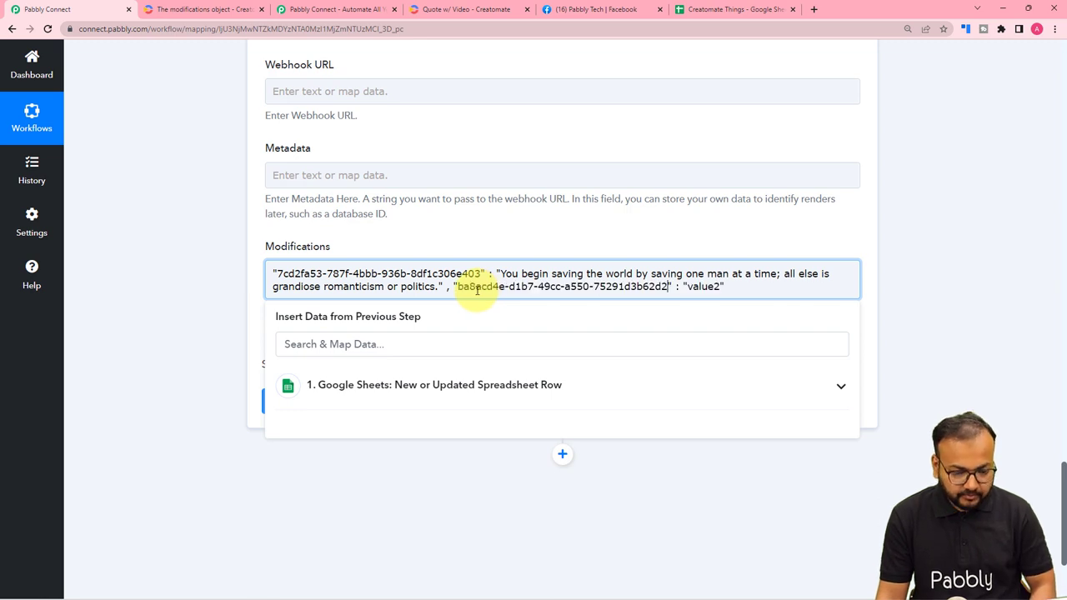
{"action": "left_click", "coordinate": [720, 286]}
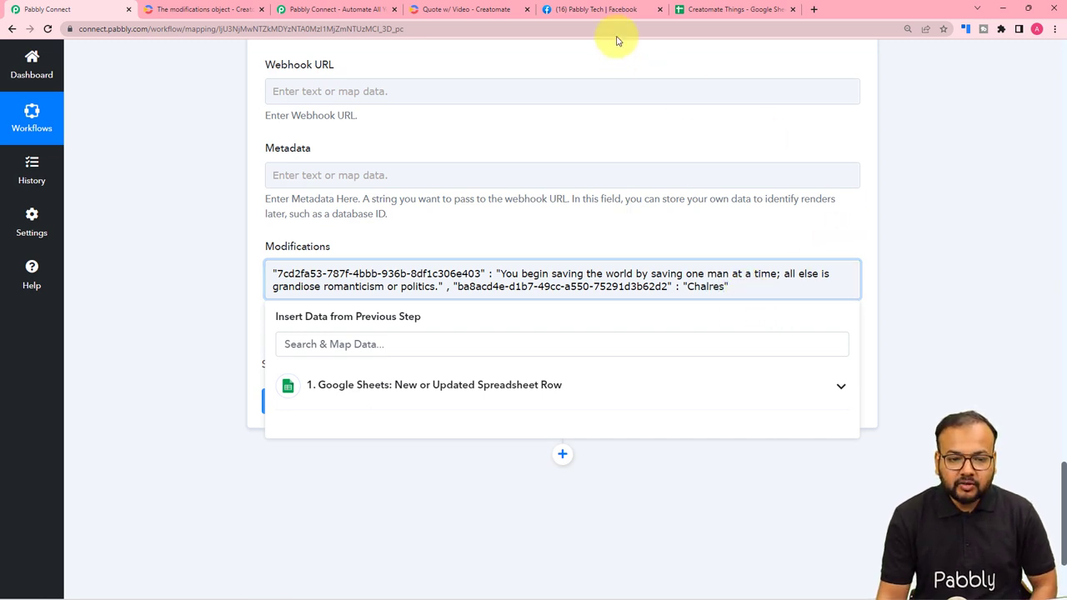
Check the remaining element IDs in Creatomate, close the API Integration example, and preview the Quote w/ Video template with its original name and text.
{"action": "left_click", "coordinate": [488, 9]}
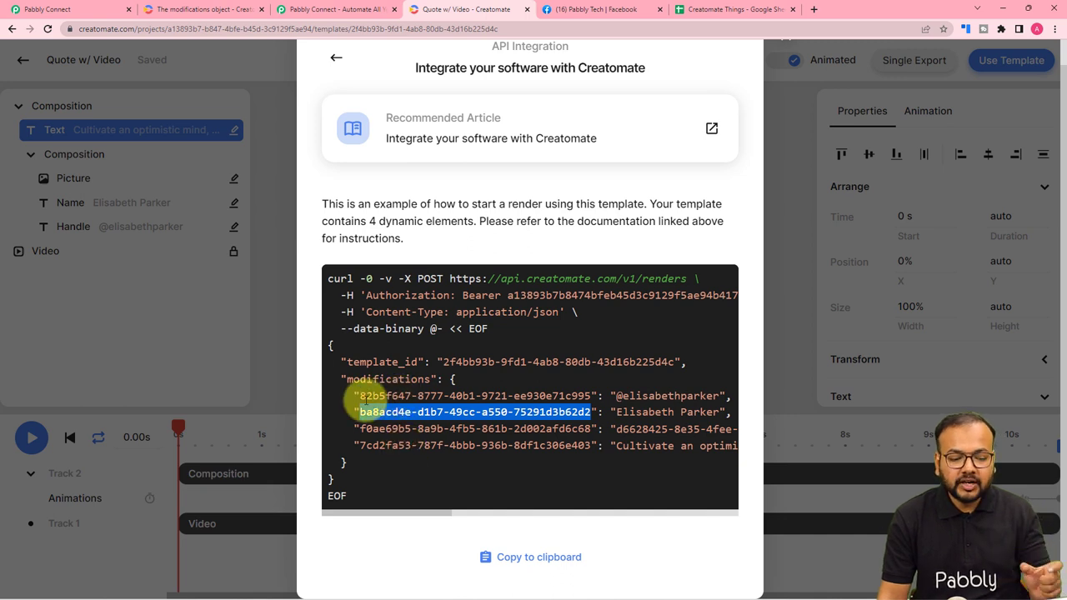
{"action": "left_click", "coordinate": [71, 9]}
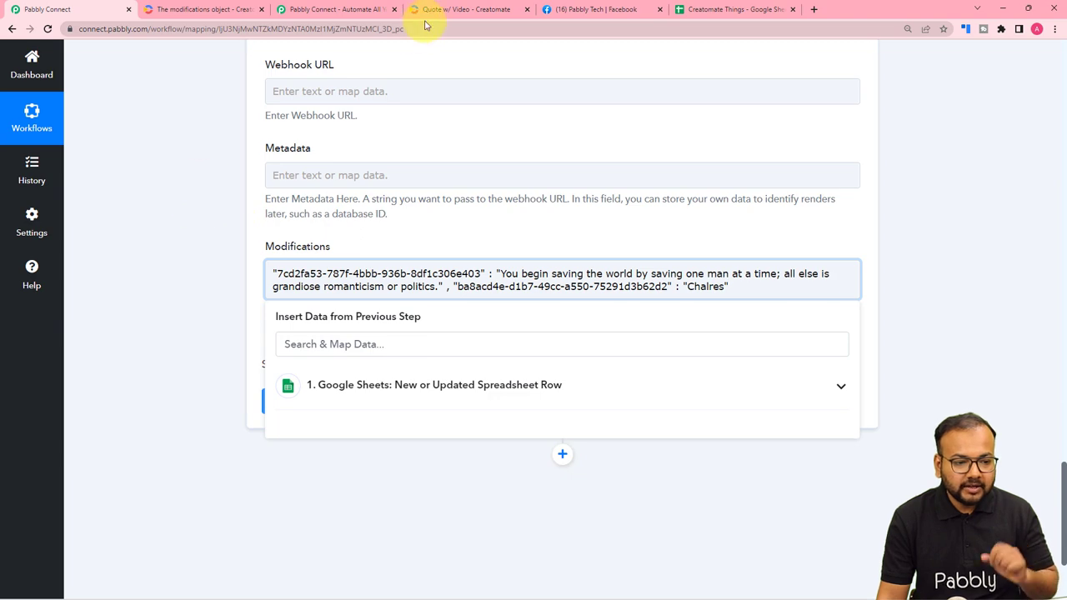
{"action": "left_click", "coordinate": [224, 9]}
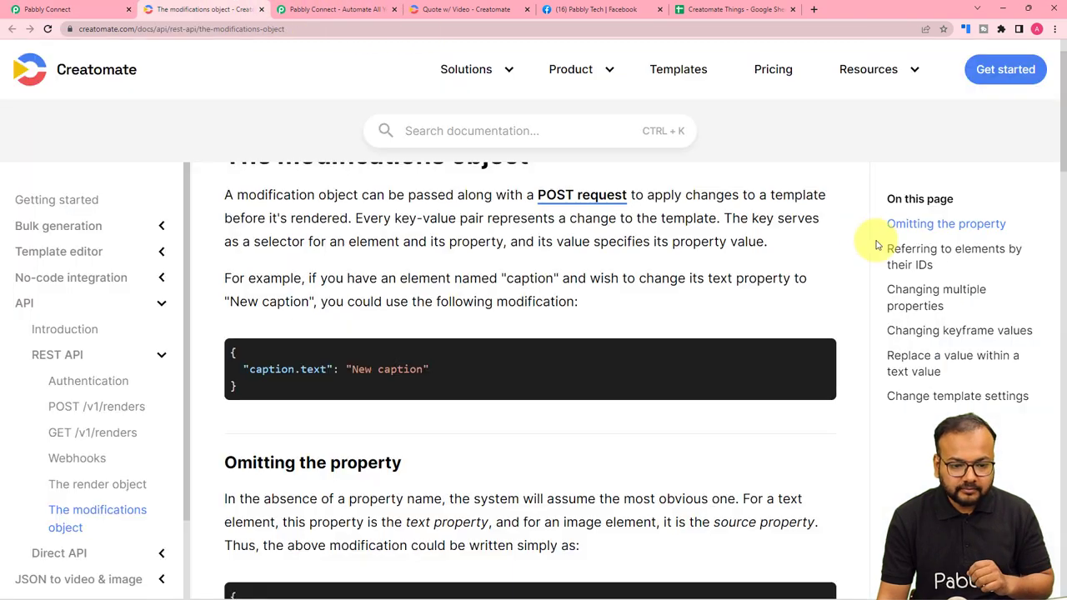
{"action": "left_click", "coordinate": [496, 9]}
{"action": "scroll", "coordinate": [591, 326], "scroll_direction": "up", "scroll_amount": 1}
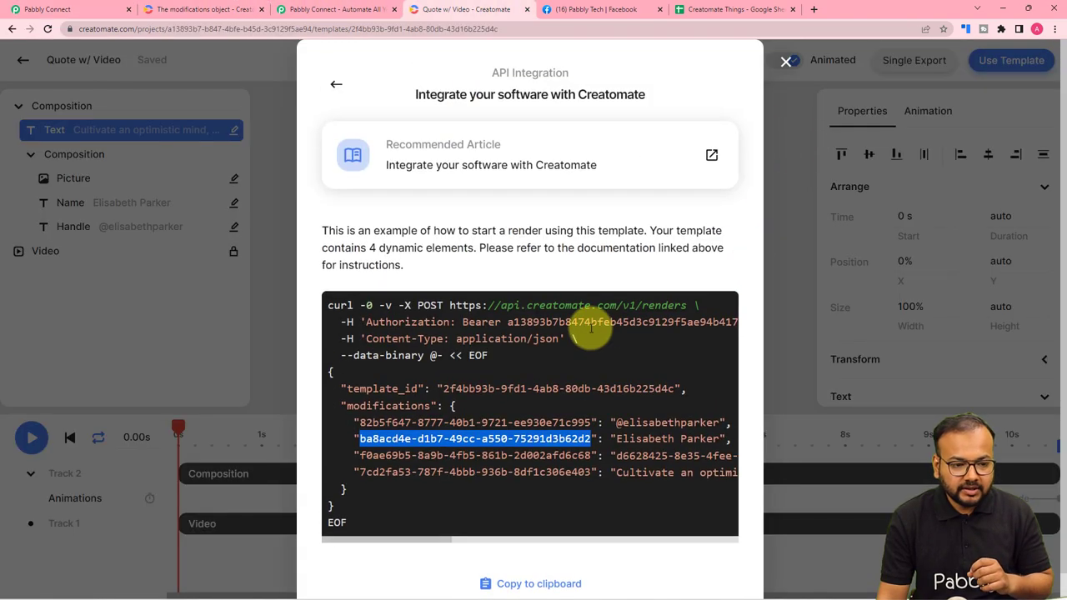
{"action": "left_click", "coordinate": [785, 67]}
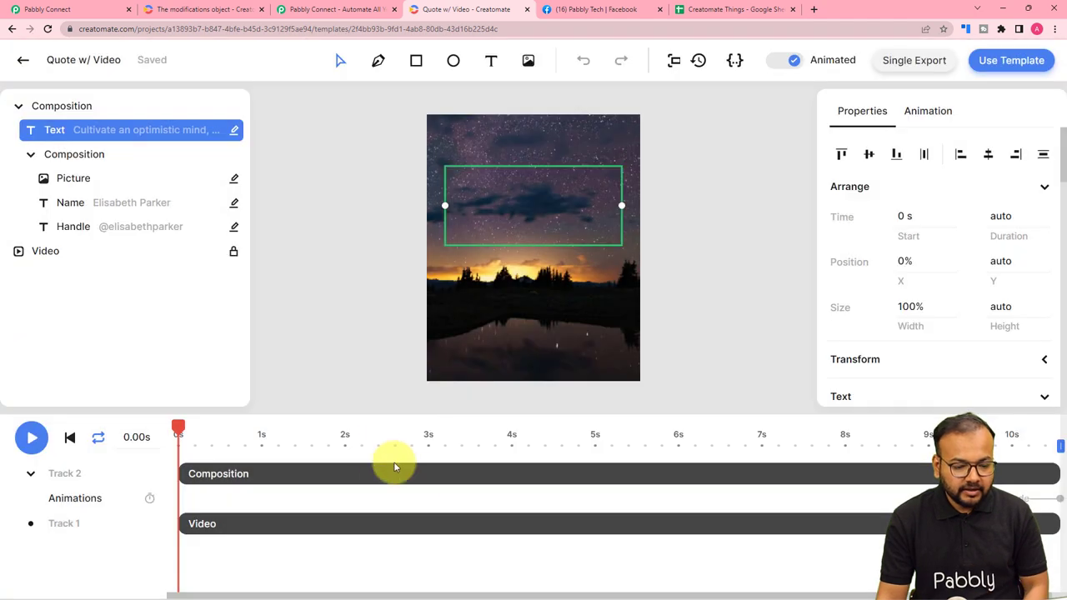
{"action": "left_click", "coordinate": [426, 477]}
{"action": "key", "text": "space"}
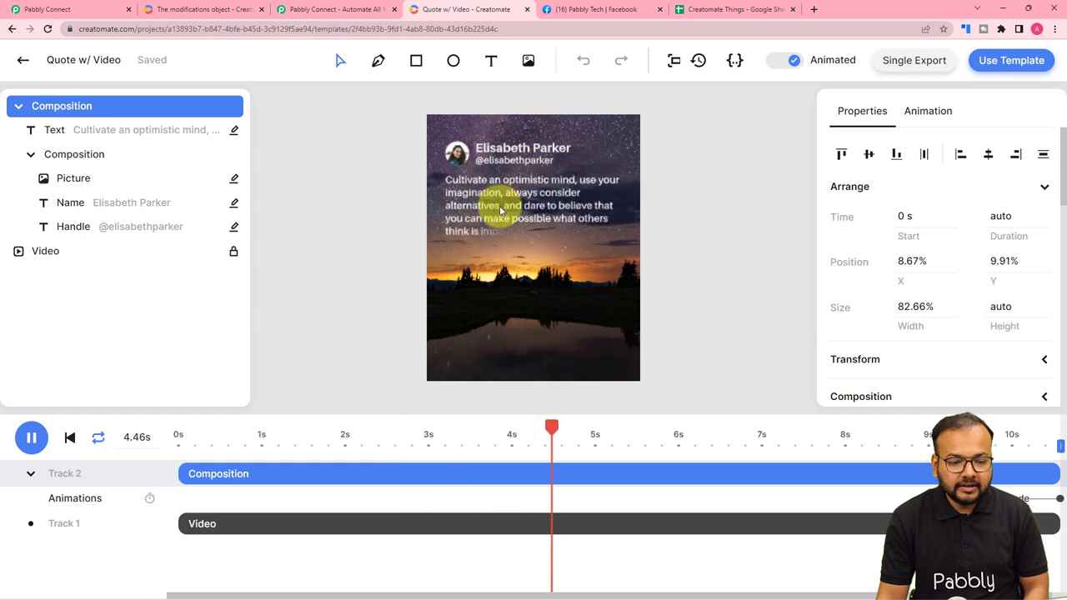
{"action": "left_click", "coordinate": [500, 210]}
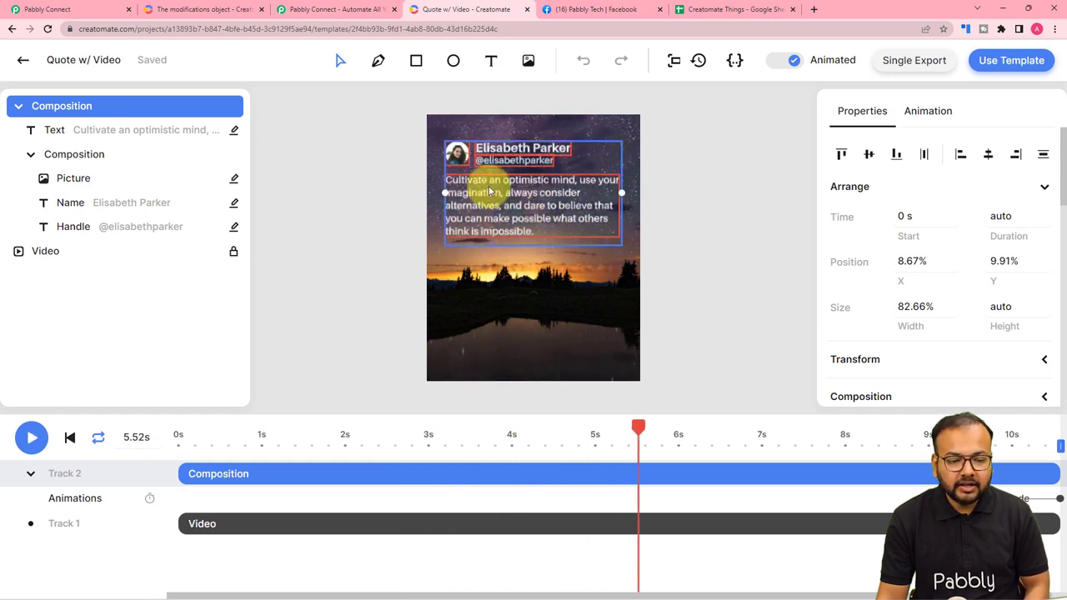
Return to Pabbly Connect, save the Create Single Render action and send its test request.
{"action": "left_click", "coordinate": [71, 10]}
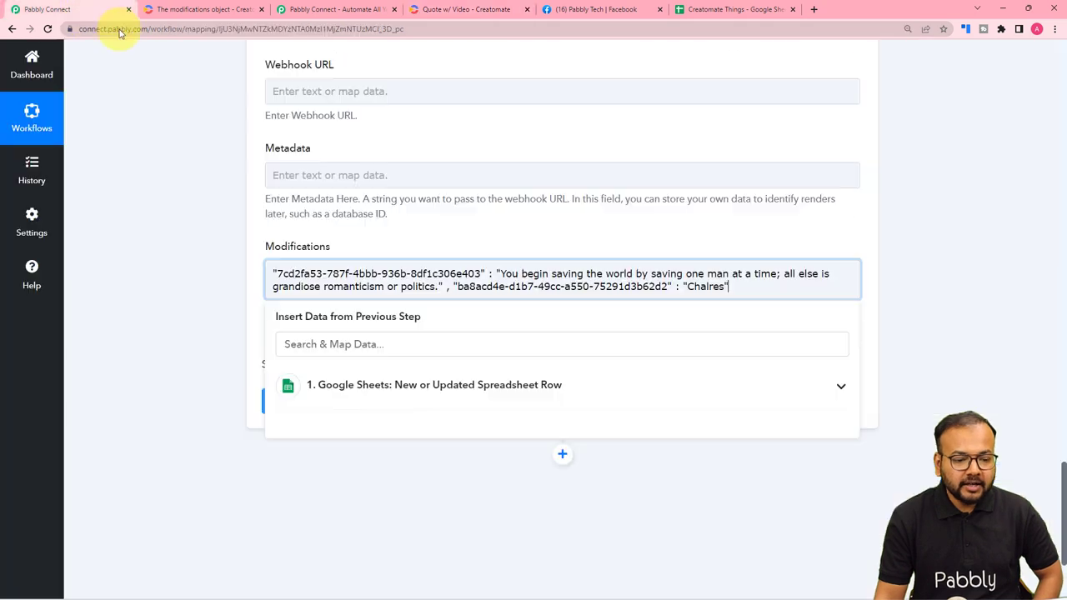
{"action": "left_click", "coordinate": [233, 327]}
{"action": "scroll", "coordinate": [233, 328], "scroll_direction": "down", "scroll_amount": 2}
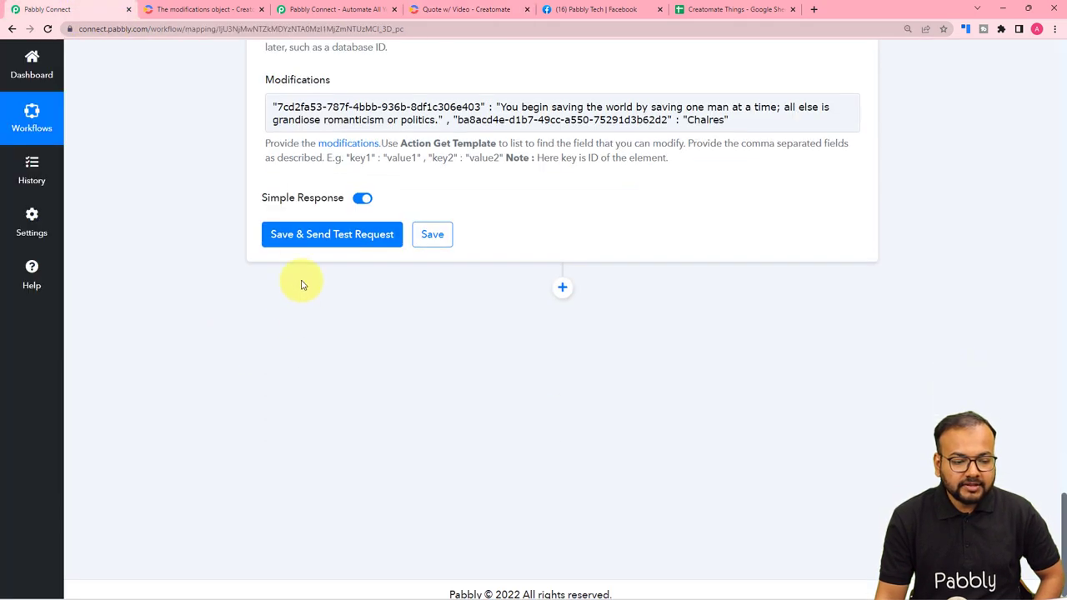
{"action": "left_click", "coordinate": [302, 233]}
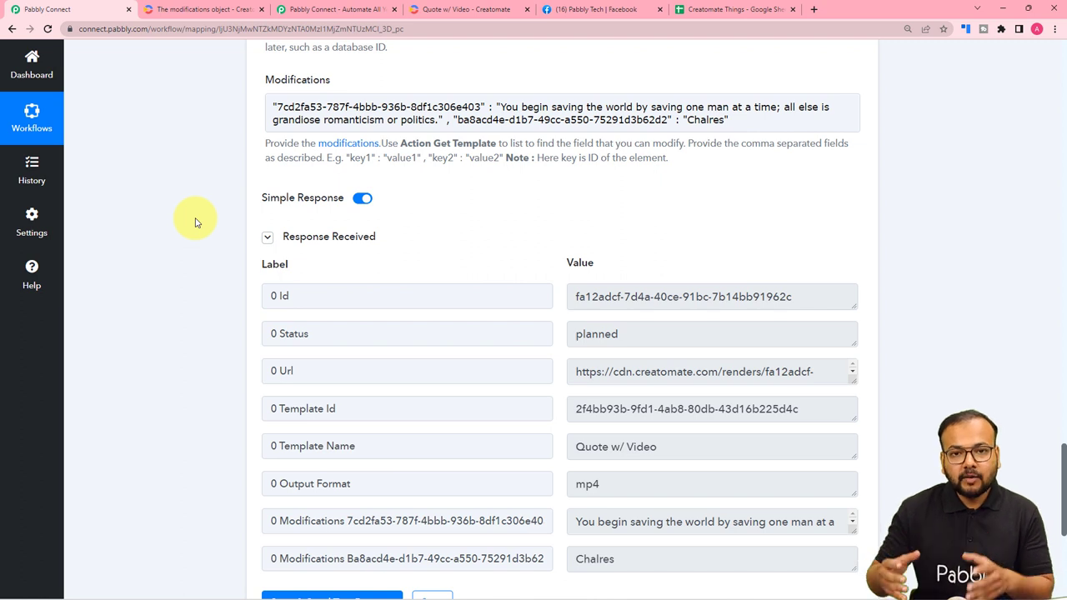
Open the rendered video from the response's 0 Url value in a new browser tab and check its name and quote.
{"action": "scroll", "coordinate": [196, 222], "scroll_direction": "down", "scroll_amount": 3}
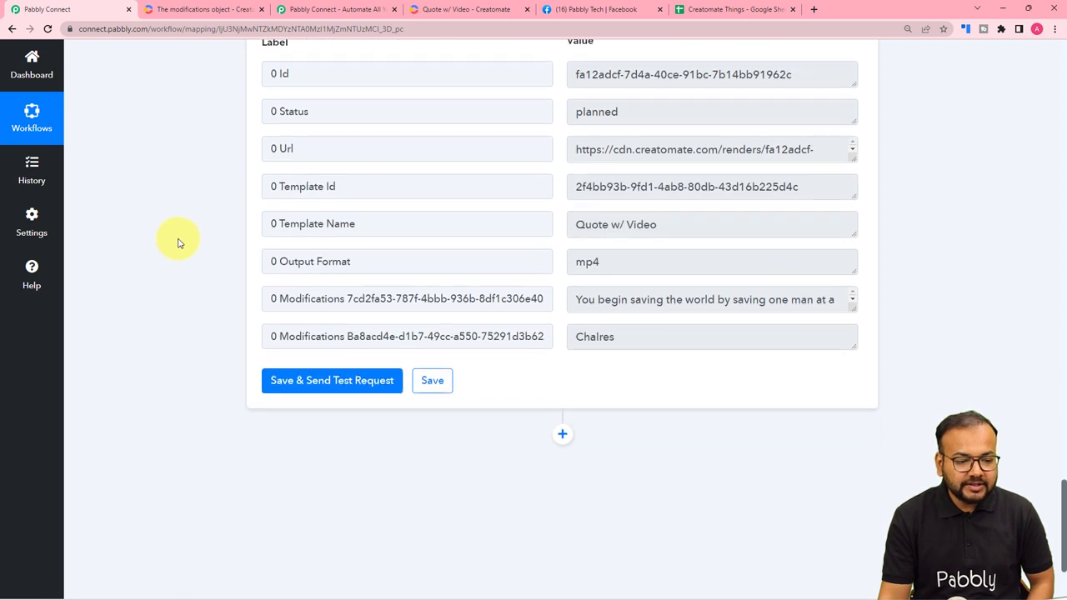
{"action": "left_click", "coordinate": [851, 166]}
{"action": "left_click_drag", "start_coordinate": [745, 166], "coordinate": [572, 152]}
{"action": "right_click", "coordinate": [572, 152]}
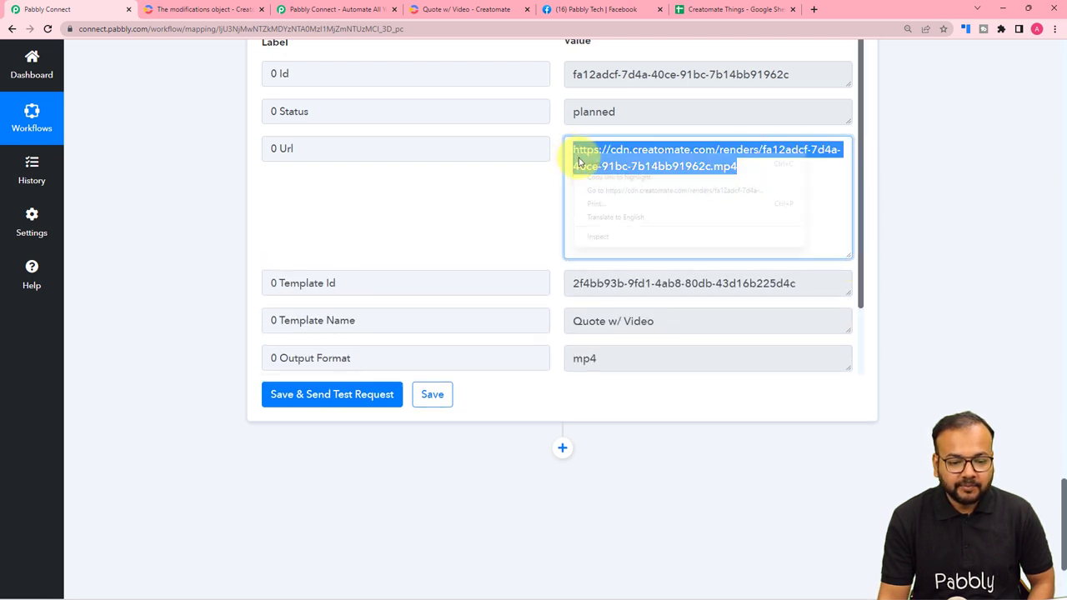
{"action": "left_click", "coordinate": [594, 191]}
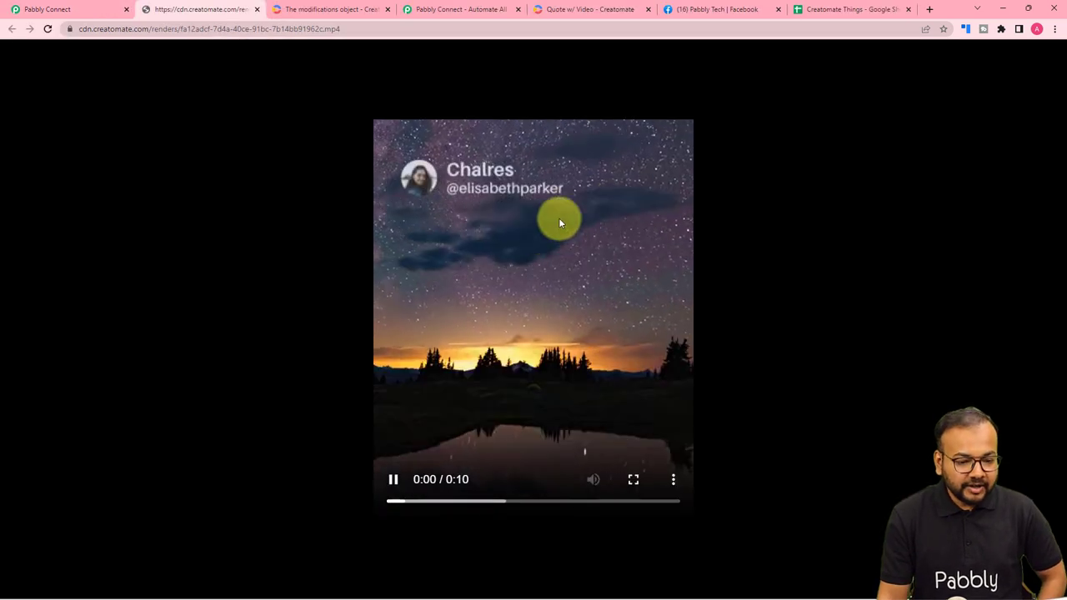
{"action": "left_click", "coordinate": [496, 186]}
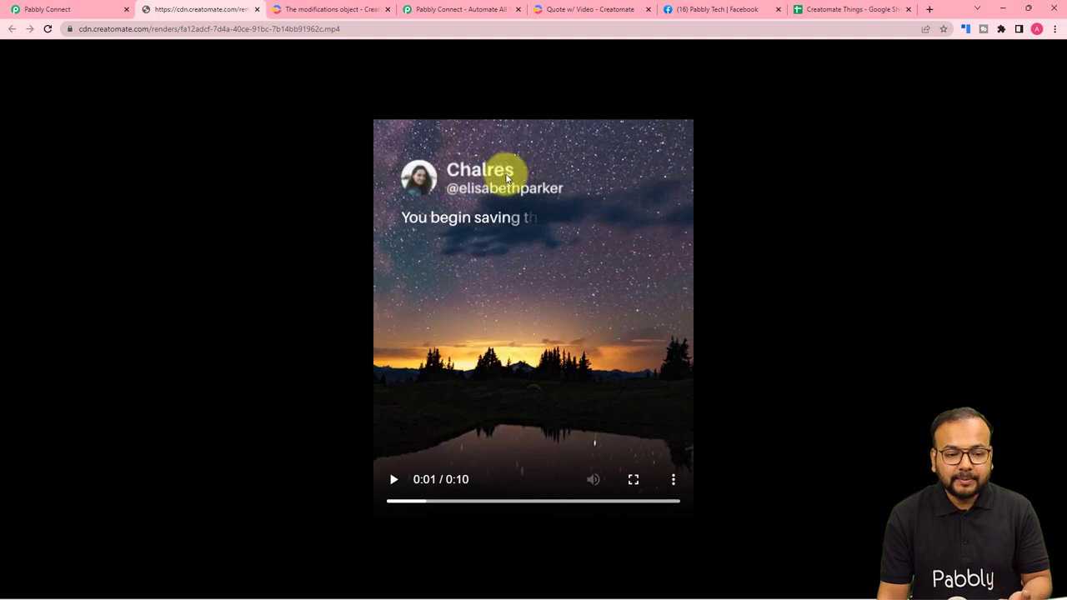
Compare the rendered video with the Quote w/ Video template in Creatomate, play more of the video, and return to Pabbly Connect.
{"action": "left_click", "coordinate": [580, 9]}
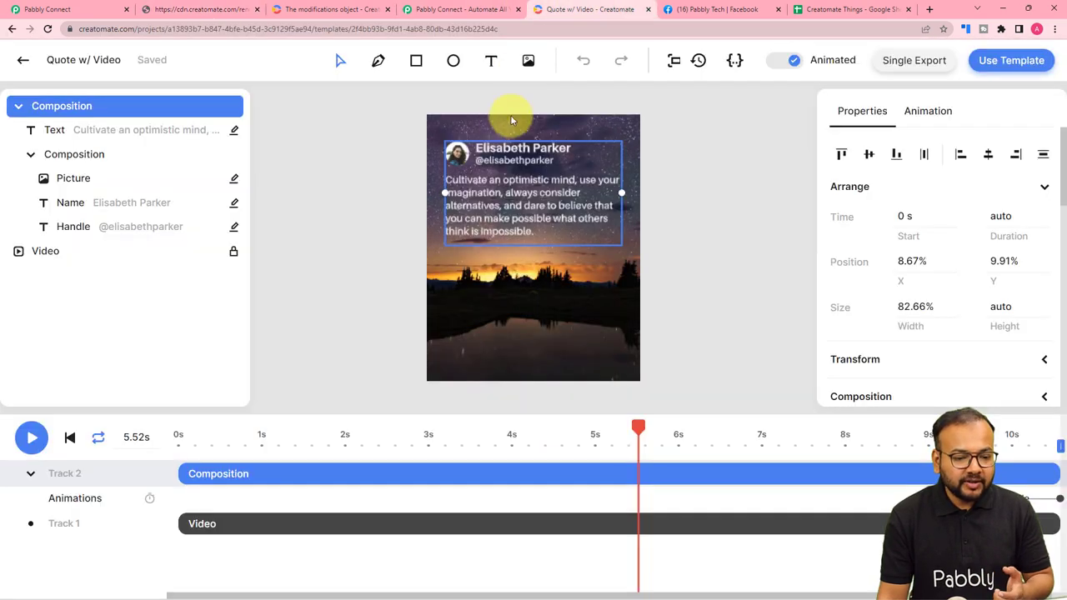
{"action": "left_click", "coordinate": [210, 9]}
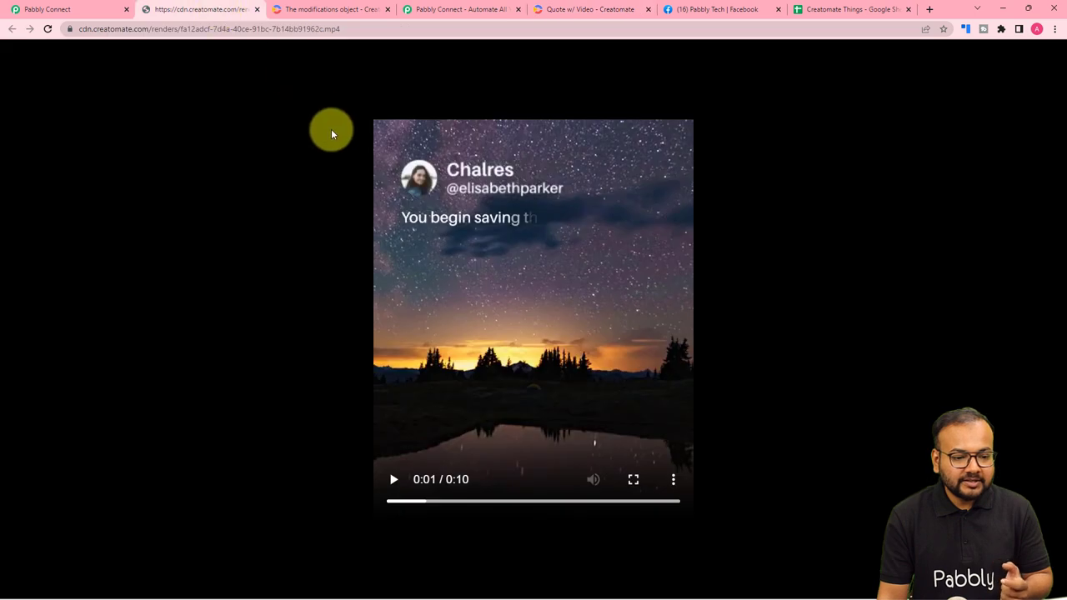
{"action": "left_click", "coordinate": [567, 9]}
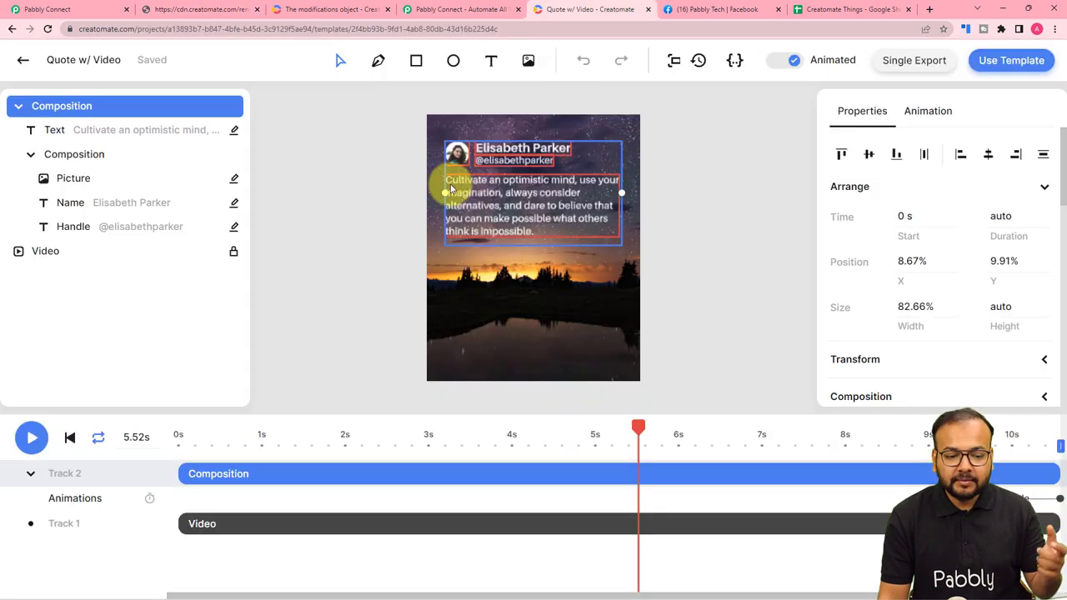
{"action": "left_click", "coordinate": [234, 19]}
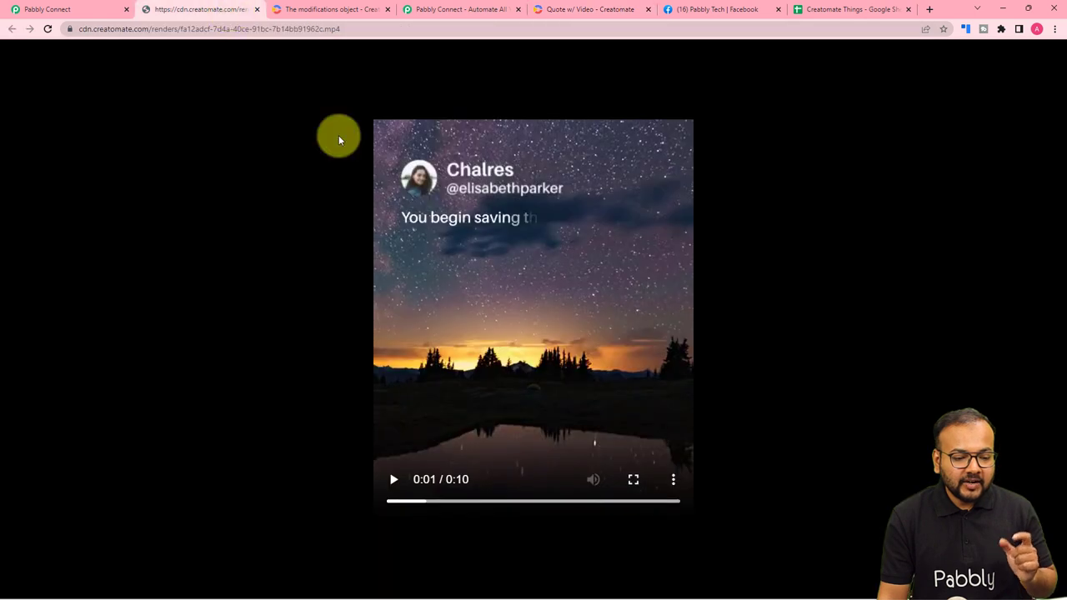
{"action": "left_click", "coordinate": [430, 288]}
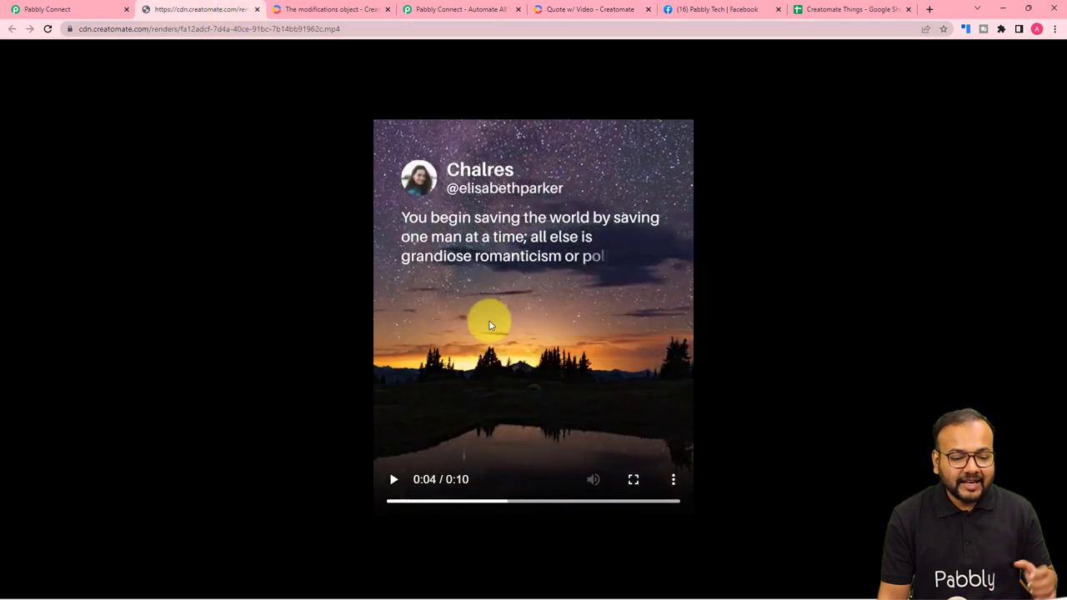
{"action": "left_click", "coordinate": [50, 9]}
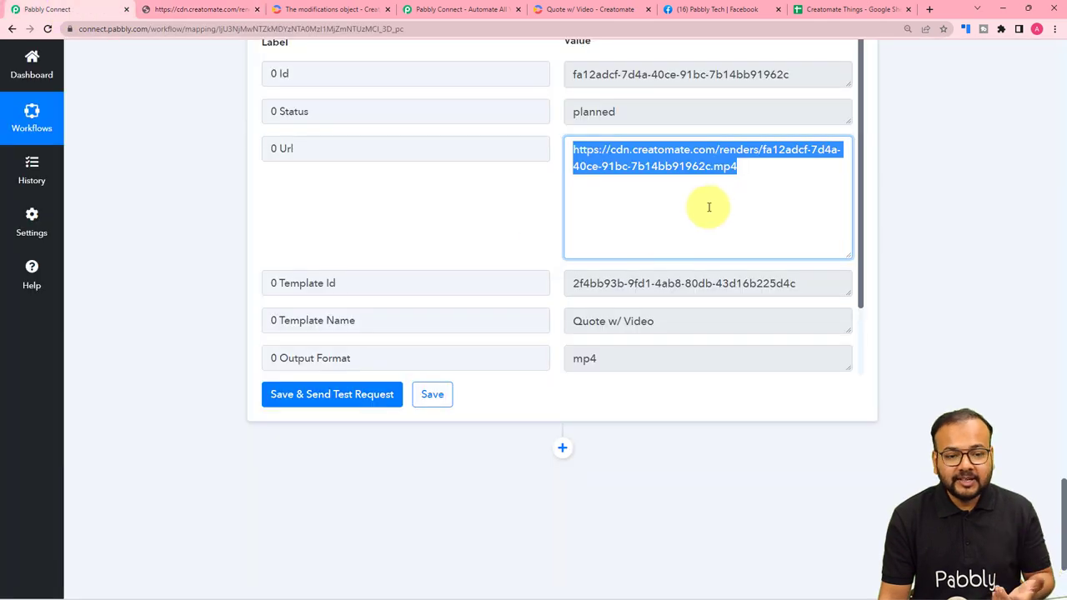
Add a Facebook Pages action after the Creatomate step and set its action event to Create Page Video.
{"action": "scroll", "coordinate": [707, 207], "scroll_direction": "up", "scroll_amount": 4}
{"action": "scroll", "coordinate": [226, 318], "scroll_direction": "down", "scroll_amount": 5}
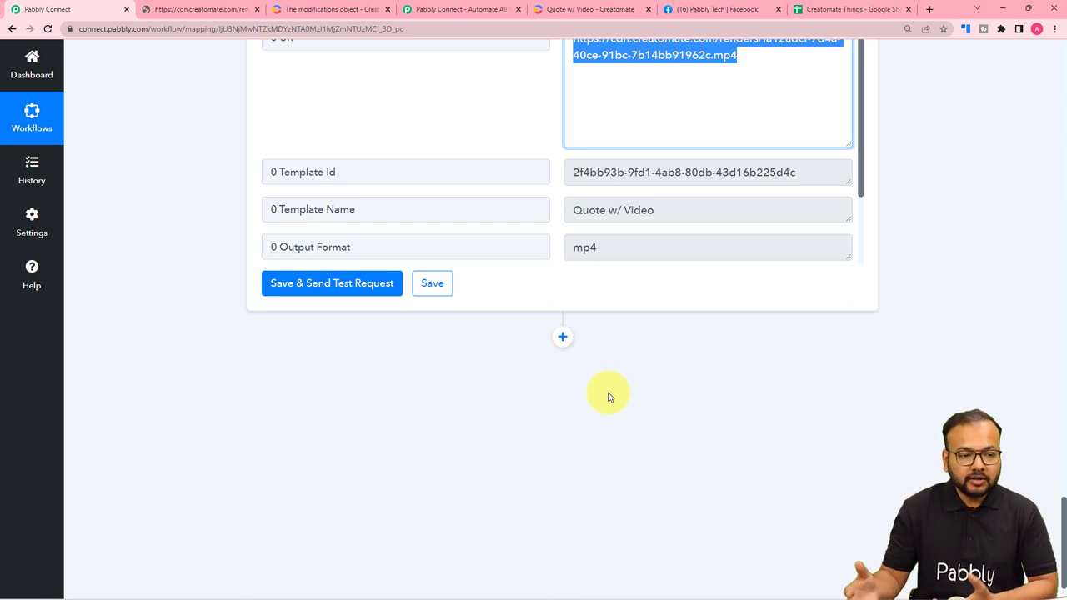
{"action": "scroll", "coordinate": [607, 397], "scroll_direction": "up", "scroll_amount": 1}
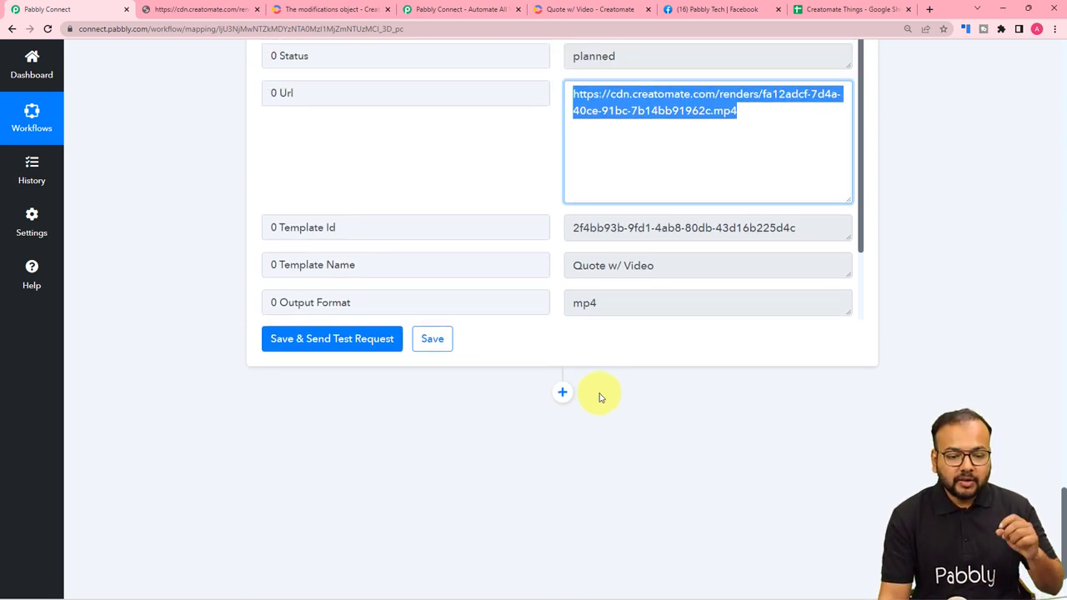
{"action": "left_click", "coordinate": [557, 397]}
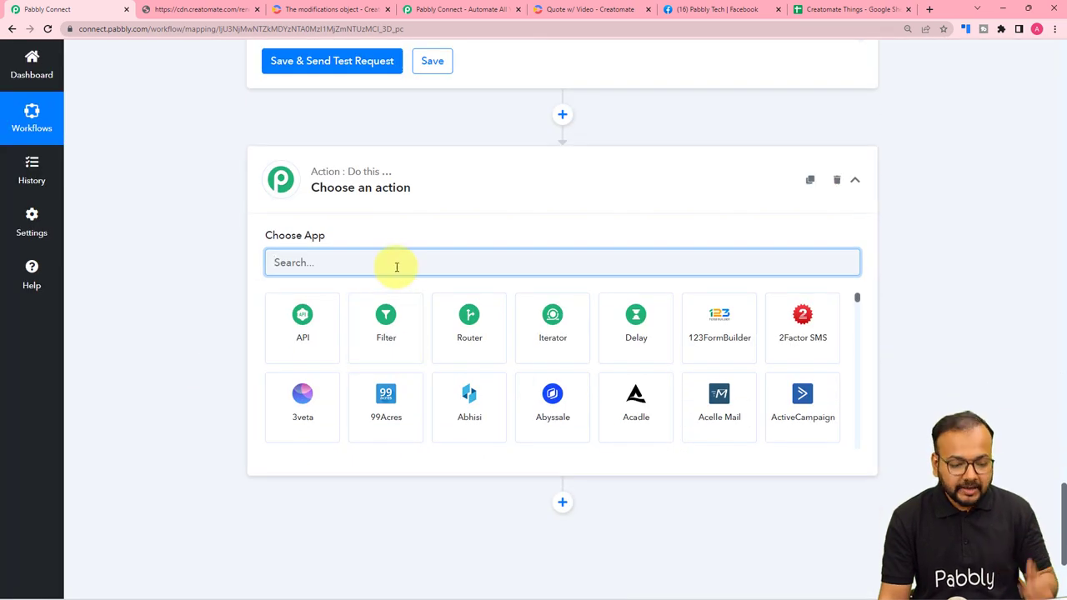
{"action": "type", "text": "face"}
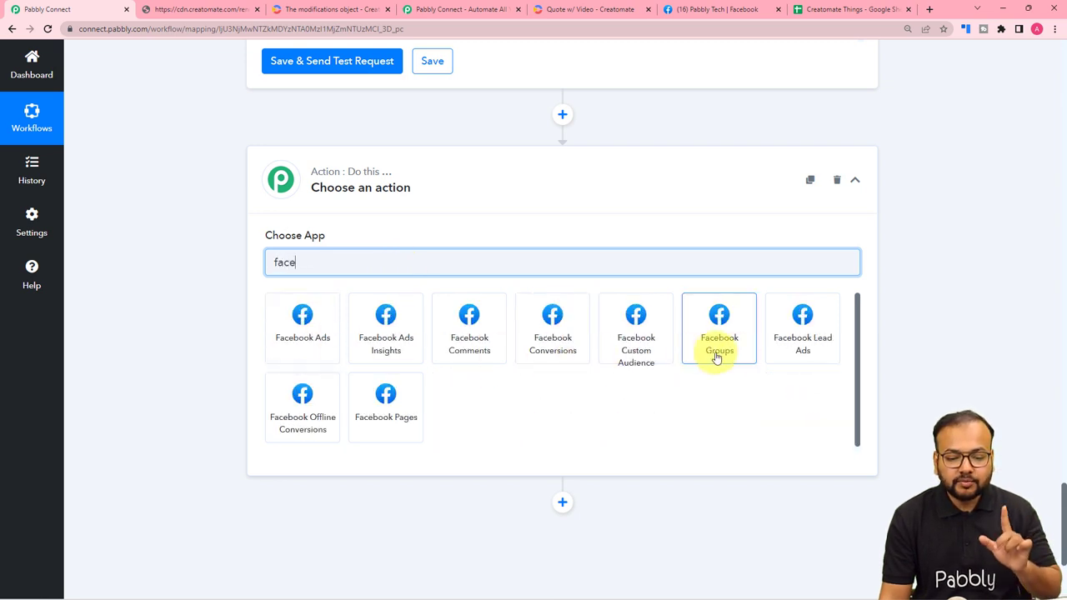
{"action": "left_click", "coordinate": [388, 421]}
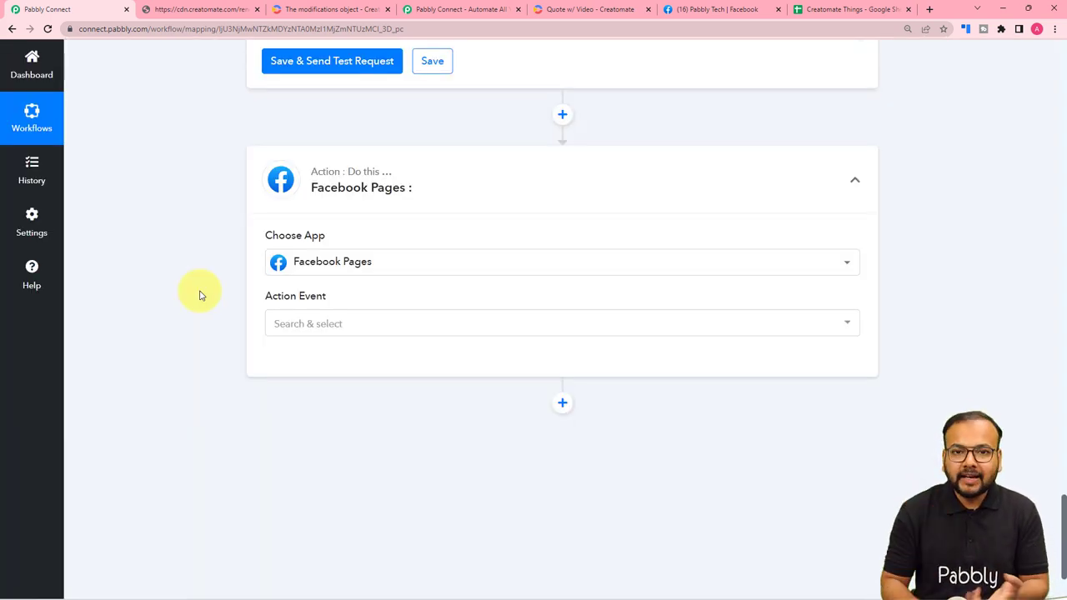
{"action": "scroll", "coordinate": [199, 295], "scroll_direction": "down", "scroll_amount": 2}
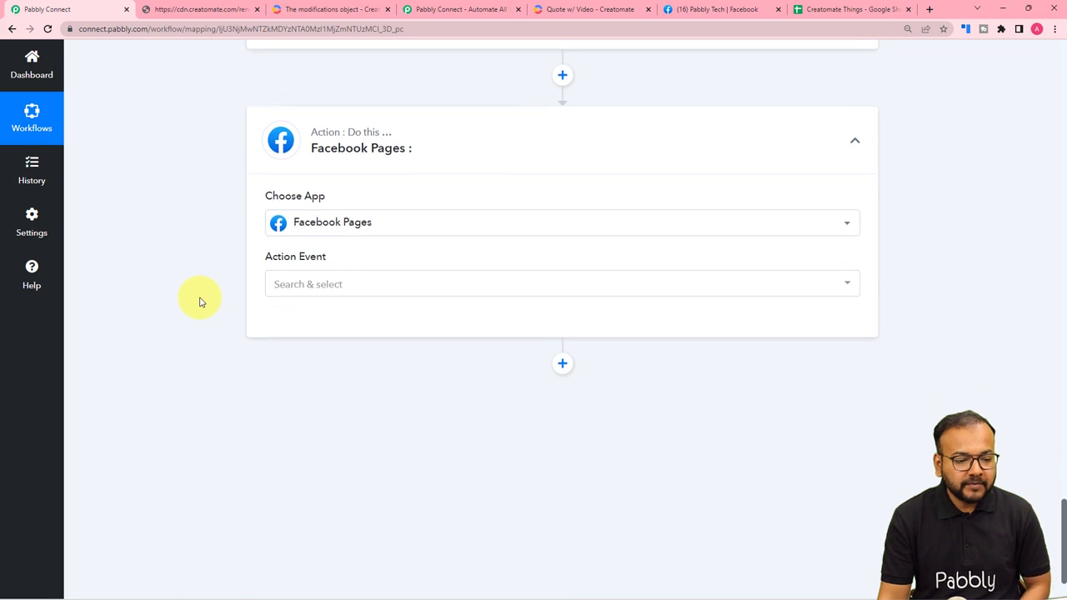
{"action": "left_click", "coordinate": [300, 203]}
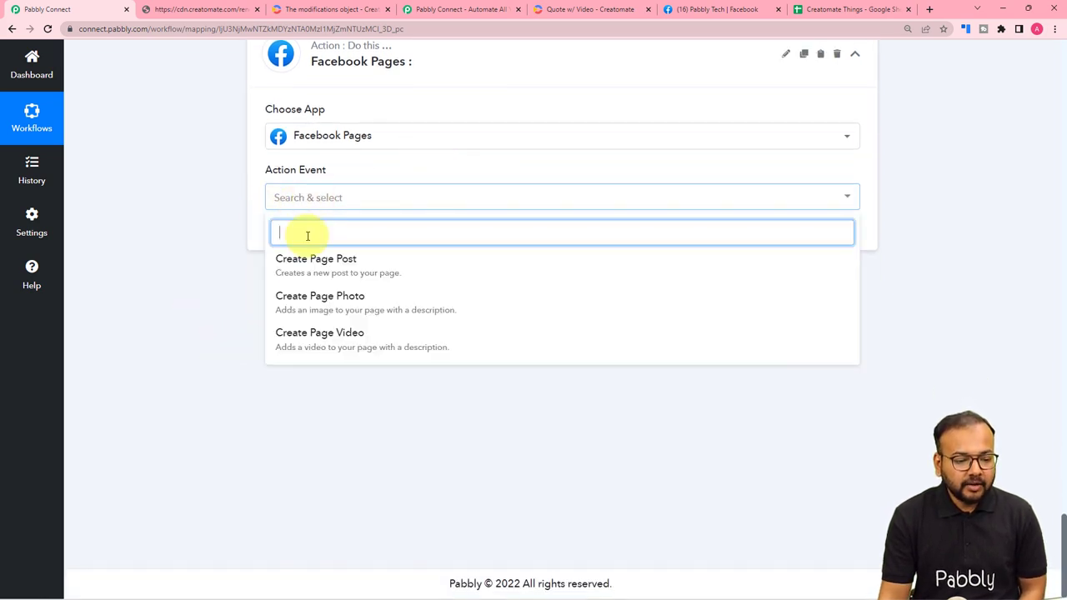
{"action": "left_click", "coordinate": [293, 336]}
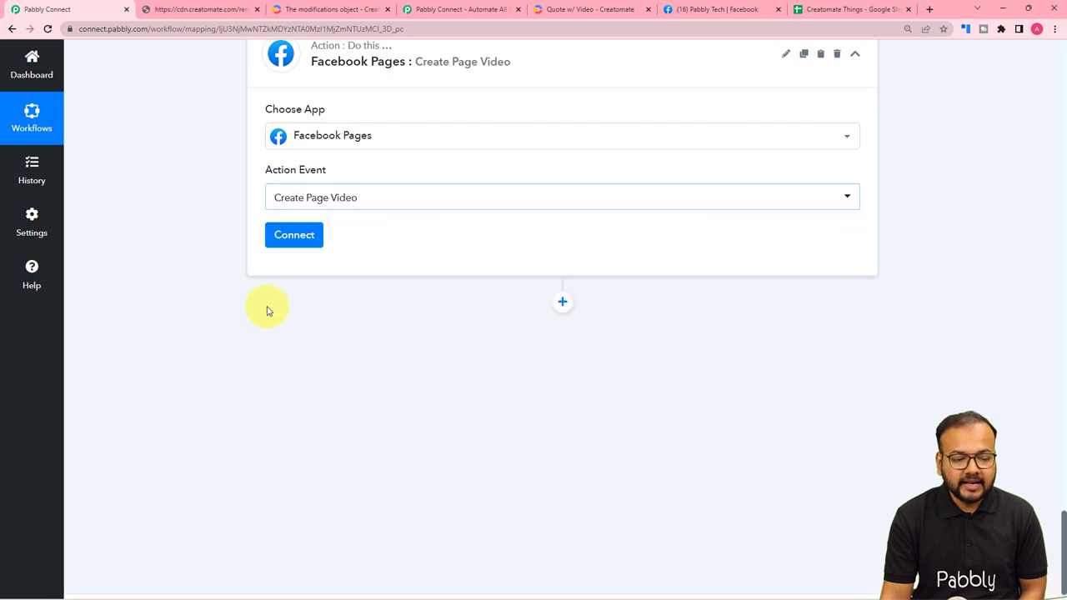
Add a new Facebook Pages connection and authorize Pabbly Connect to access the Facebook account.
{"action": "left_click", "coordinate": [291, 242]}
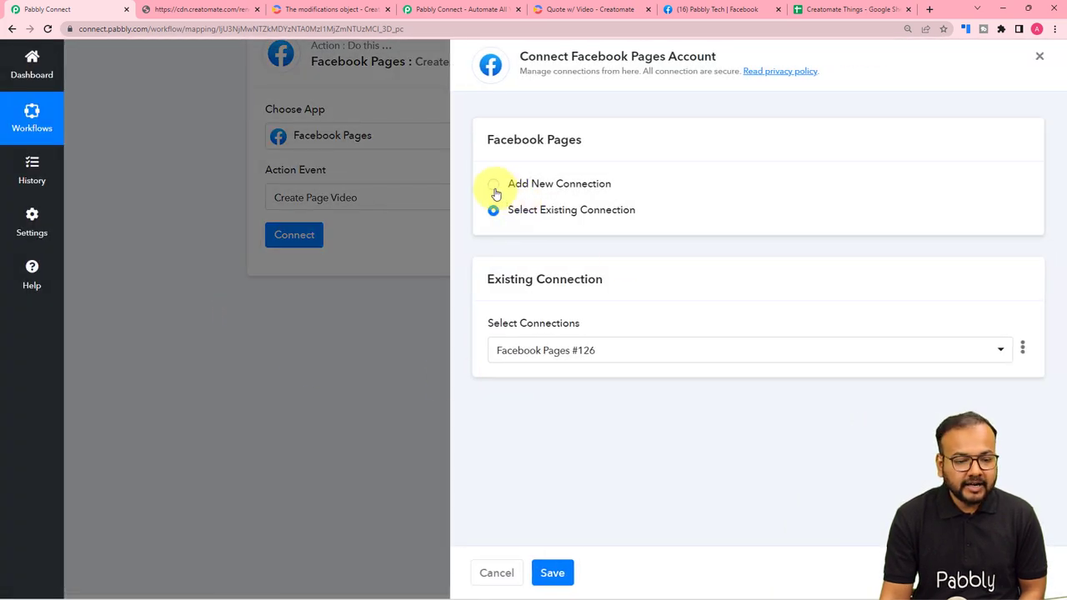
{"action": "left_click", "coordinate": [495, 188]}
{"action": "left_click", "coordinate": [500, 331]}
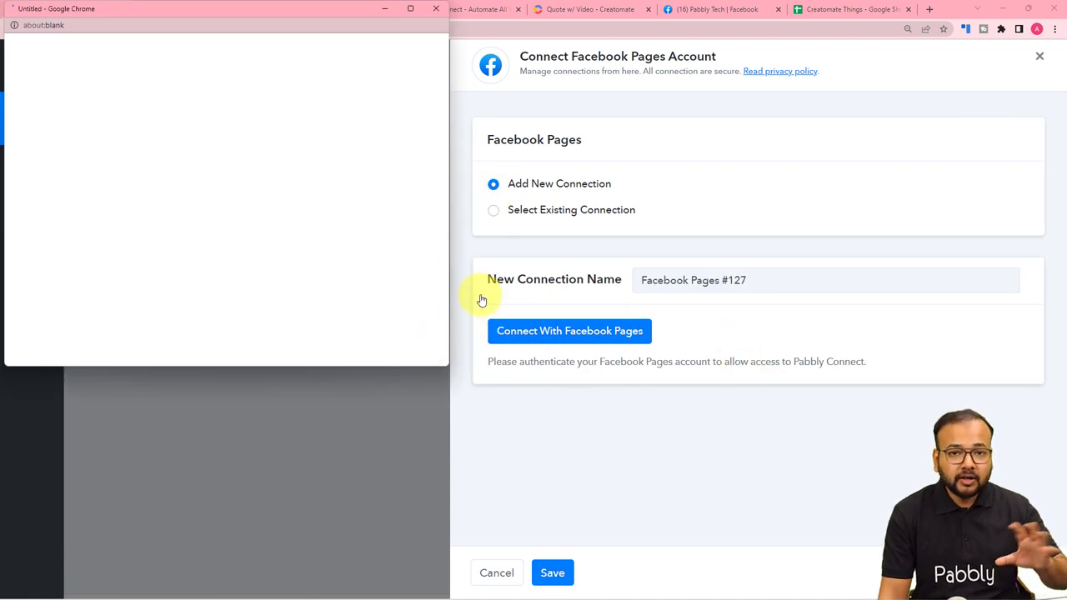
{"action": "left_click", "coordinate": [410, 9]}
{"action": "left_click", "coordinate": [607, 268]}
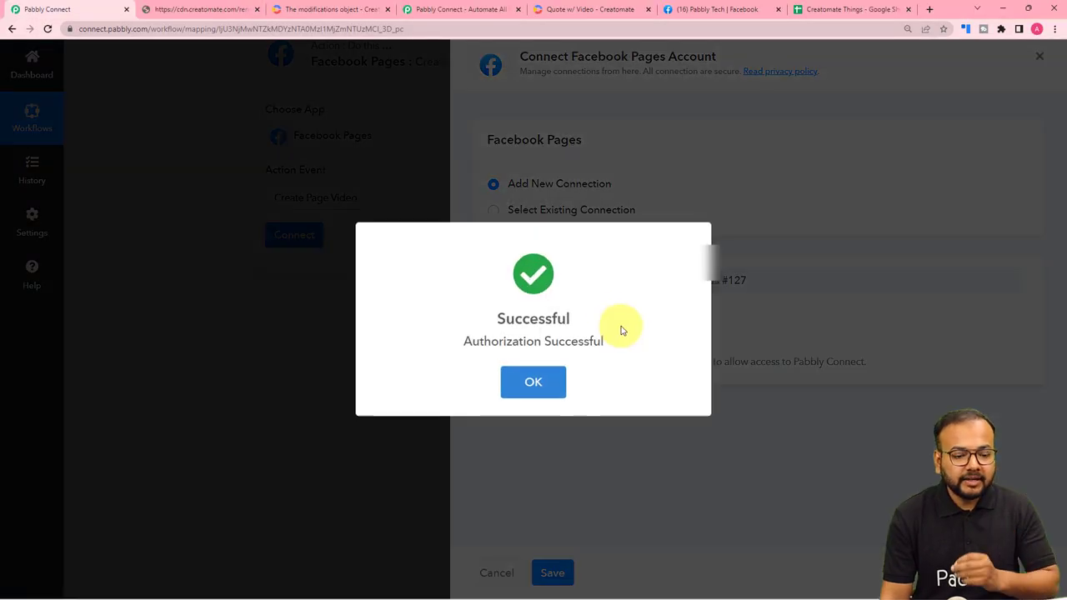
{"action": "left_click", "coordinate": [533, 381]}
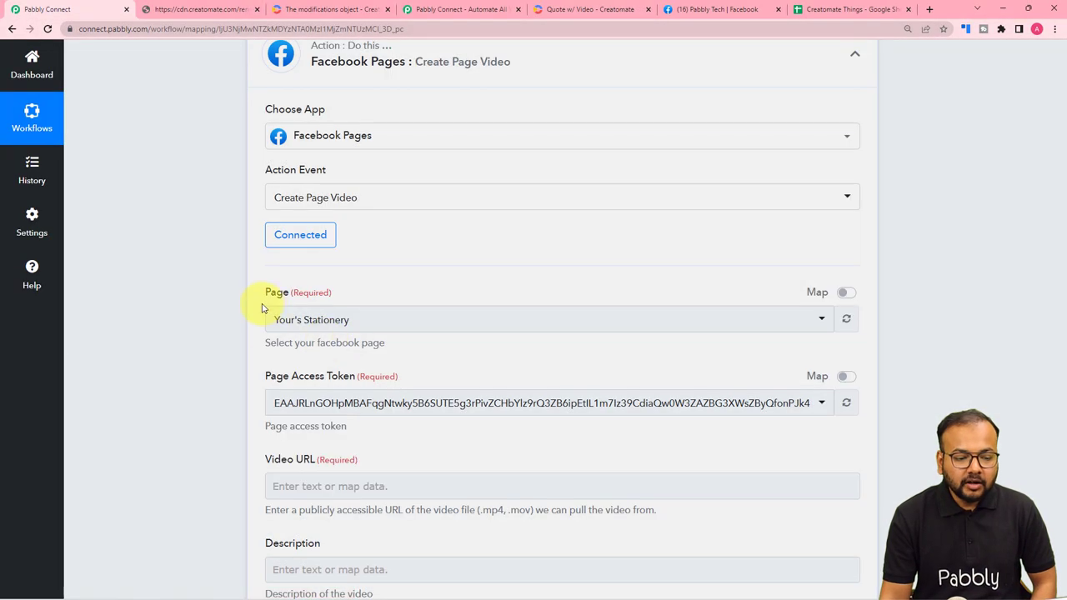
Check the target page's name on Facebook, return to Pabbly Connect, and select Pabbly Tech as the Page.
{"action": "scroll", "coordinate": [260, 317], "scroll_direction": "down", "scroll_amount": 2}
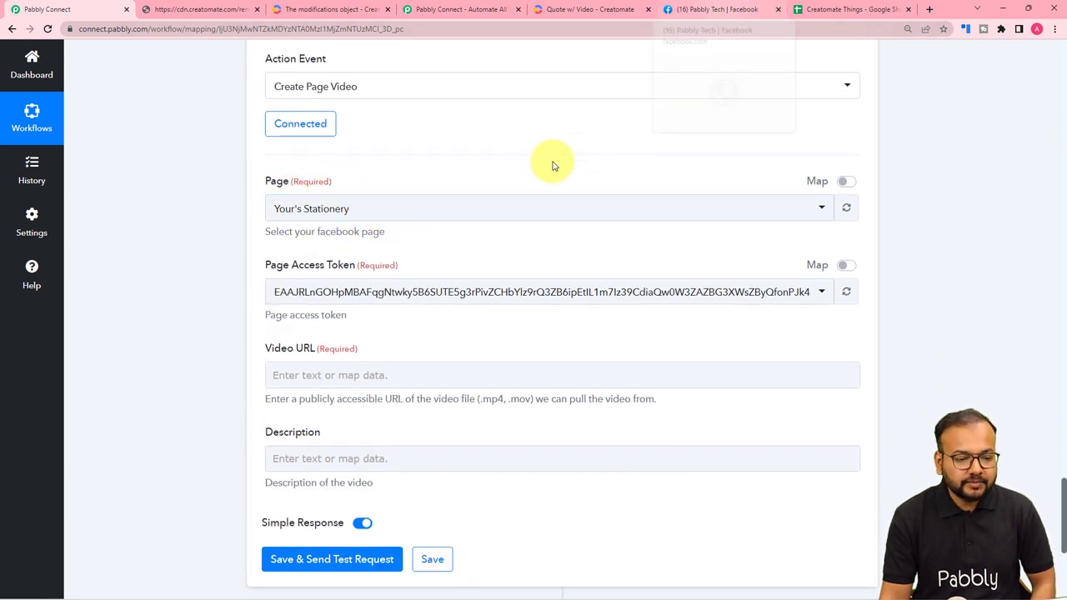
{"action": "left_click", "coordinate": [700, 8]}
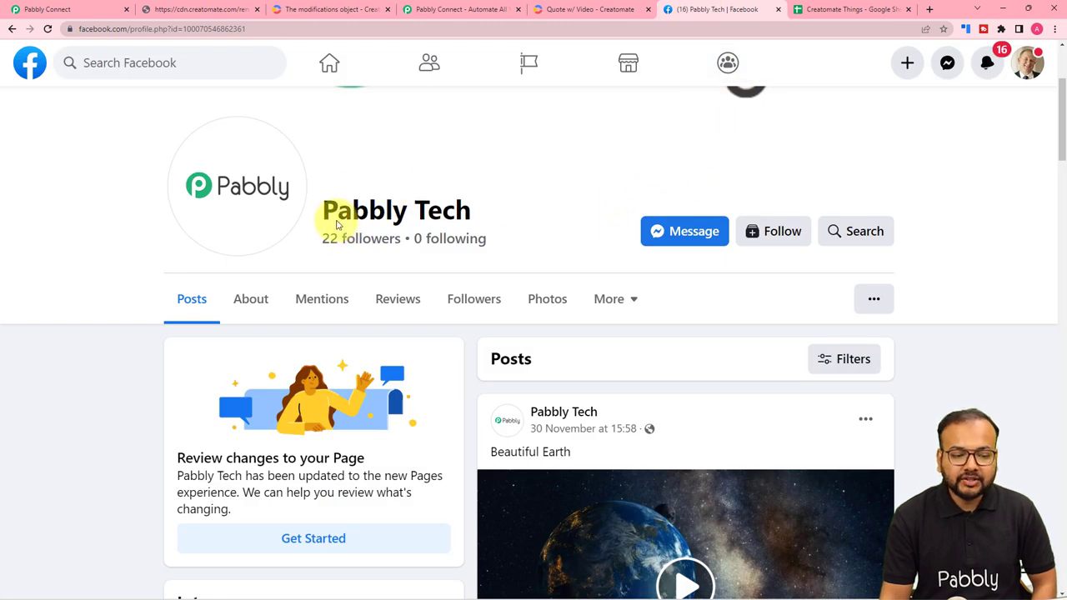
{"action": "left_click", "coordinate": [62, 10]}
{"action": "left_click", "coordinate": [369, 215]}
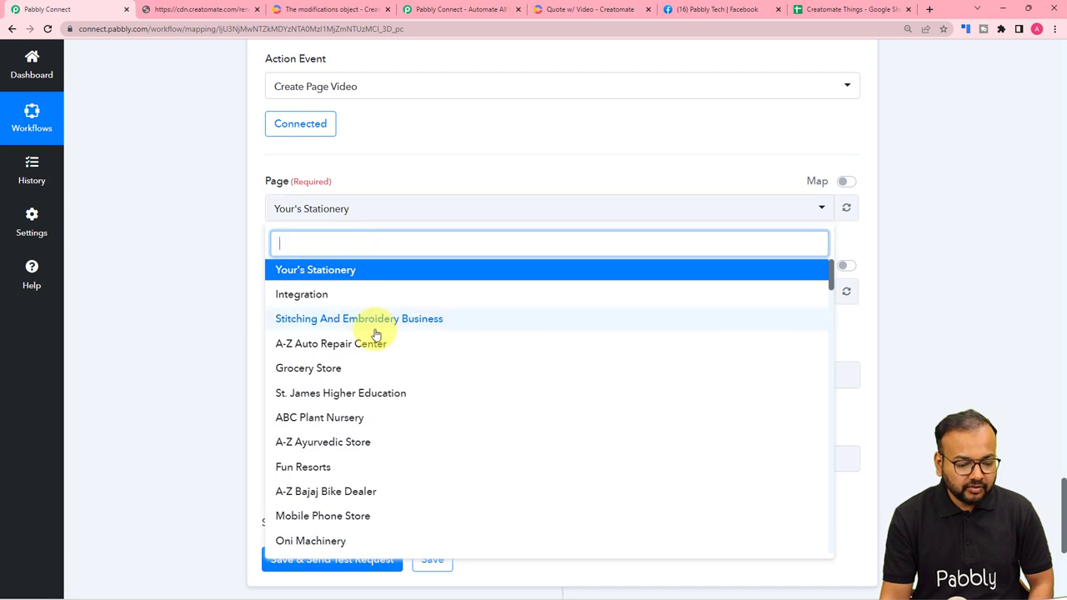
{"action": "type", "text": "pab"}
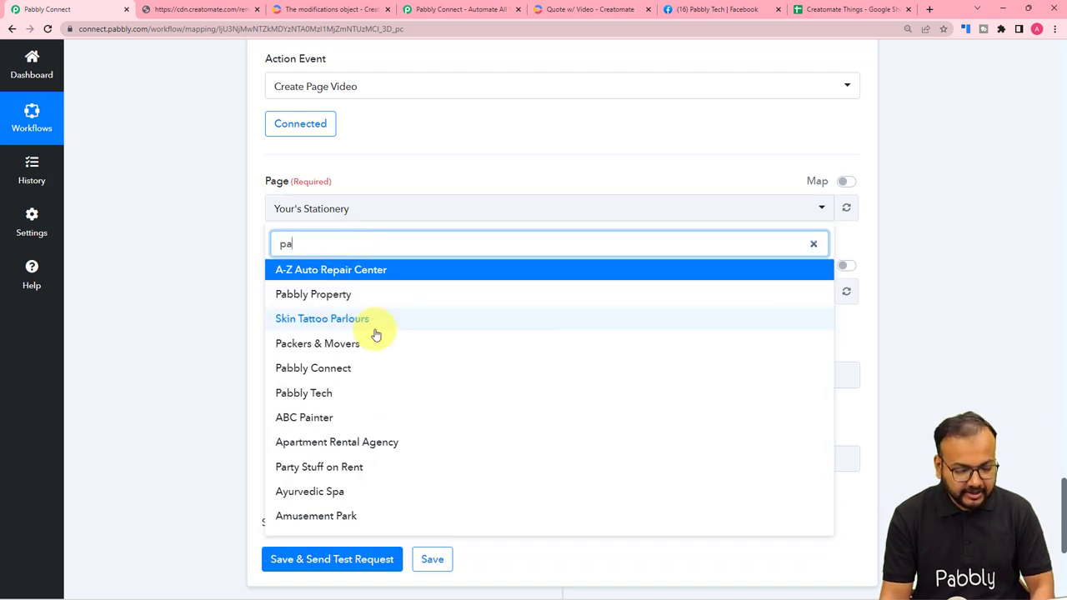
{"action": "left_click", "coordinate": [315, 319]}
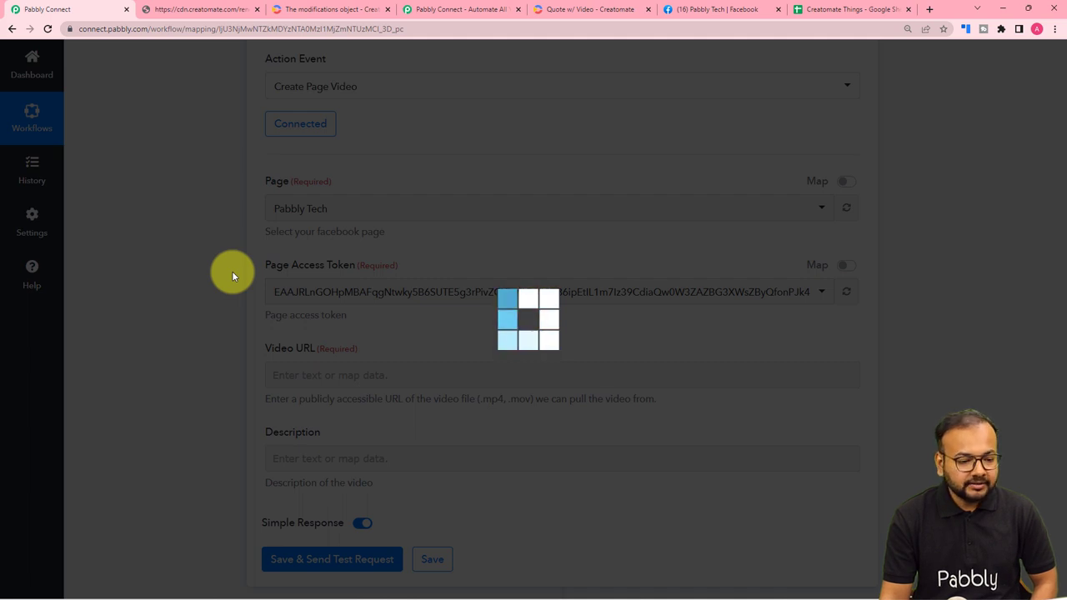
Map the Video URL to the 0 Url value from the Creatomate Create Single Render response.
{"action": "scroll", "coordinate": [234, 276], "scroll_direction": "down", "scroll_amount": 1}
{"action": "scroll", "coordinate": [233, 277], "scroll_direction": "down", "scroll_amount": 1}
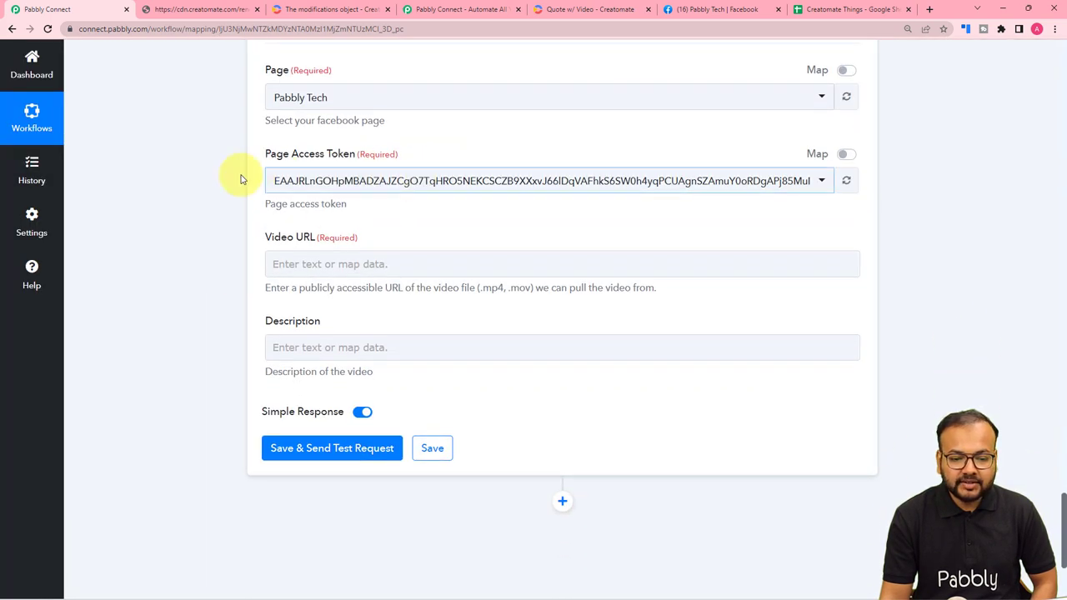
{"action": "left_click", "coordinate": [280, 262]}
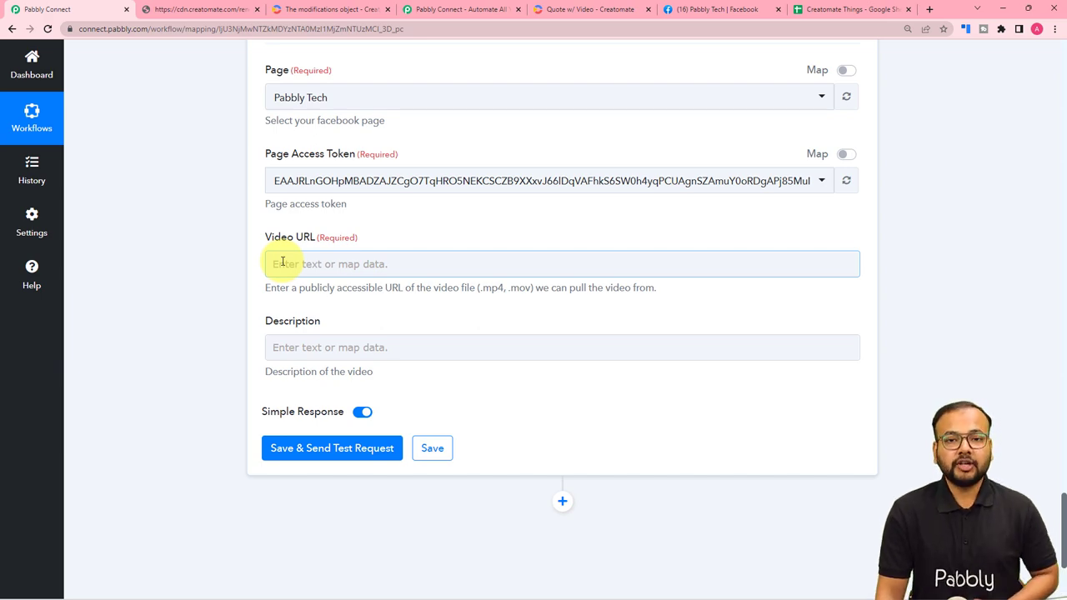
{"action": "scroll", "coordinate": [255, 205], "scroll_direction": "up", "scroll_amount": 9}
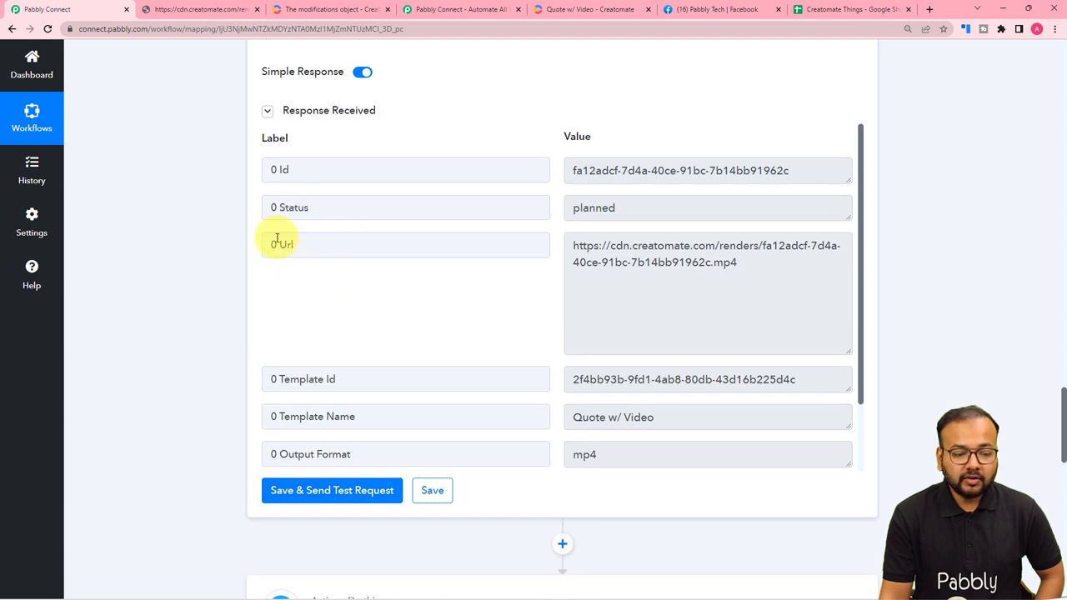
{"action": "scroll", "coordinate": [205, 255], "scroll_direction": "down", "scroll_amount": 8}
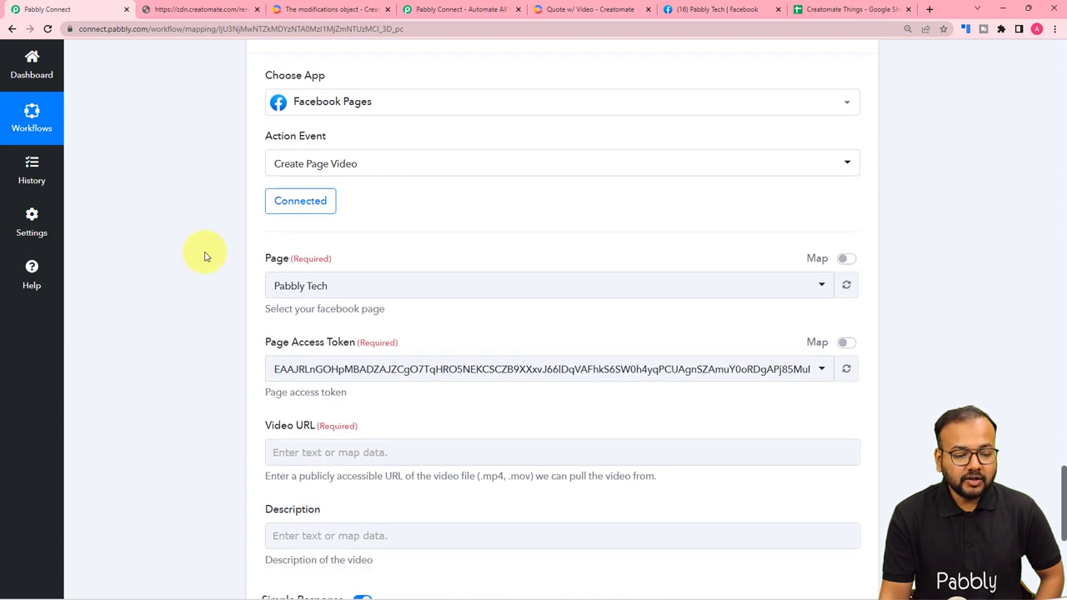
{"action": "scroll", "coordinate": [205, 257], "scroll_direction": "down", "scroll_amount": 3}
{"action": "left_click", "coordinate": [300, 209]}
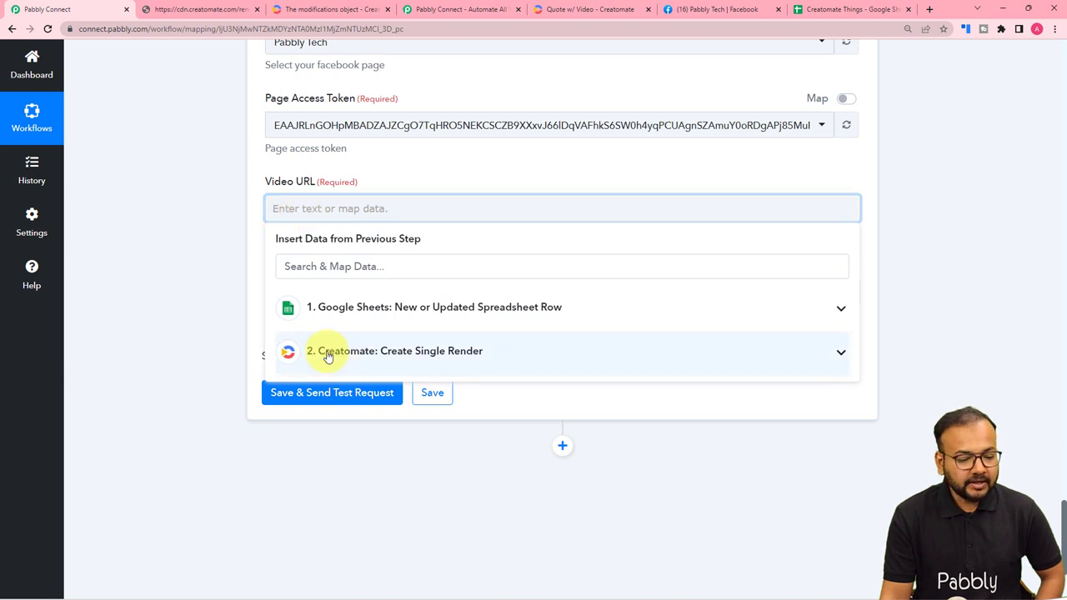
{"action": "left_click", "coordinate": [387, 366]}
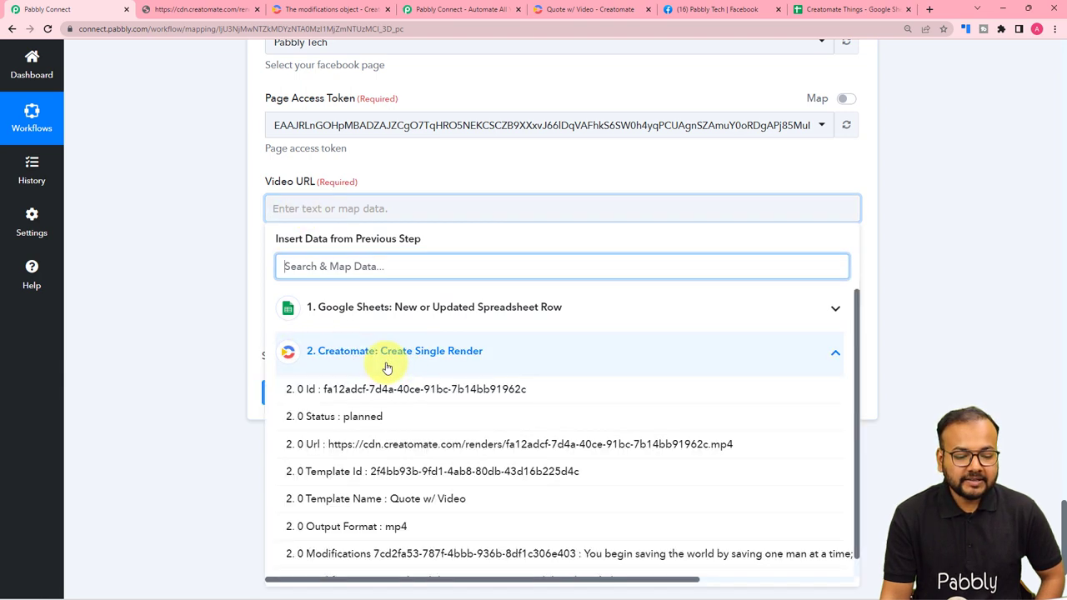
{"action": "left_click", "coordinate": [317, 442]}
{"action": "left_click", "coordinate": [235, 268]}
{"action": "scroll", "coordinate": [239, 269], "scroll_direction": "down", "scroll_amount": 1}
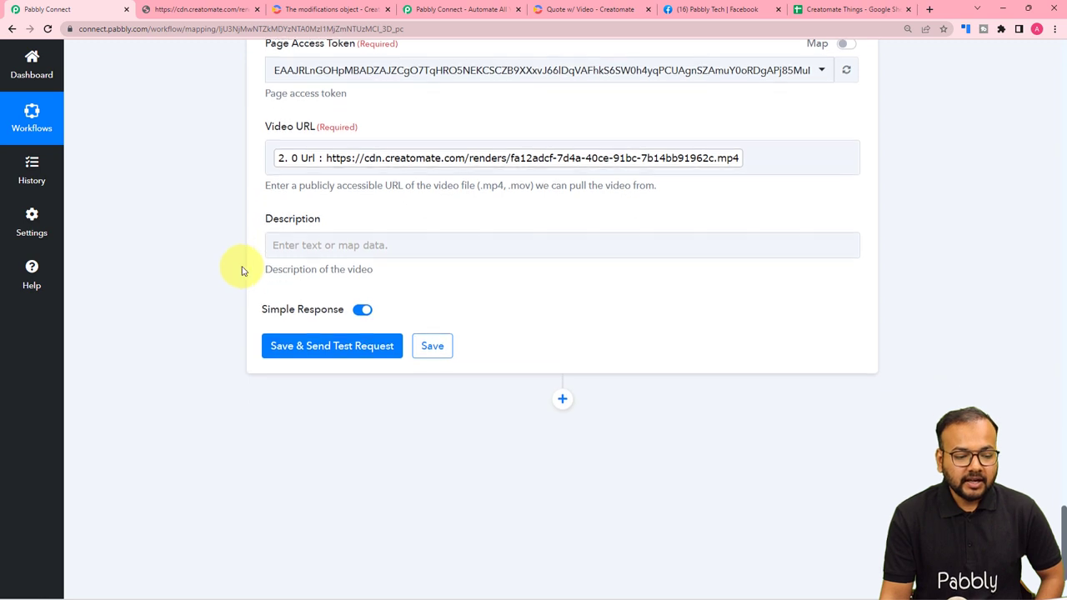
Map the Description to the Reel Caption value from the Google Sheets trigger.
{"action": "left_click", "coordinate": [331, 245]}
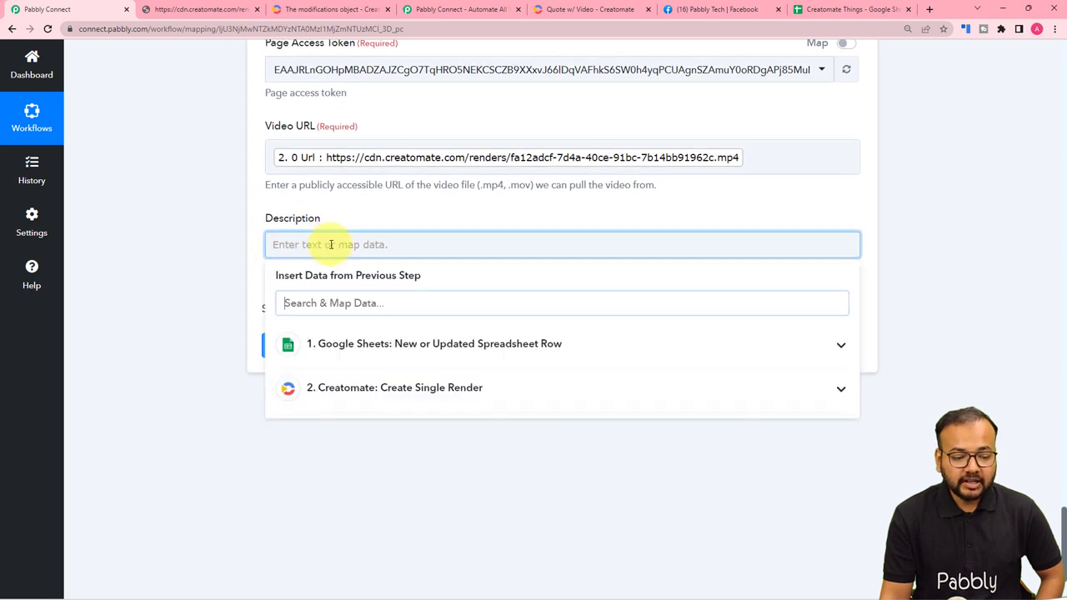
{"action": "left_click", "coordinate": [367, 364]}
{"action": "scroll", "coordinate": [357, 435], "scroll_direction": "down", "scroll_amount": 1}
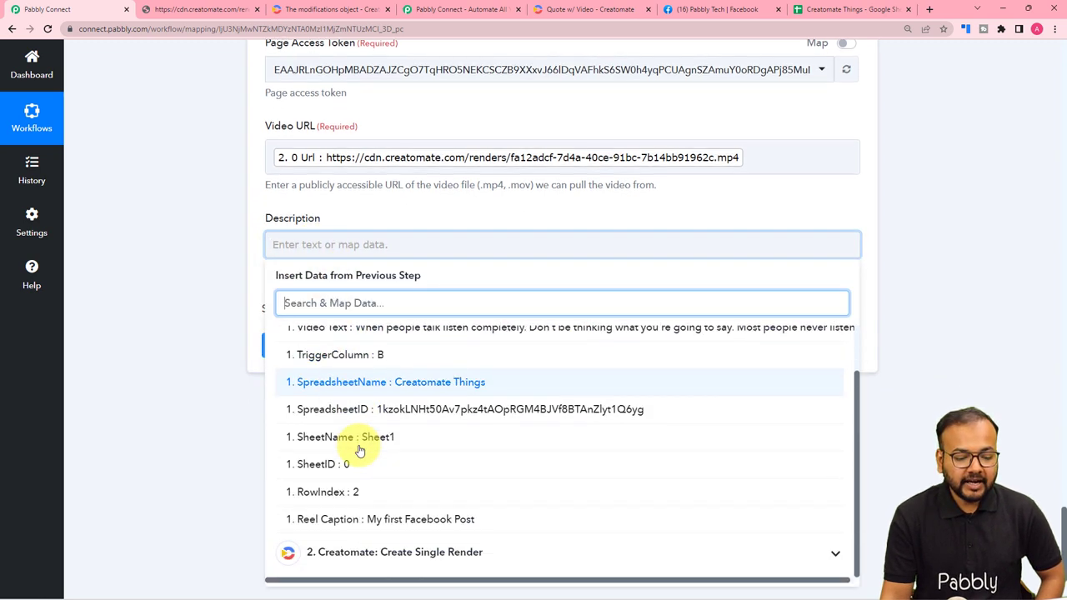
{"action": "left_click", "coordinate": [357, 518]}
{"action": "left_click", "coordinate": [245, 251]}
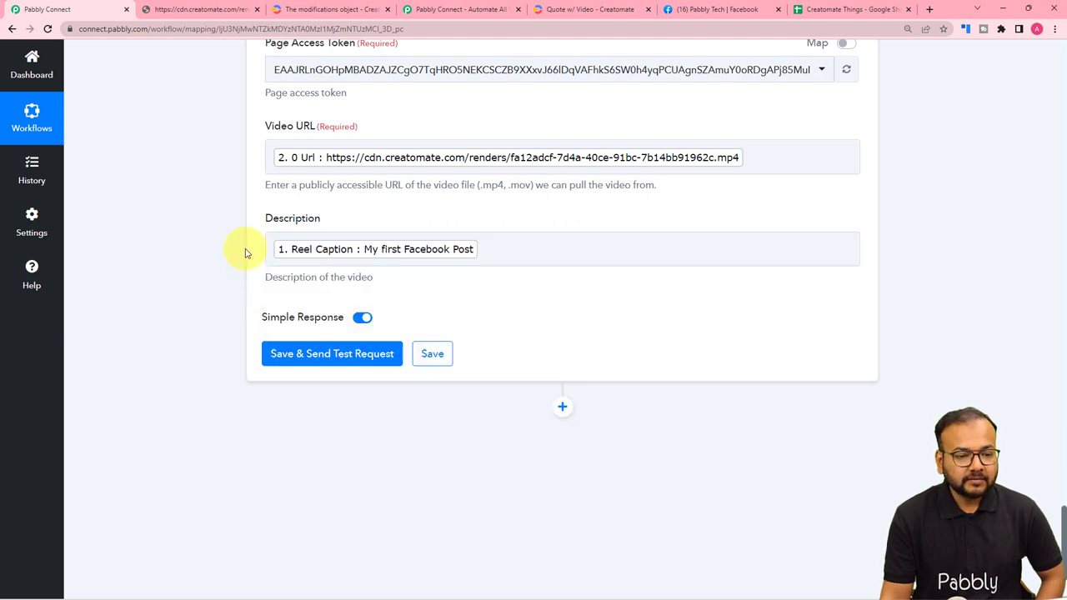
Switch to Facebook and look through the existing posts on the Pabbly Tech page.
{"action": "left_click", "coordinate": [746, 6]}
{"action": "scroll", "coordinate": [726, 281], "scroll_direction": "down", "scroll_amount": 4}
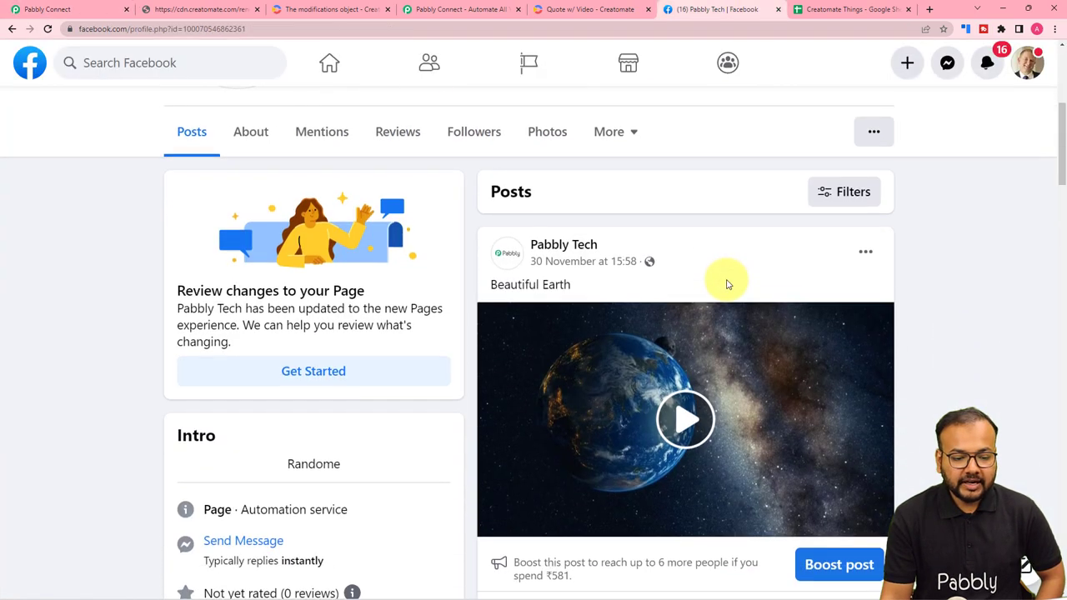
{"action": "scroll", "coordinate": [600, 341], "scroll_direction": "down", "scroll_amount": 1}
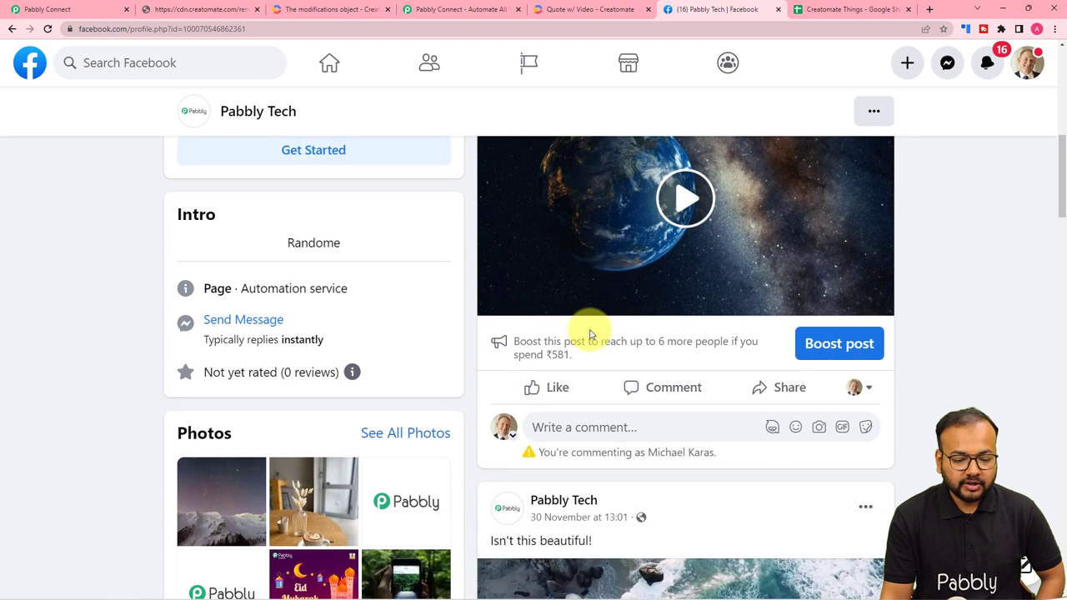
{"action": "scroll", "coordinate": [586, 334], "scroll_direction": "up", "scroll_amount": 5}
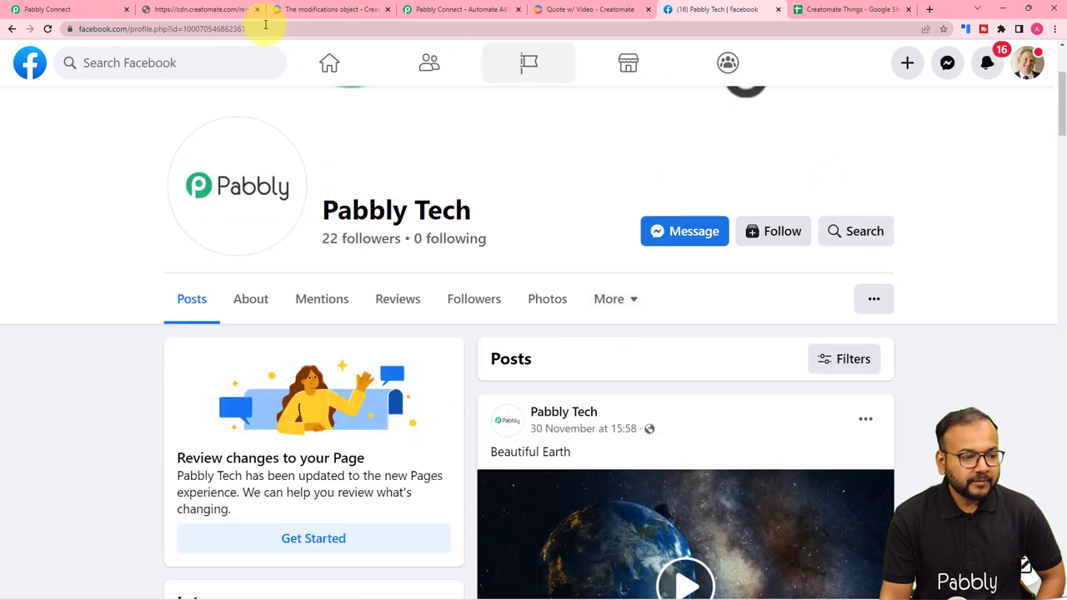
Return to Pabbly Connect, save the Create Page Video action, send its test request, and review the response.
{"action": "left_click", "coordinate": [90, 11]}
{"action": "left_click", "coordinate": [302, 360]}
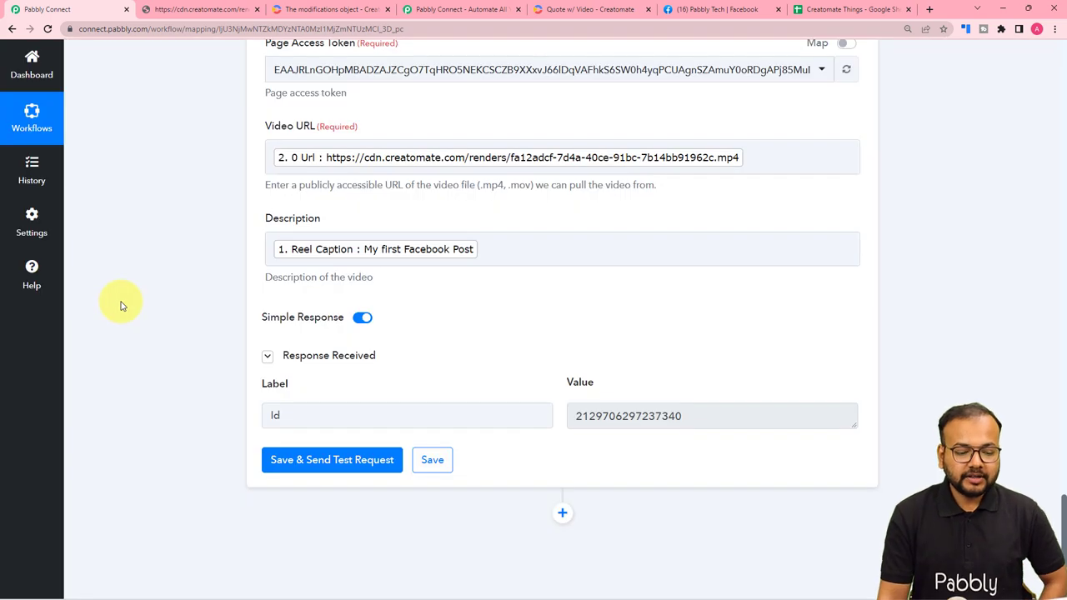
{"action": "scroll", "coordinate": [142, 310], "scroll_direction": "down", "scroll_amount": 2}
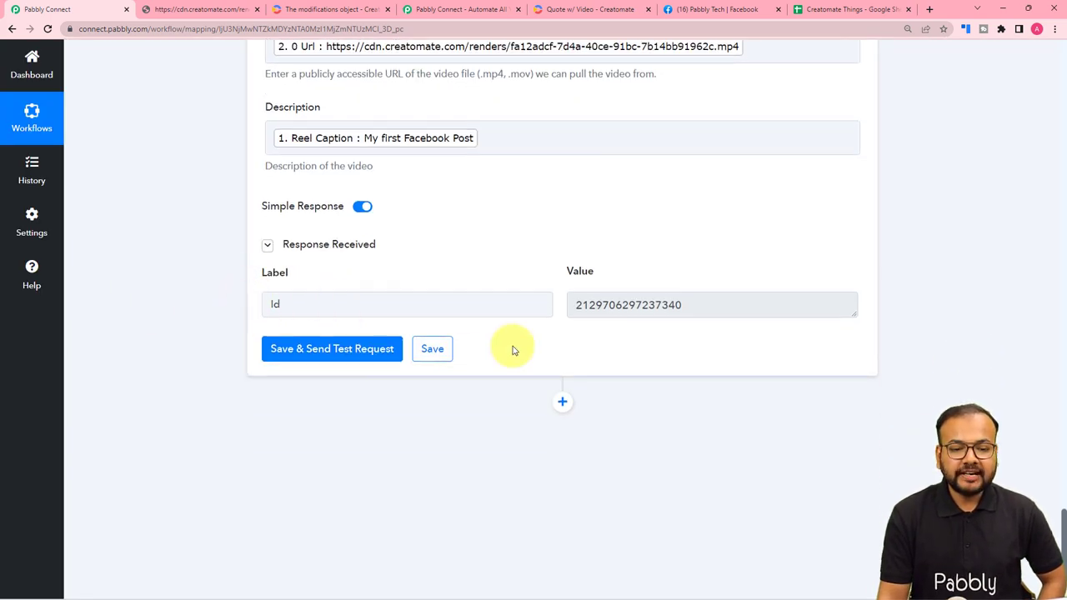
Switch to Facebook, reload the Pabbly Tech page, and check its posts for the newly published video.
{"action": "left_click", "coordinate": [683, 9]}
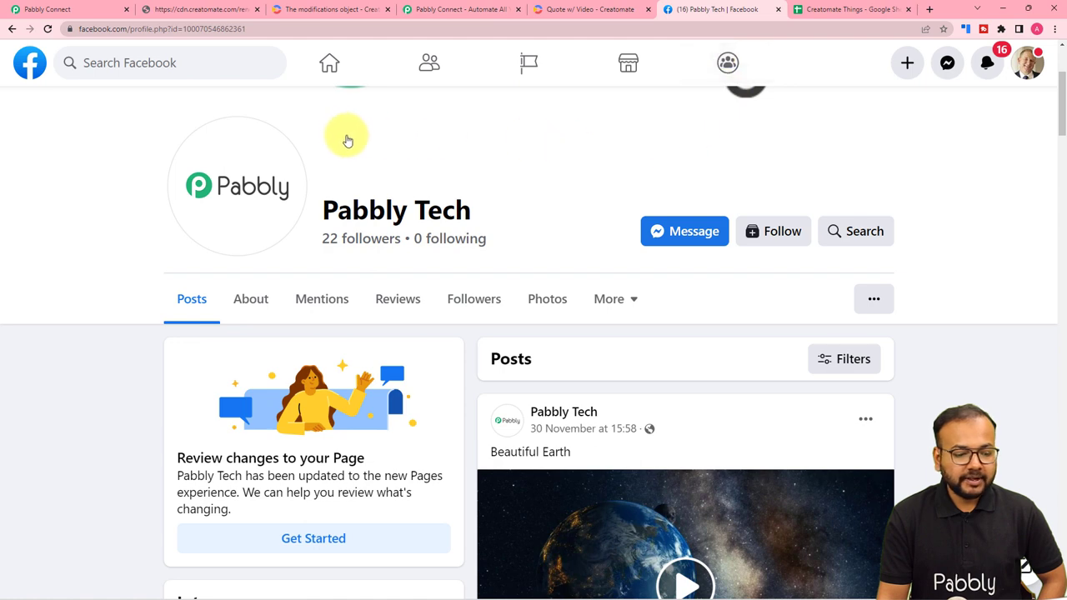
{"action": "left_click", "coordinate": [47, 29]}
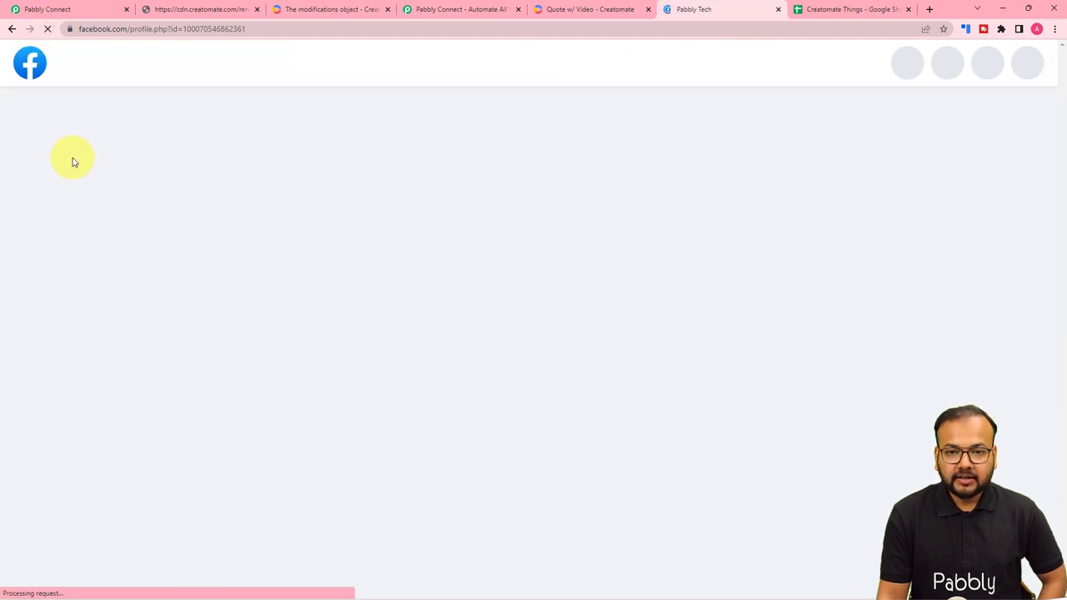
{"action": "scroll", "coordinate": [72, 160], "scroll_direction": "down", "scroll_amount": 4}
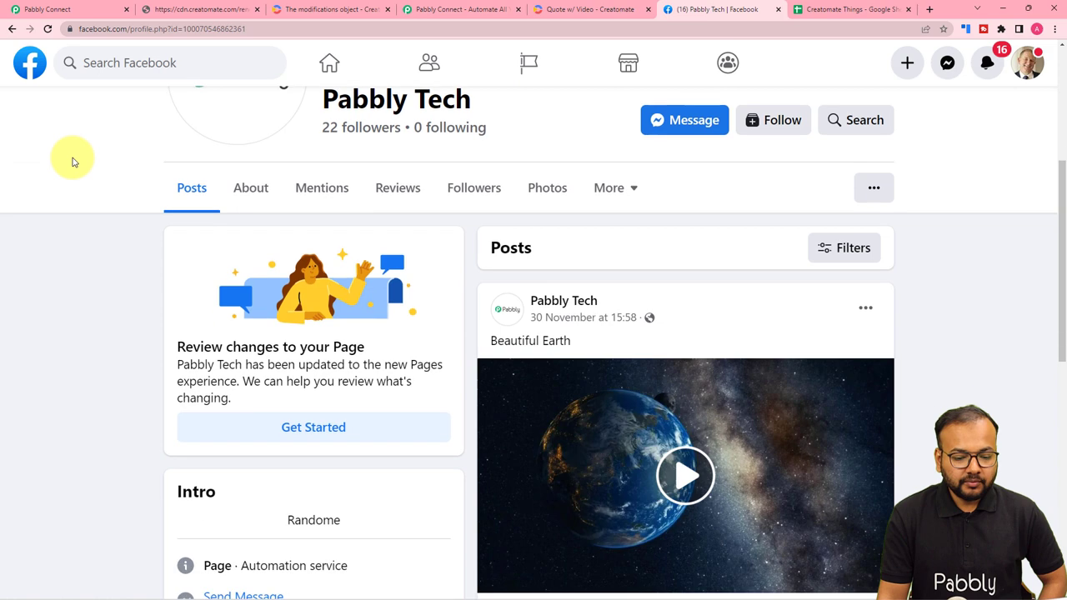
{"action": "scroll", "coordinate": [73, 161], "scroll_direction": "down", "scroll_amount": 3}
{"action": "scroll", "coordinate": [74, 184], "scroll_direction": "up", "scroll_amount": 2}
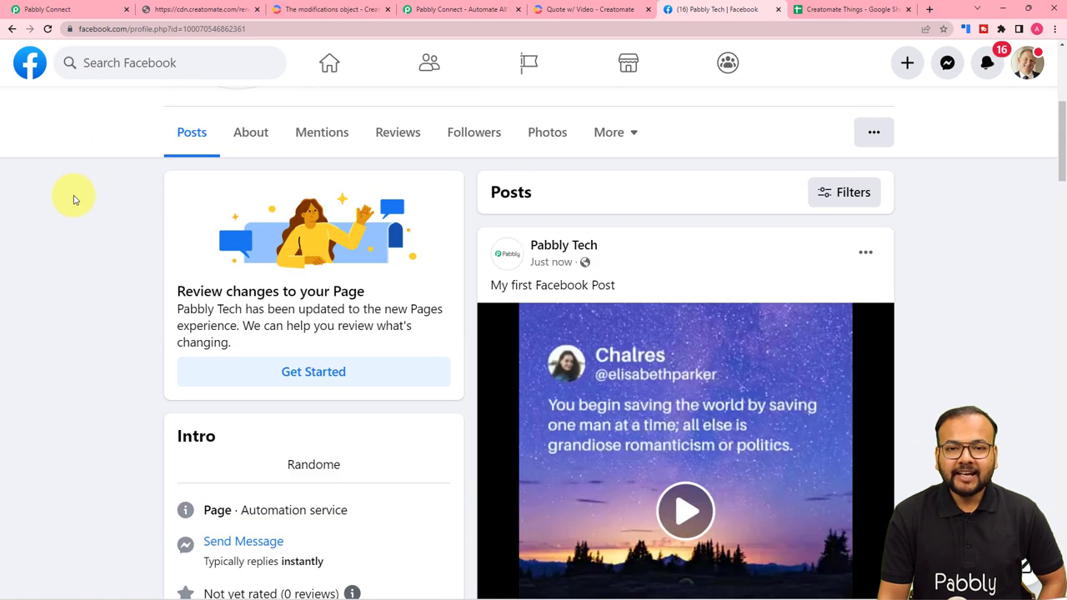
Inspect the "My first Facebook Post" entry, play its video, and expand it to the full viewer.
{"action": "scroll", "coordinate": [73, 194], "scroll_direction": "down", "scroll_amount": 1}
{"action": "scroll", "coordinate": [74, 199], "scroll_direction": "down", "scroll_amount": 1}
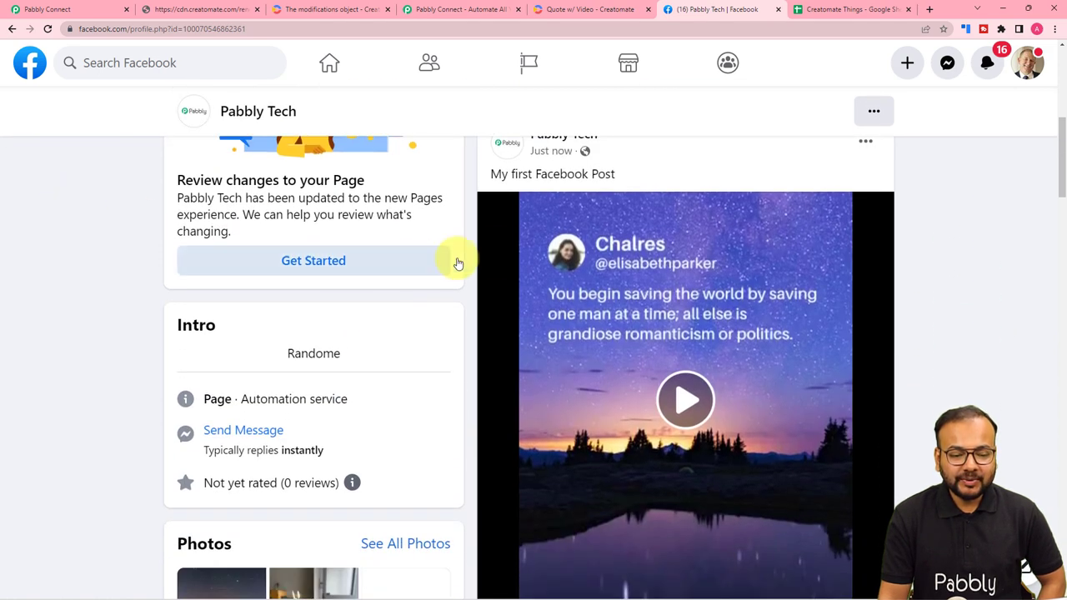
{"action": "scroll", "coordinate": [505, 253], "scroll_direction": "up", "scroll_amount": 1}
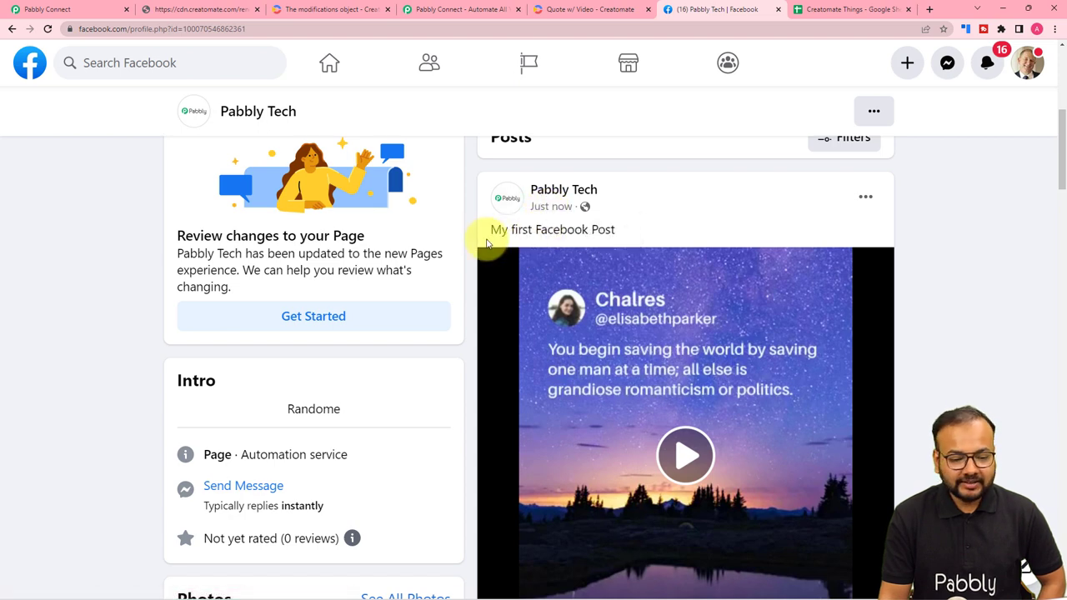
{"action": "scroll", "coordinate": [673, 355], "scroll_direction": "down", "scroll_amount": 2}
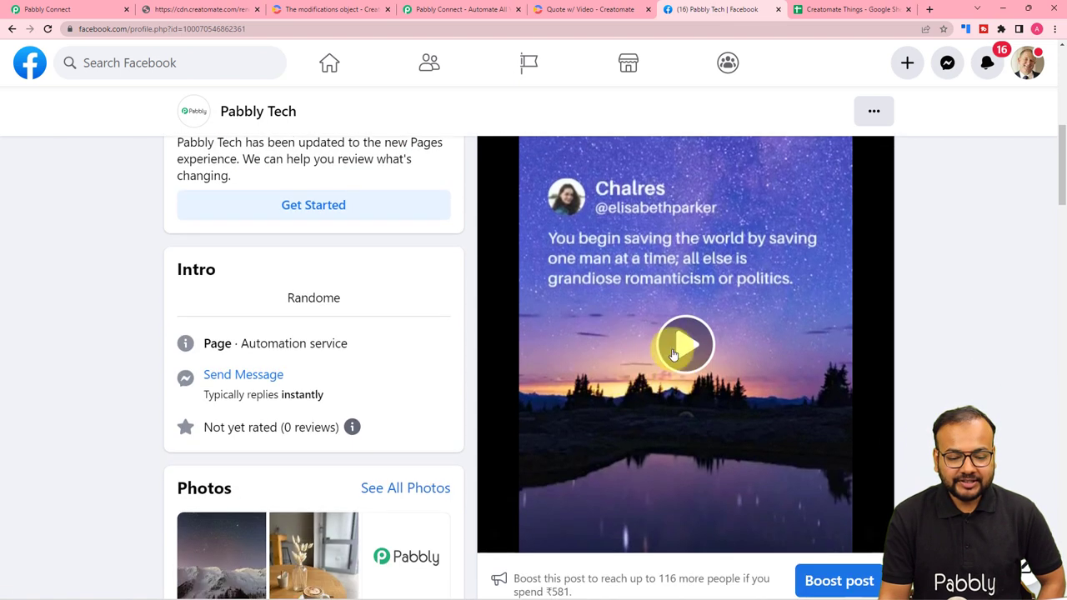
{"action": "left_click", "coordinate": [673, 354]}
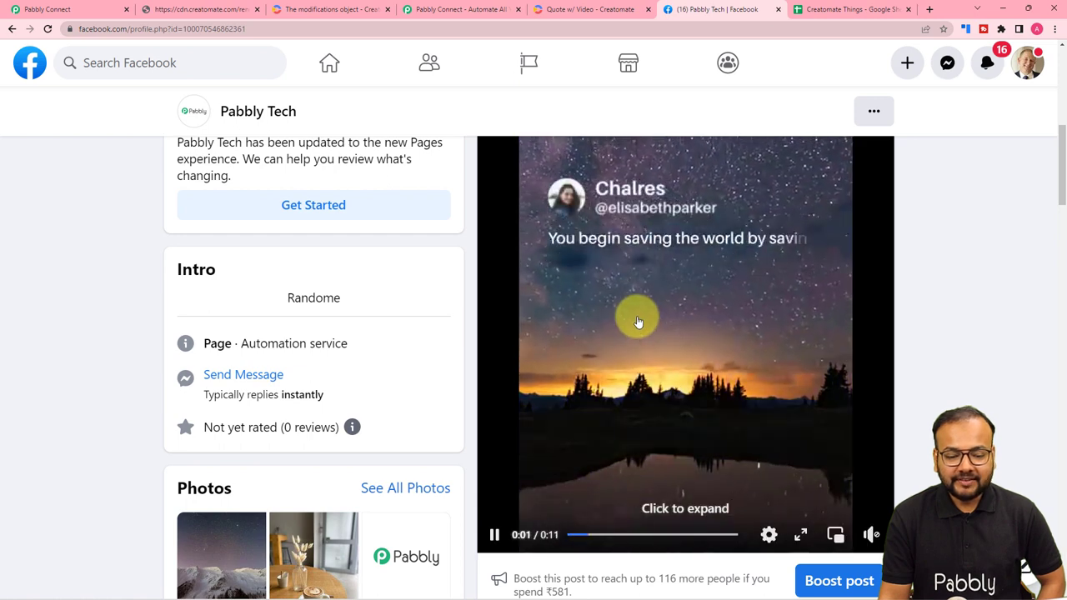
{"action": "left_click", "coordinate": [630, 365]}
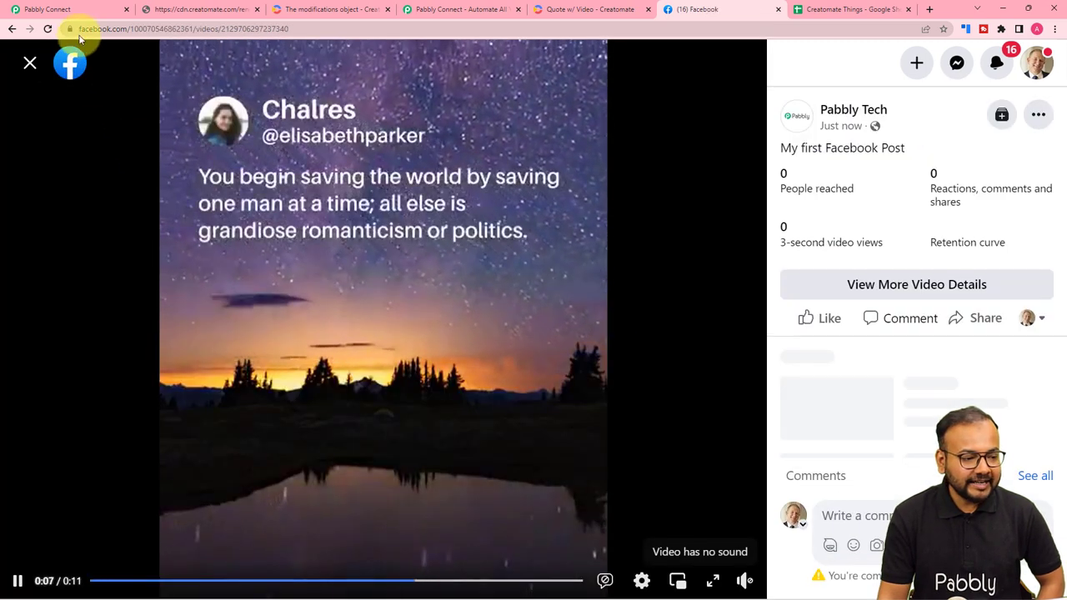
Return to Pabbly Connect and collapse the Facebook Pages Create Page Video action.
{"action": "left_click", "coordinate": [50, 10]}
{"action": "scroll", "coordinate": [241, 283], "scroll_direction": "up", "scroll_amount": 5}
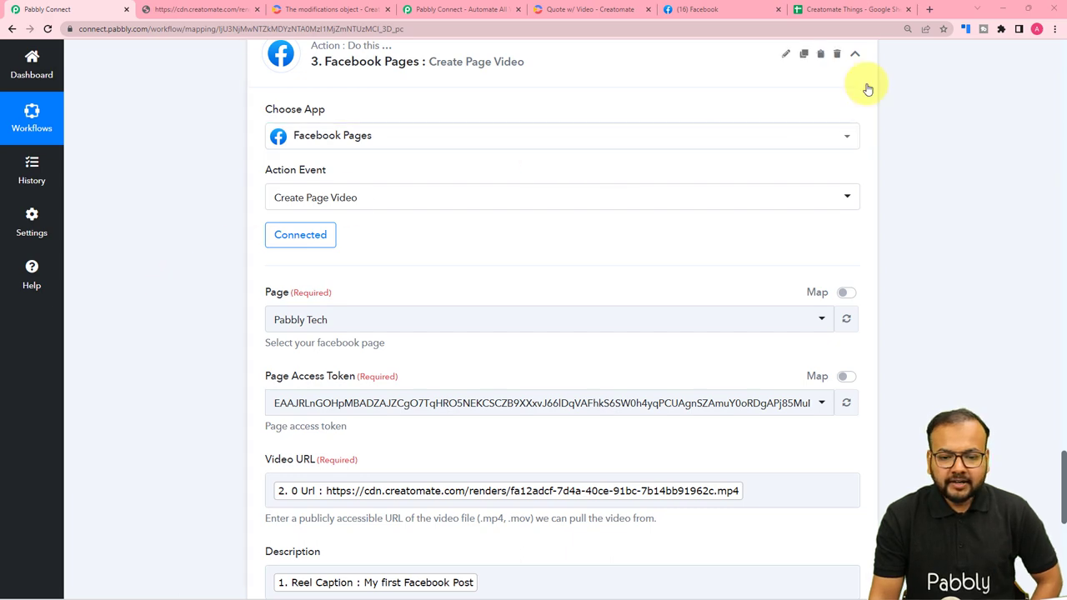
{"action": "left_click", "coordinate": [863, 64]}
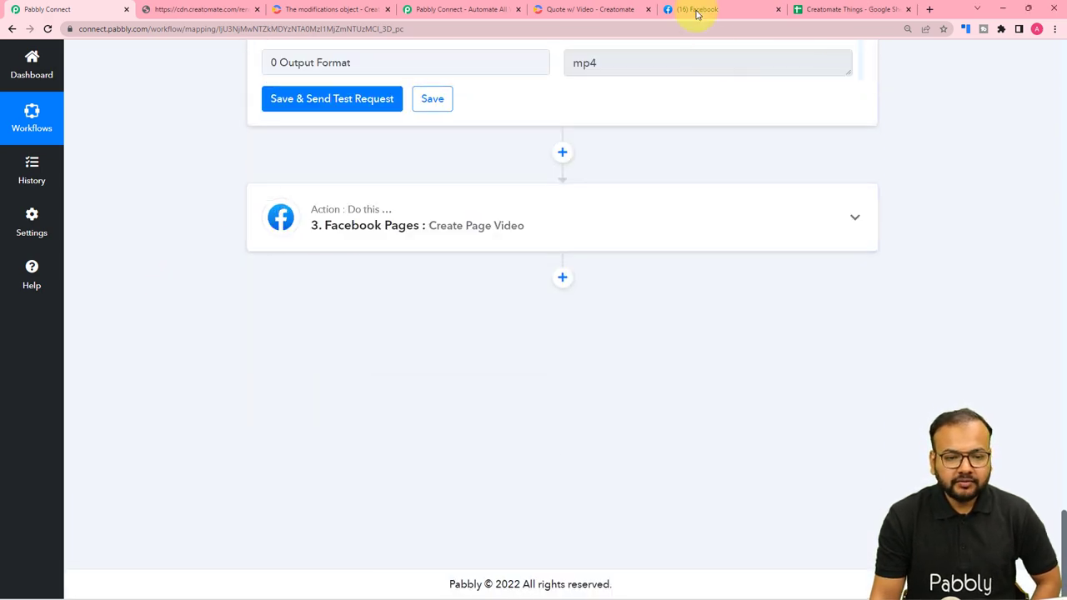
Pause the posted video on Facebook, and return to Pabbly Connect to collapse the Creatomate Create Single Render action.
{"action": "left_click", "coordinate": [695, 9]}
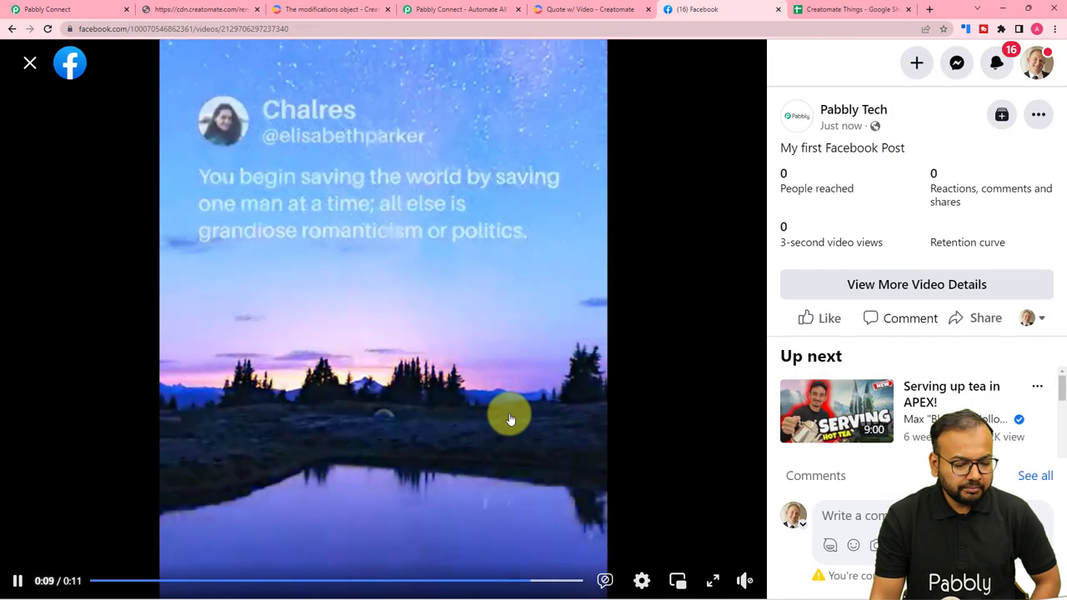
{"action": "left_click", "coordinate": [507, 414]}
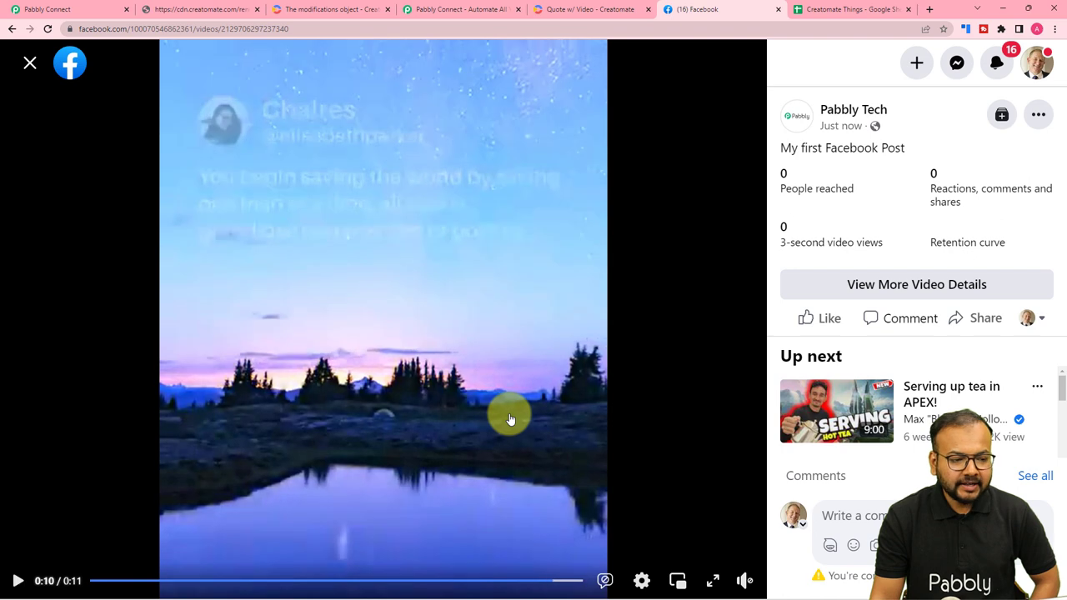
{"action": "left_click", "coordinate": [95, 15]}
{"action": "scroll", "coordinate": [371, 267], "scroll_direction": "up", "scroll_amount": 6}
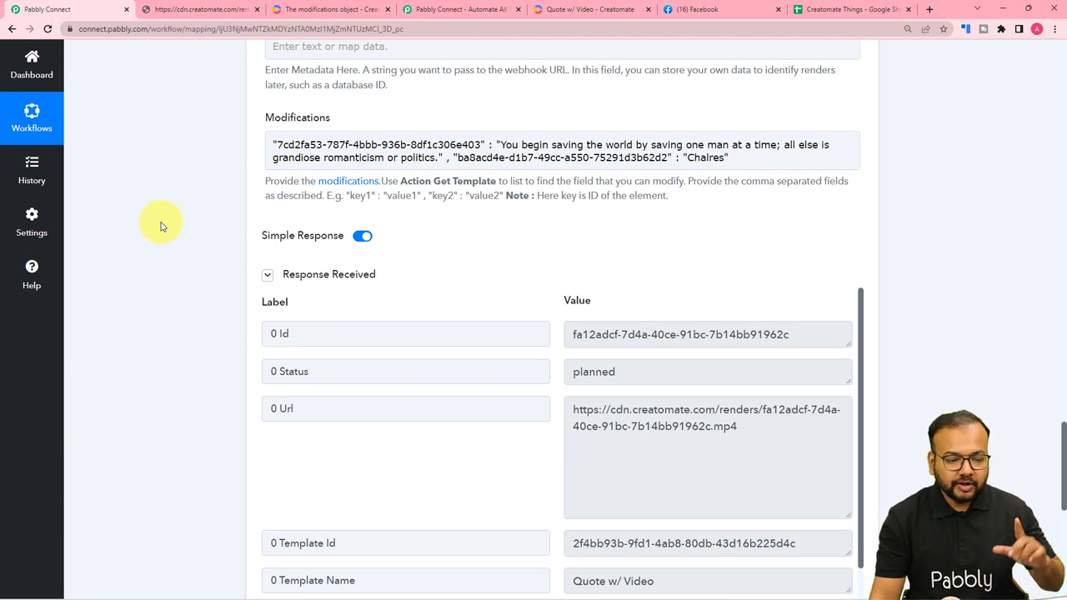
{"action": "scroll", "coordinate": [161, 226], "scroll_direction": "up", "scroll_amount": 10}
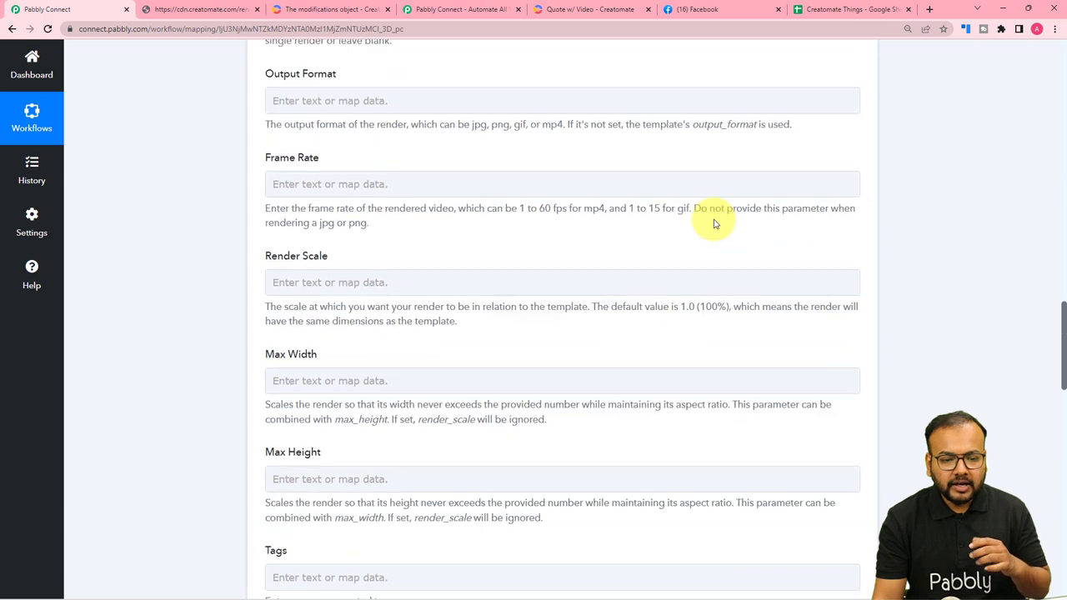
{"action": "scroll", "coordinate": [713, 224], "scroll_direction": "up", "scroll_amount": 6}
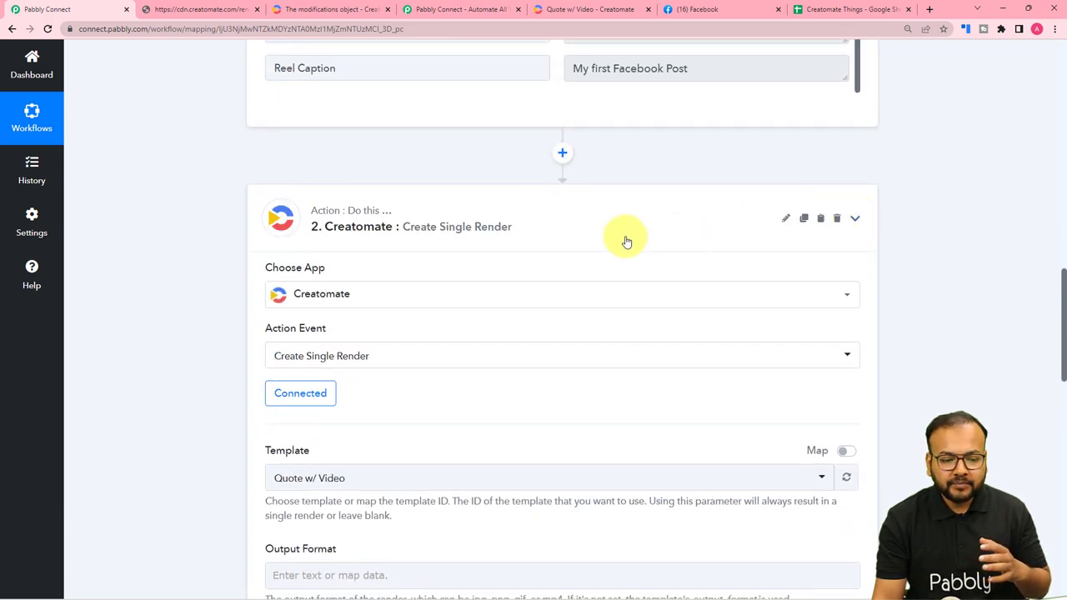
{"action": "left_click", "coordinate": [626, 241]}
Insert a Delay by Pabbly action between the Creatomate Create Single Render and Facebook Pages Create Page Video actions.
{"action": "scroll", "coordinate": [547, 286], "scroll_direction": "down", "scroll_amount": 1}
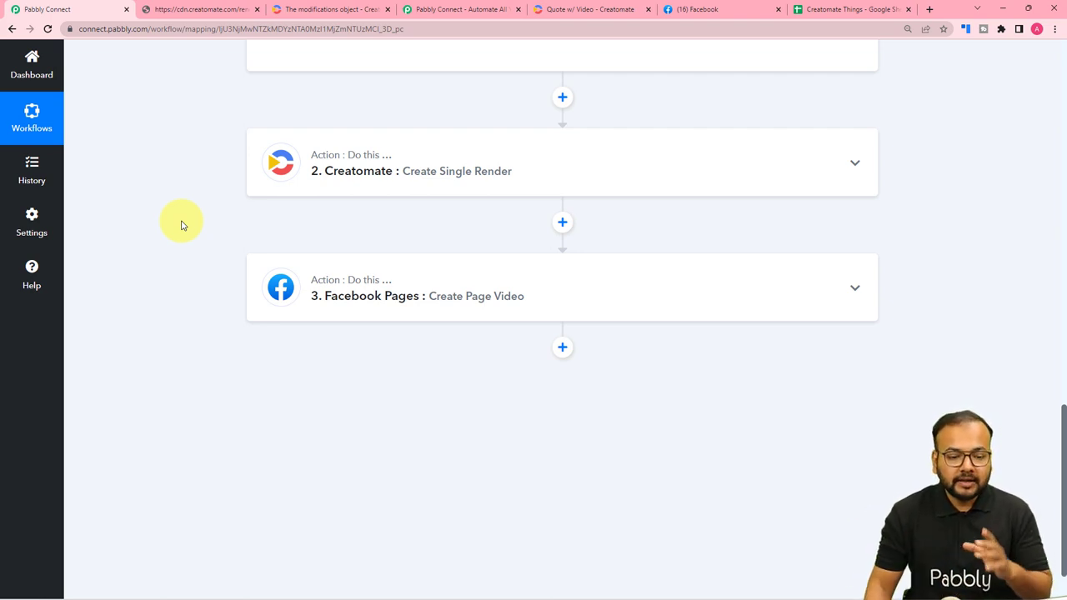
{"action": "left_click", "coordinate": [562, 223]}
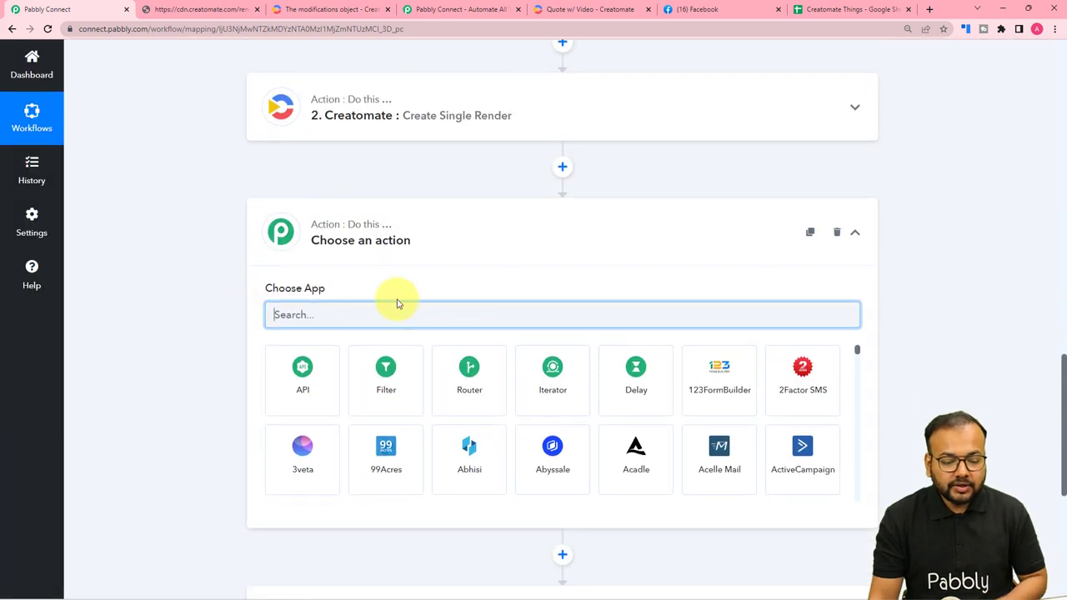
{"action": "left_click", "coordinate": [644, 396]}
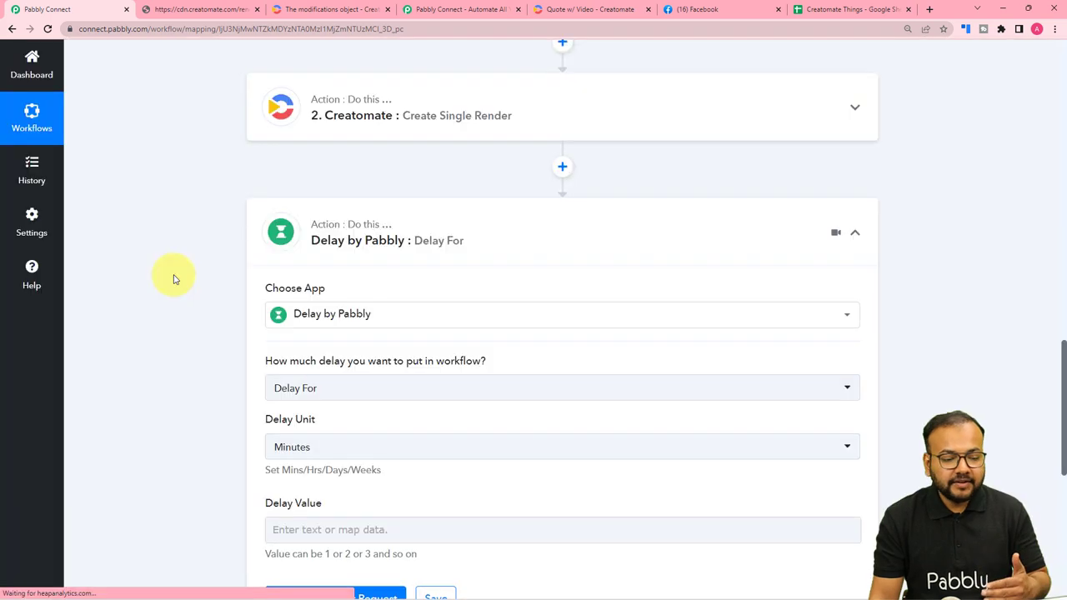
{"action": "scroll", "coordinate": [173, 280], "scroll_direction": "down", "scroll_amount": 2}
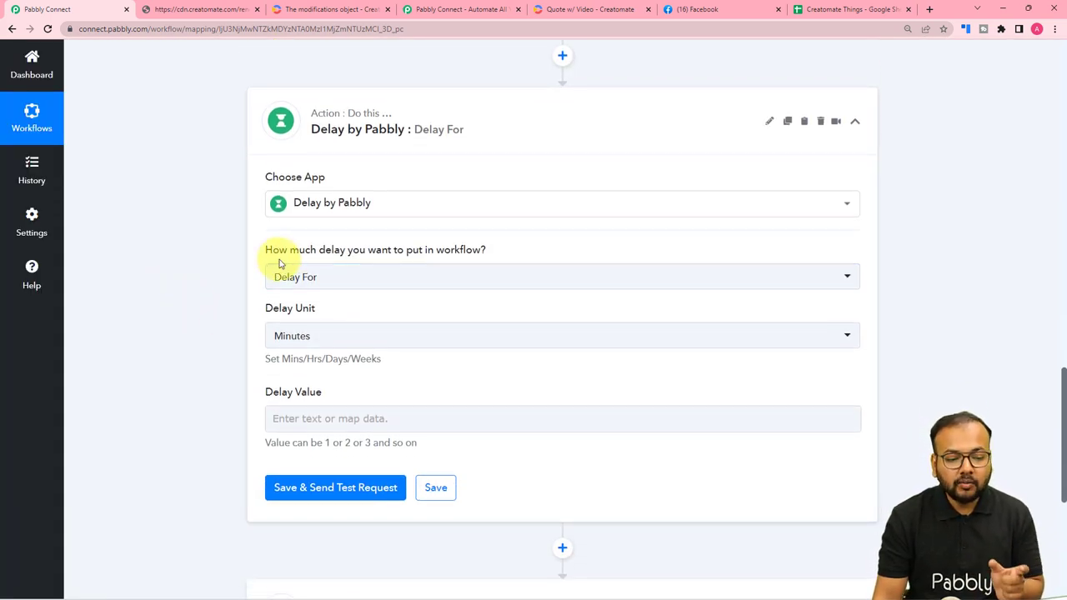
Choose Delay For as the delay type and Minutes as the delay unit.
{"action": "mouse_move", "coordinate": [344, 259]}
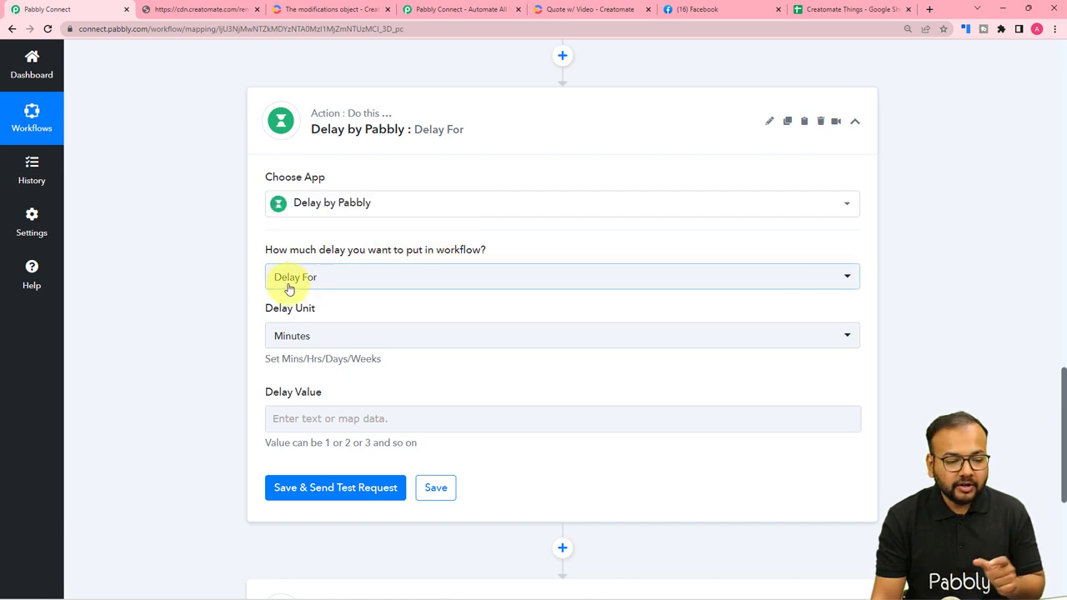
{"action": "left_click", "coordinate": [322, 283]}
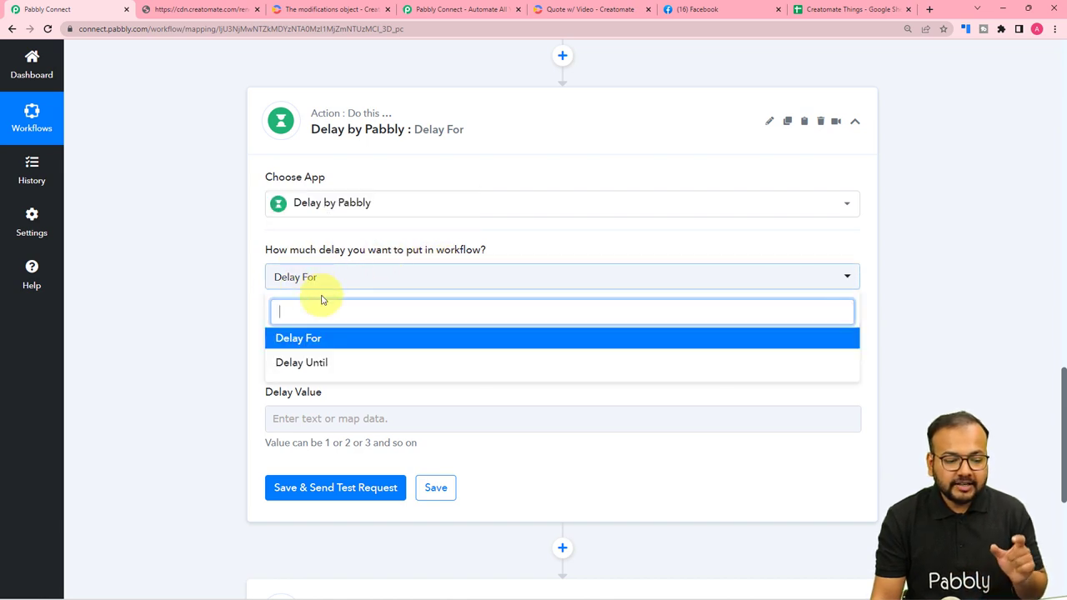
{"action": "left_click", "coordinate": [312, 340]}
{"action": "scroll", "coordinate": [267, 333], "scroll_direction": "down", "scroll_amount": 2}
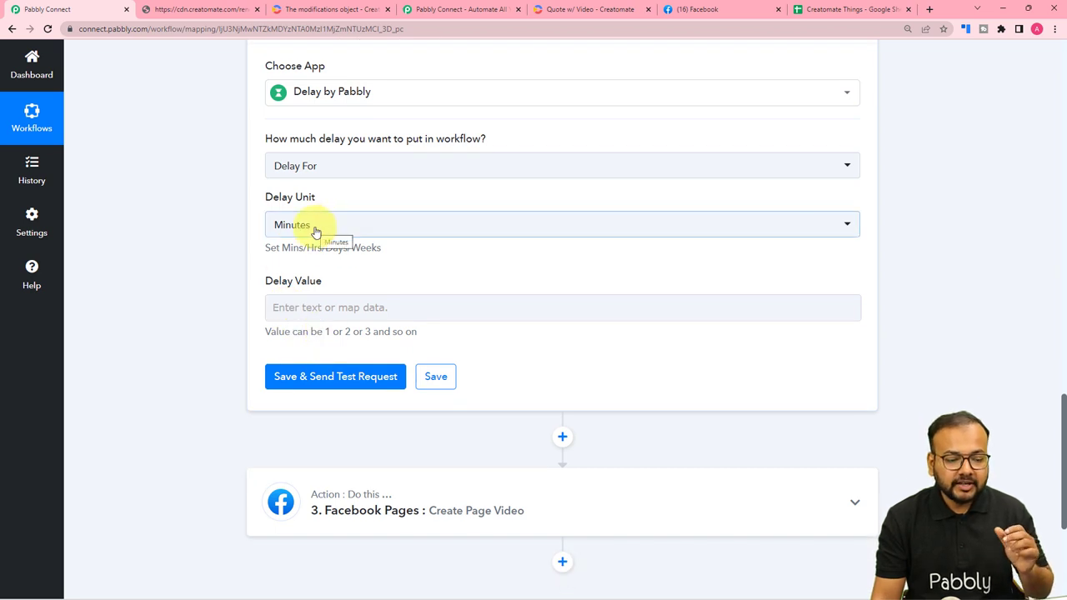
{"action": "left_click", "coordinate": [315, 233]}
{"action": "left_click", "coordinate": [305, 294]}
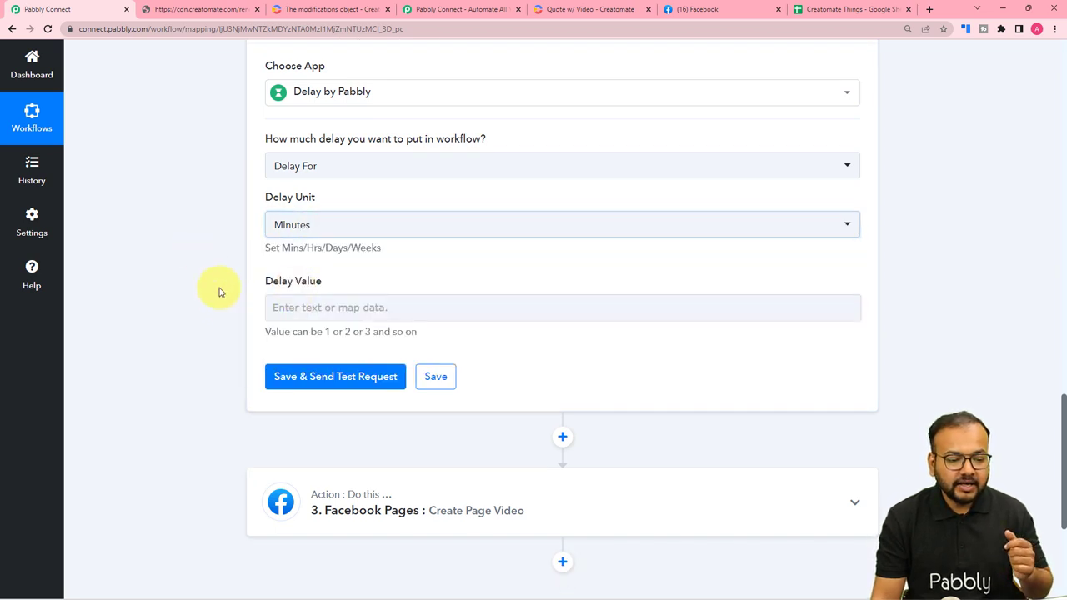
Set the Delay Value to 4, save the delay action with a test request, and review its response.
{"action": "left_click", "coordinate": [299, 307]}
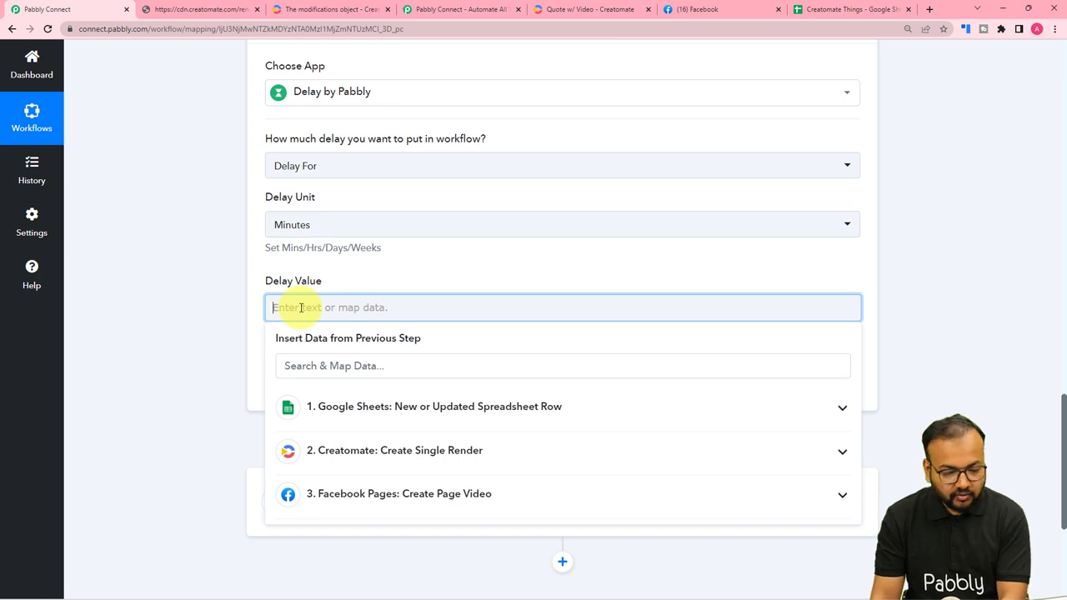
{"action": "type", "text": "4"}
{"action": "left_click", "coordinate": [321, 261]}
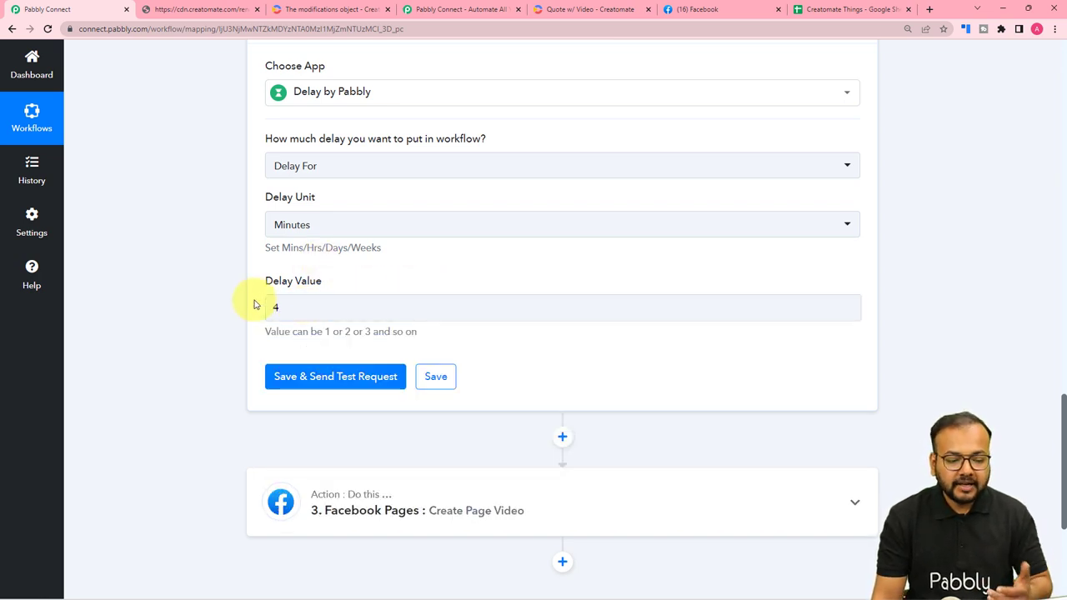
{"action": "left_click", "coordinate": [254, 273]}
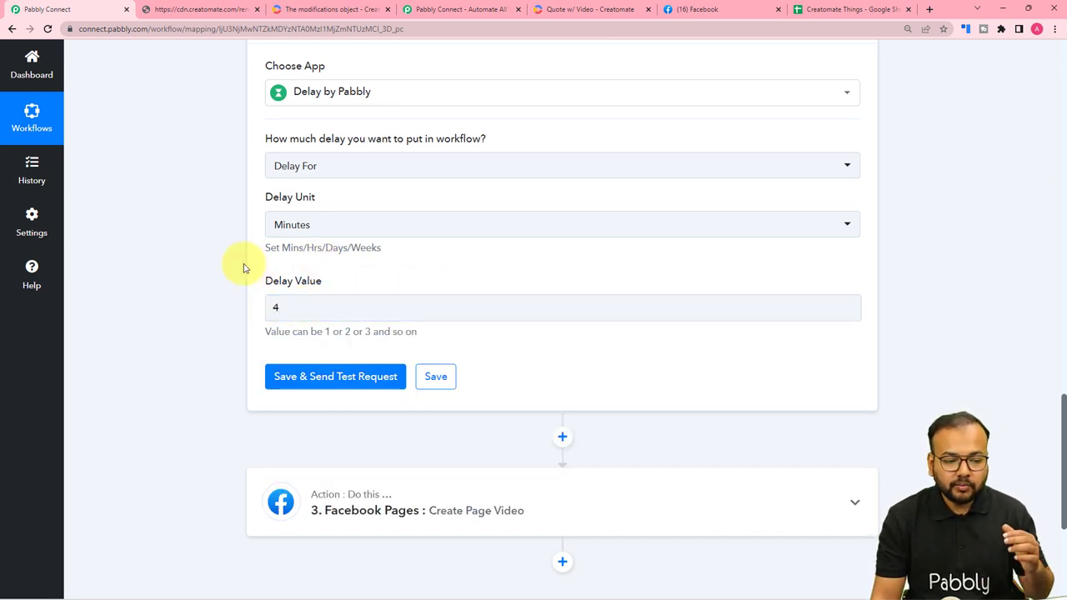
{"action": "left_click", "coordinate": [284, 377]}
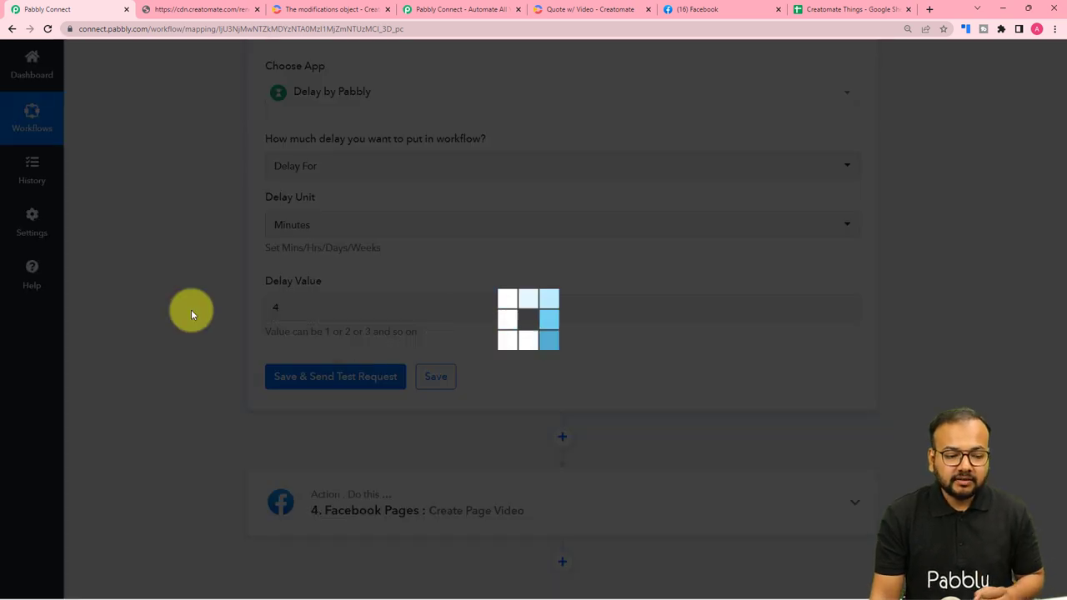
{"action": "scroll", "coordinate": [193, 313], "scroll_direction": "down", "scroll_amount": 4}
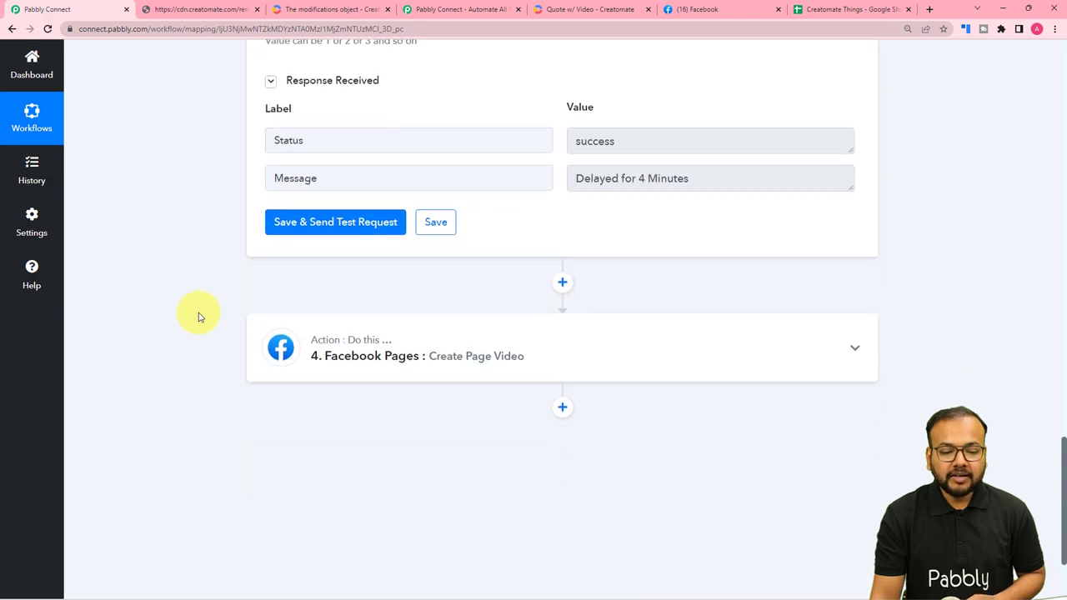
{"action": "scroll", "coordinate": [611, 224], "scroll_direction": "up", "scroll_amount": 1}
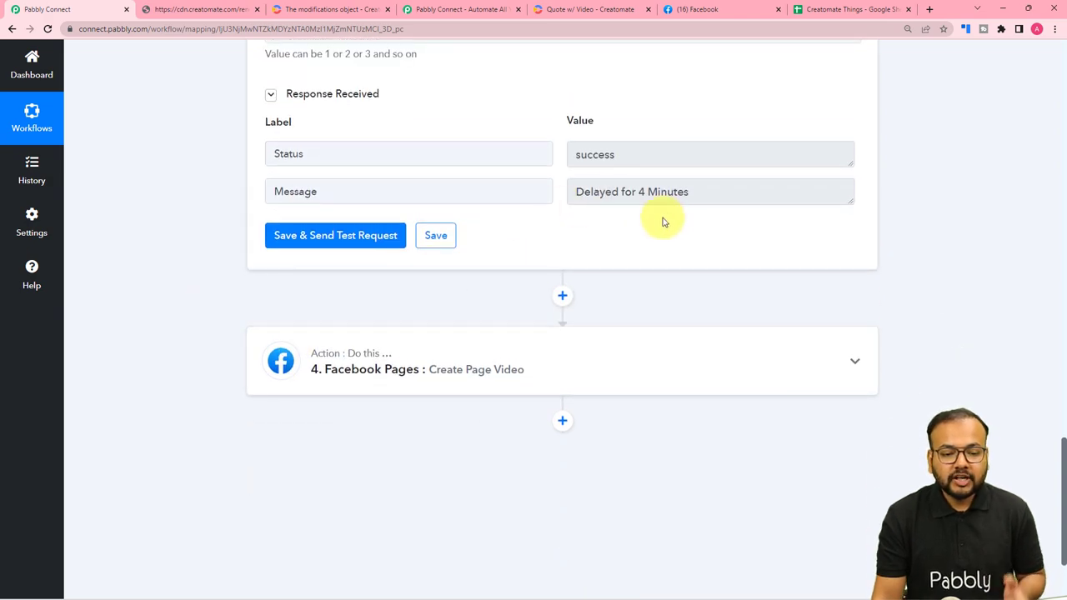
Review the Creatomate Things spreadsheet in Google Sheets and the order of the workflow steps in Pabbly Connect.
{"action": "scroll", "coordinate": [698, 231], "scroll_direction": "up", "scroll_amount": 8}
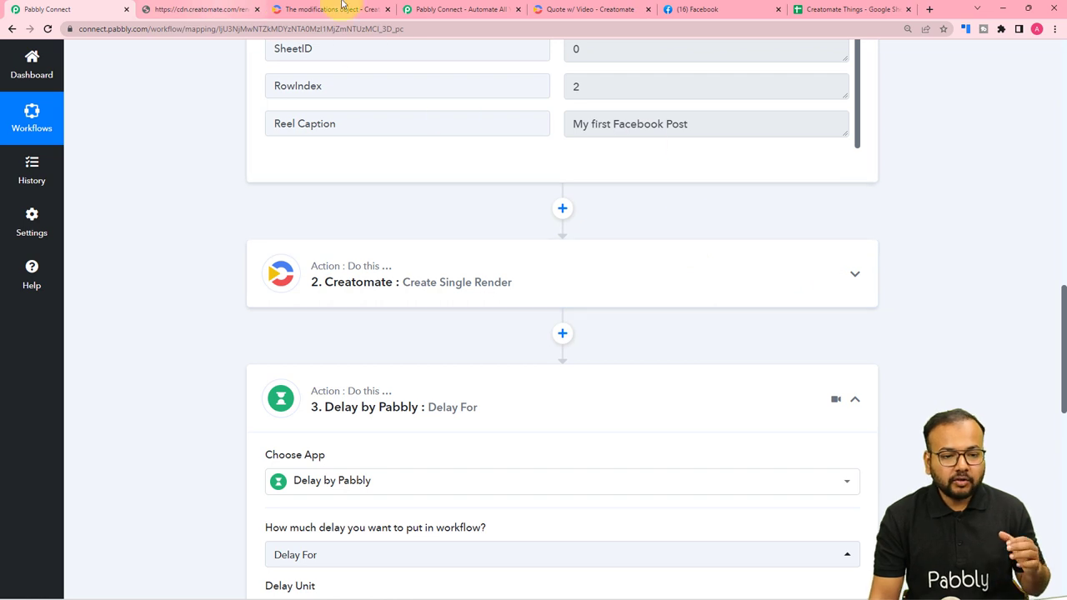
{"action": "left_click", "coordinate": [830, 9]}
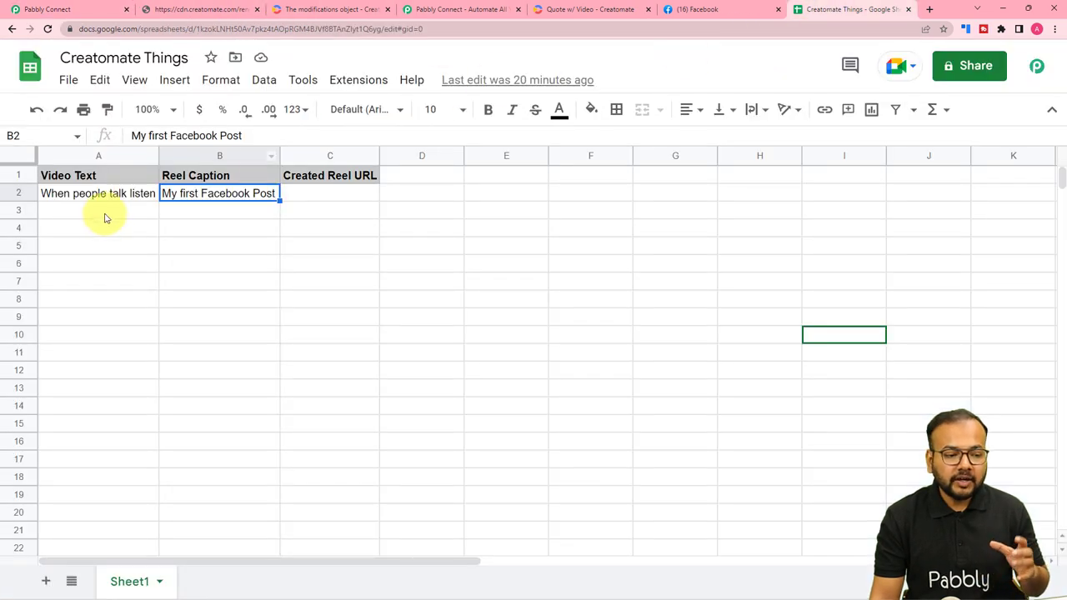
{"action": "left_click", "coordinate": [81, 10]}
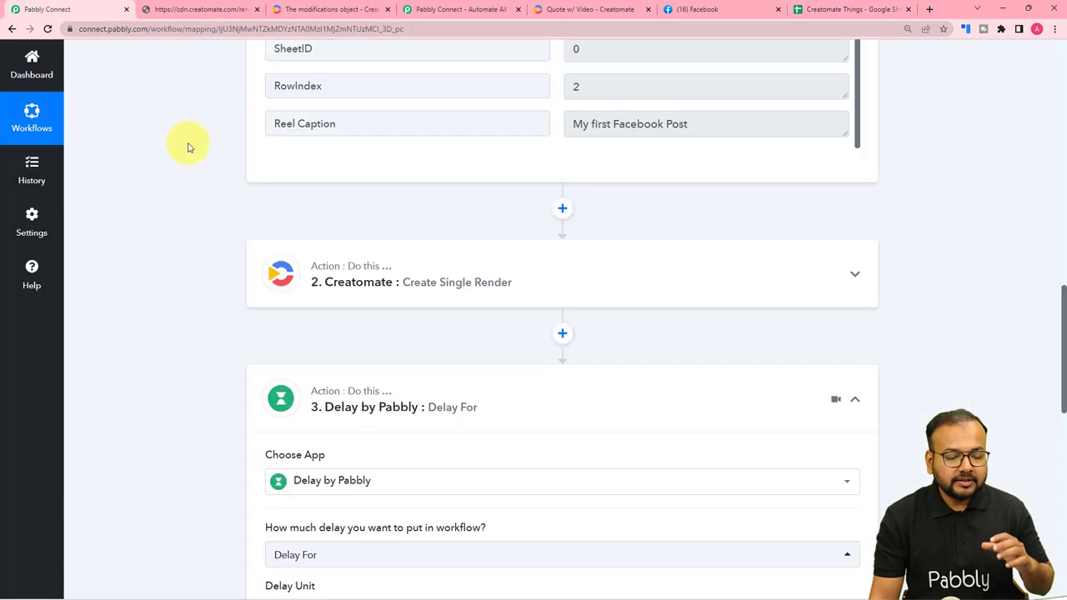
{"action": "scroll", "coordinate": [240, 210], "scroll_direction": "up", "scroll_amount": 2}
{"action": "scroll", "coordinate": [239, 210], "scroll_direction": "down", "scroll_amount": 3}
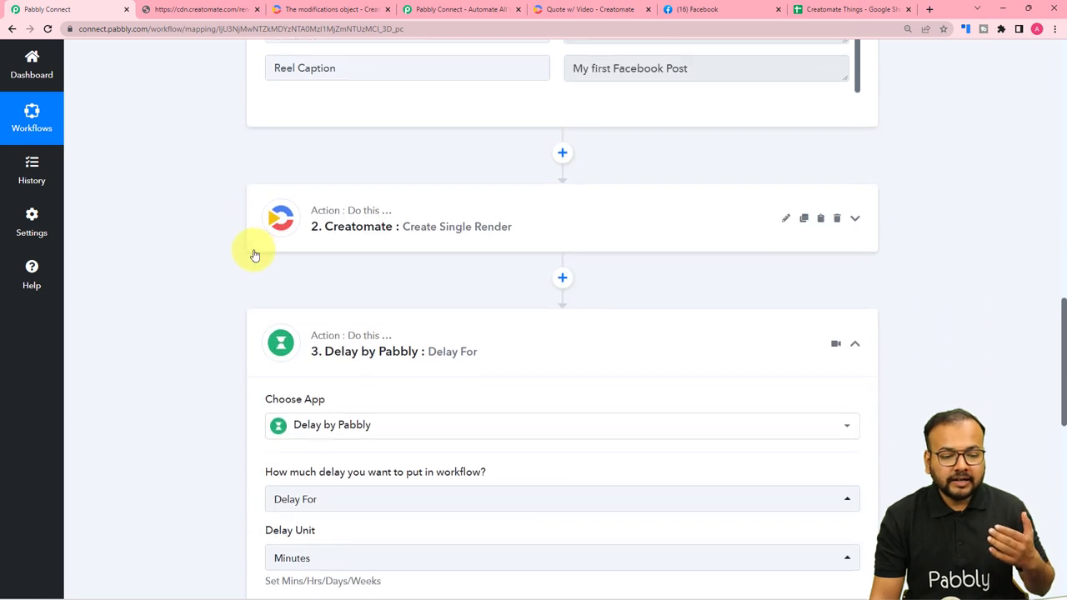
{"action": "scroll", "coordinate": [308, 275], "scroll_direction": "down", "scroll_amount": 1}
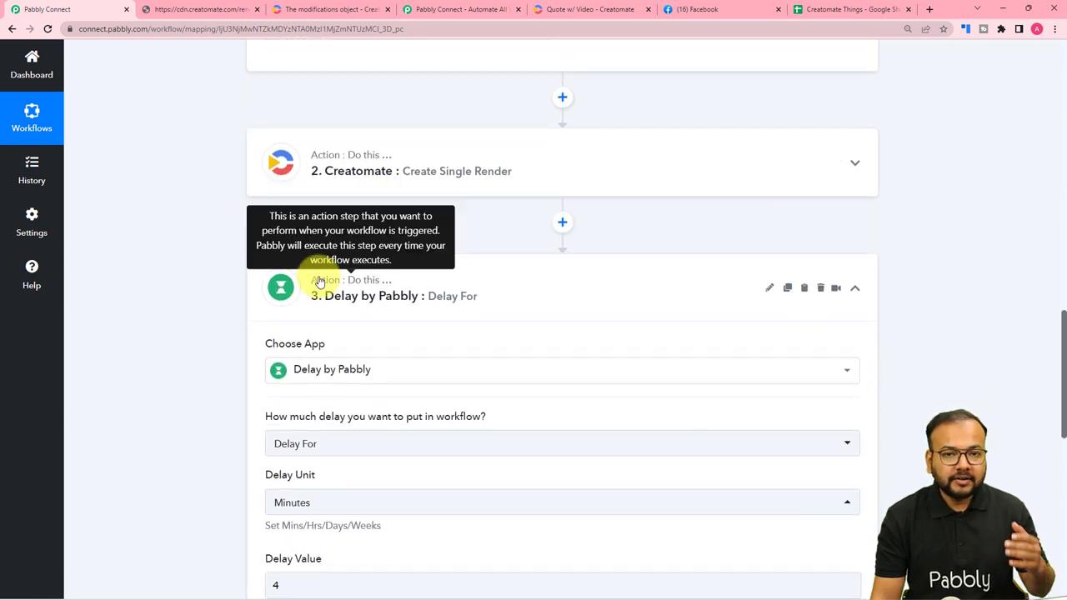
Add a Google Sheets action after the Facebook Pages Create Page Video step.
{"action": "scroll", "coordinate": [310, 304], "scroll_direction": "down", "scroll_amount": 3}
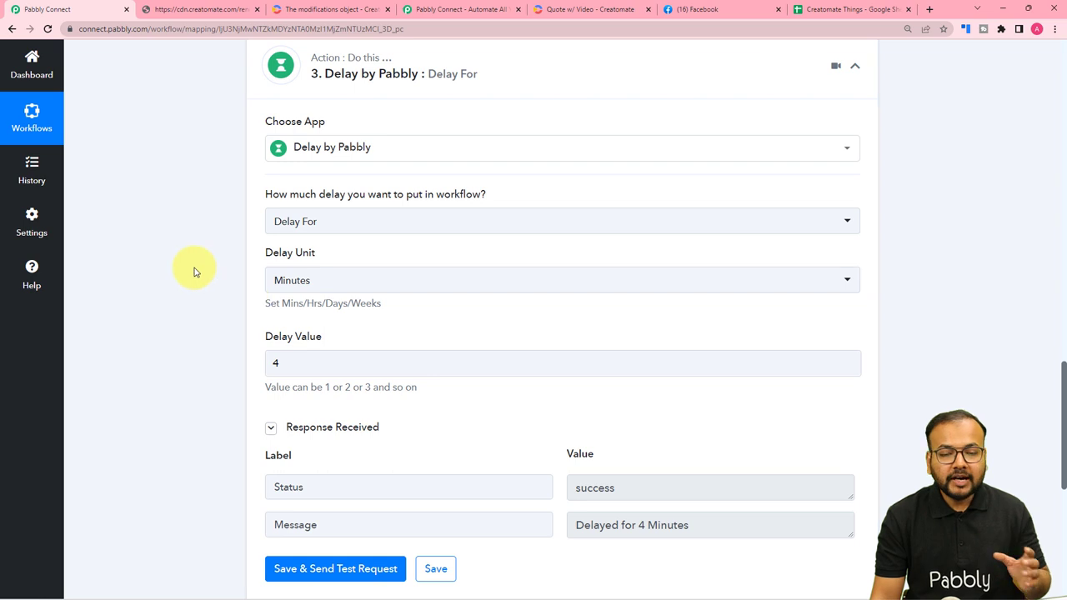
{"action": "scroll", "coordinate": [194, 272], "scroll_direction": "down", "scroll_amount": 5}
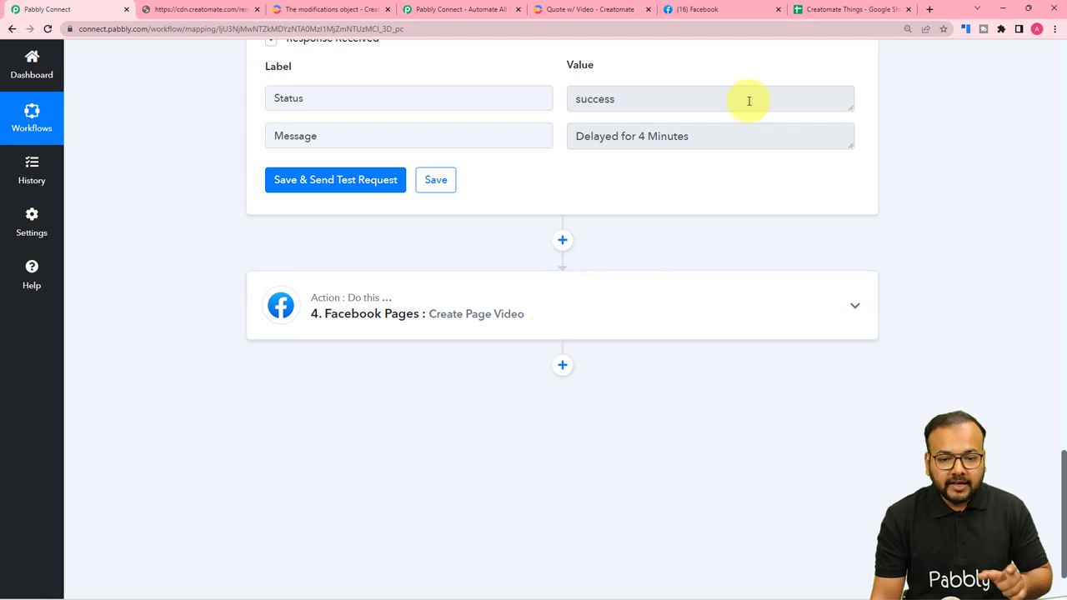
{"action": "left_click", "coordinate": [819, 12]}
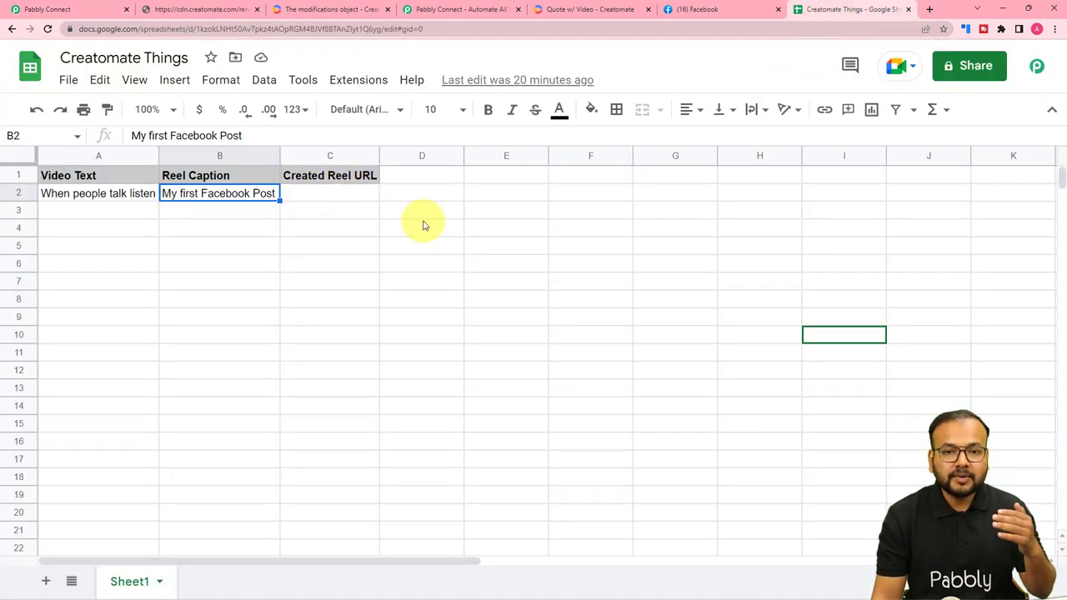
{"action": "left_click", "coordinate": [75, 10]}
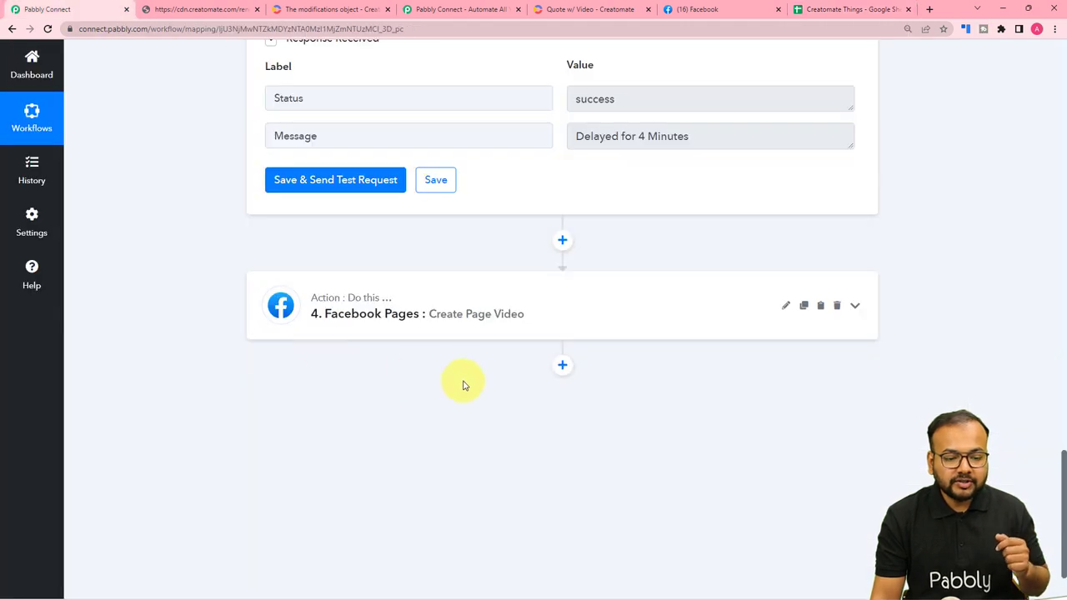
{"action": "scroll", "coordinate": [499, 350], "scroll_direction": "down", "scroll_amount": 2}
{"action": "left_click", "coordinate": [561, 277]}
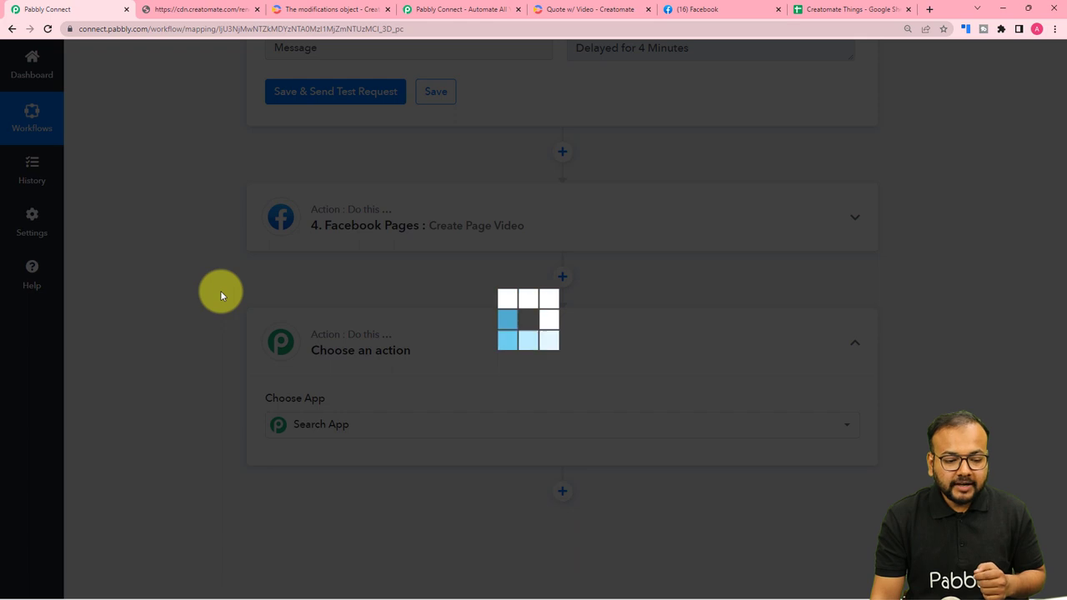
{"action": "type", "text": "goo"}
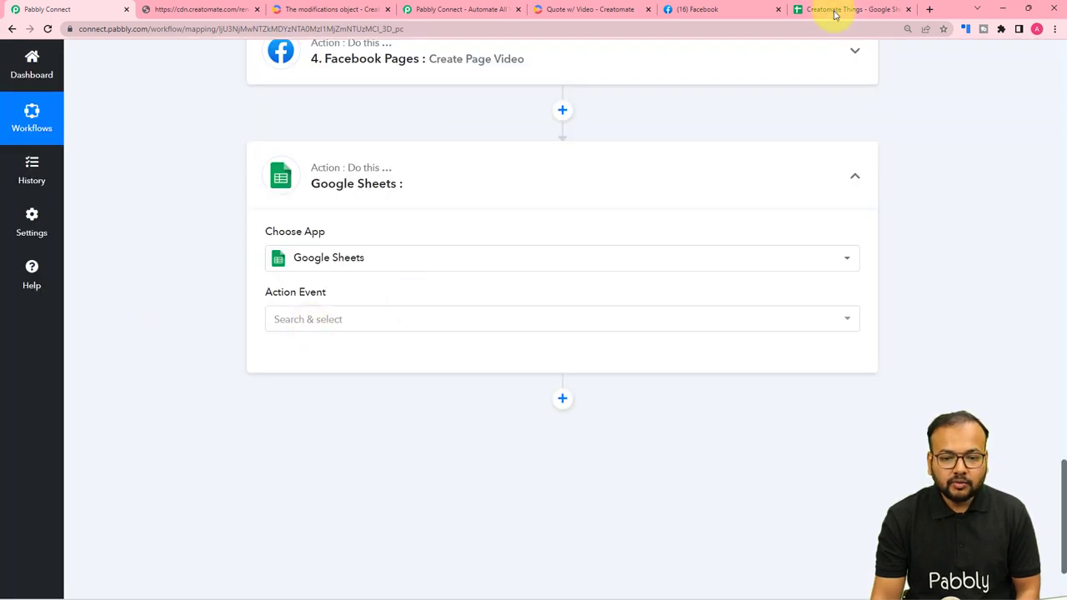
Choose Update Cell Value as the action event for the Google Sheets step.
{"action": "left_click", "coordinate": [834, 11]}
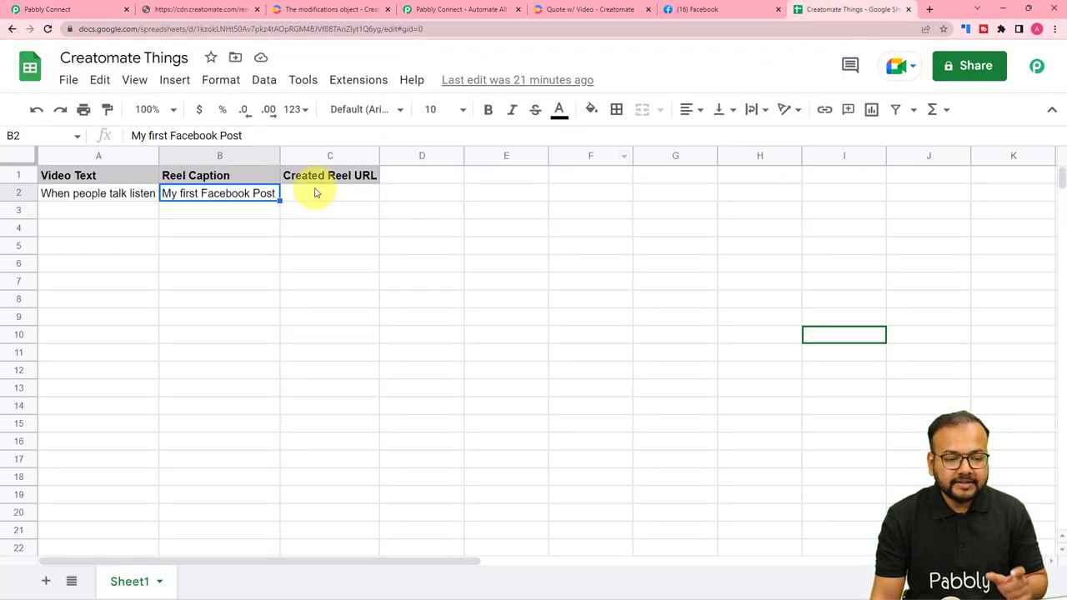
{"action": "left_click", "coordinate": [78, 10]}
{"action": "left_click", "coordinate": [321, 319]}
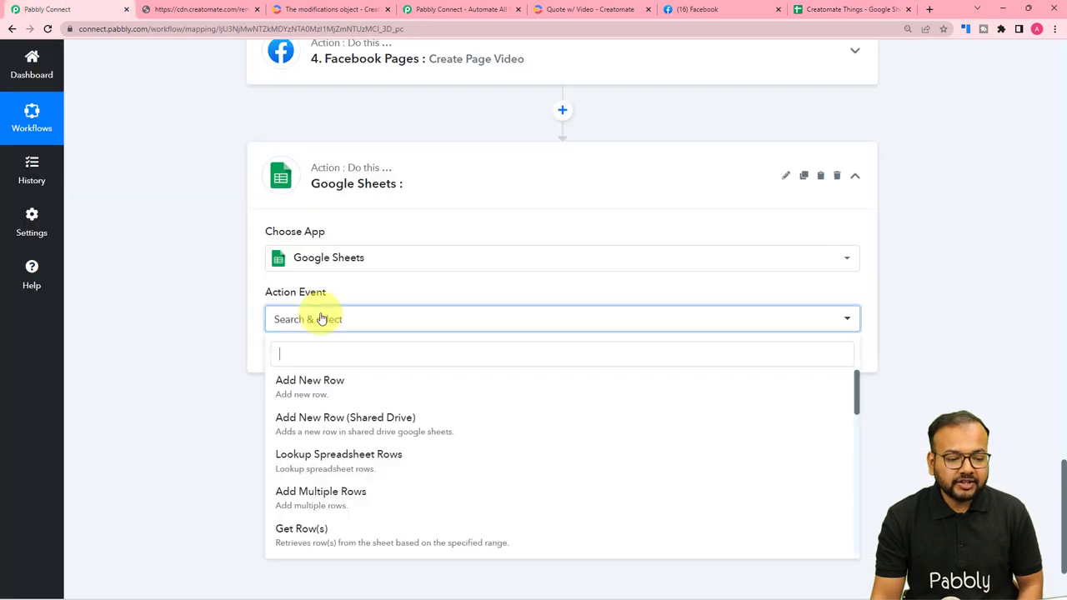
{"action": "scroll", "coordinate": [345, 433], "scroll_direction": "down", "scroll_amount": 3}
{"action": "scroll", "coordinate": [359, 500], "scroll_direction": "down", "scroll_amount": 2}
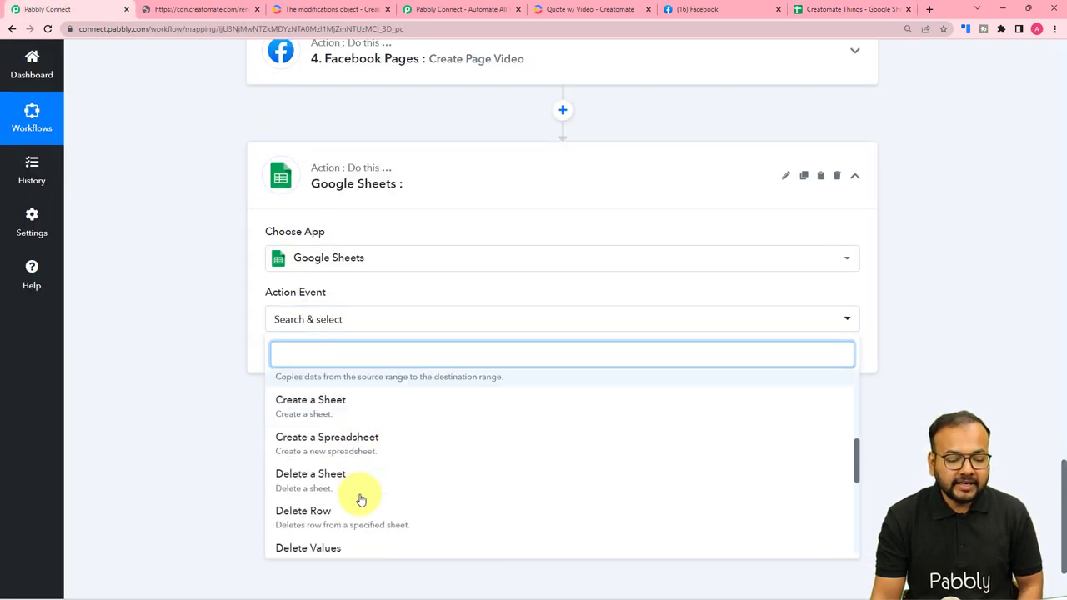
{"action": "scroll", "coordinate": [360, 498], "scroll_direction": "down", "scroll_amount": 3}
{"action": "scroll", "coordinate": [367, 500], "scroll_direction": "down", "scroll_amount": 1}
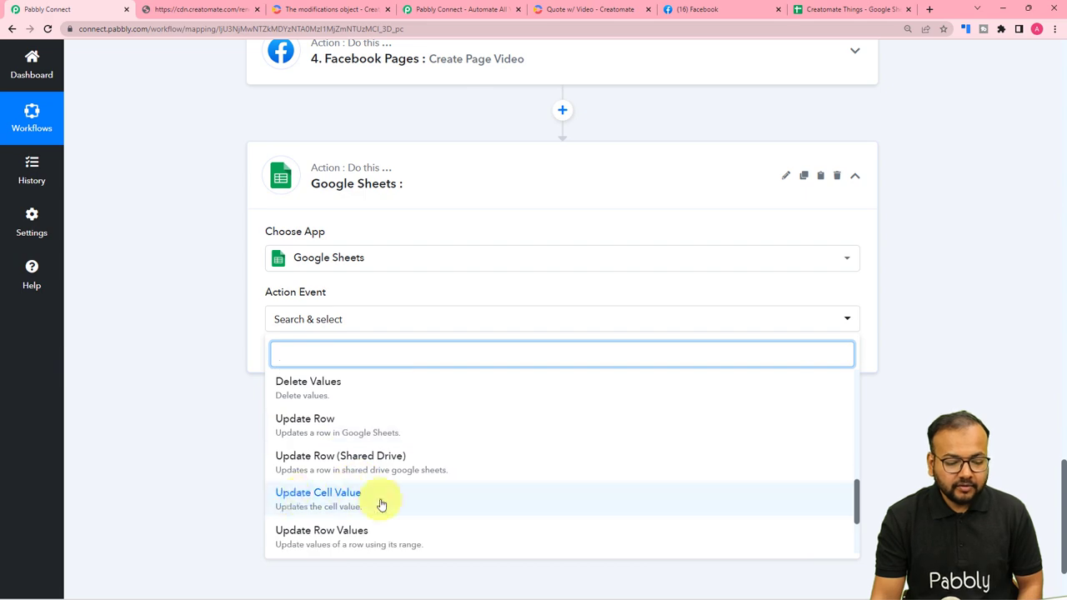
{"action": "left_click", "coordinate": [270, 495]}
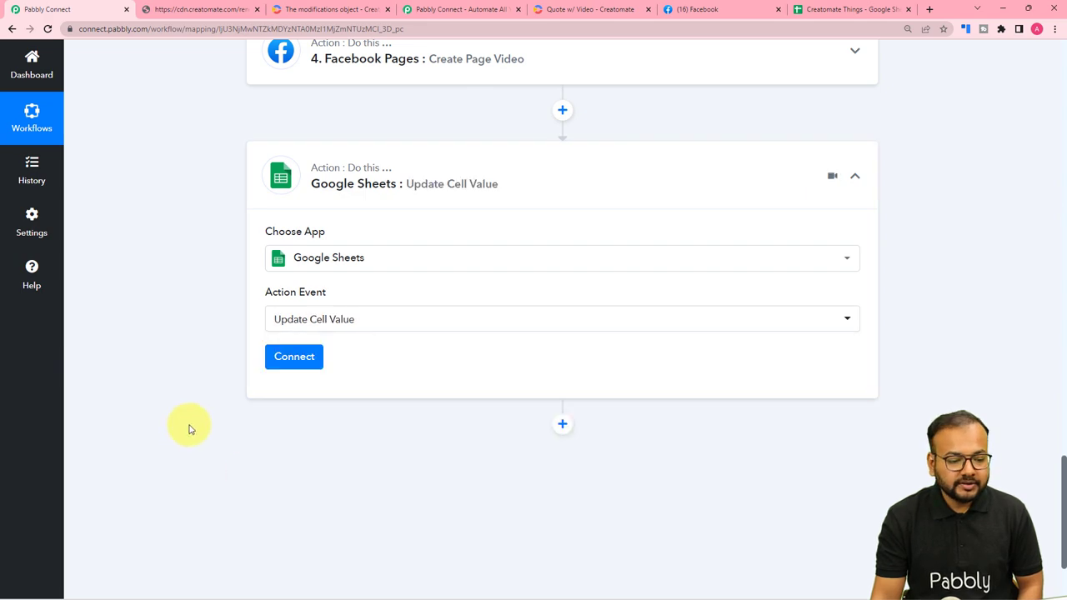
Connect the Update Cell Value action through the existing connection Google Sheets #808 and save it.
{"action": "left_click", "coordinate": [293, 359]}
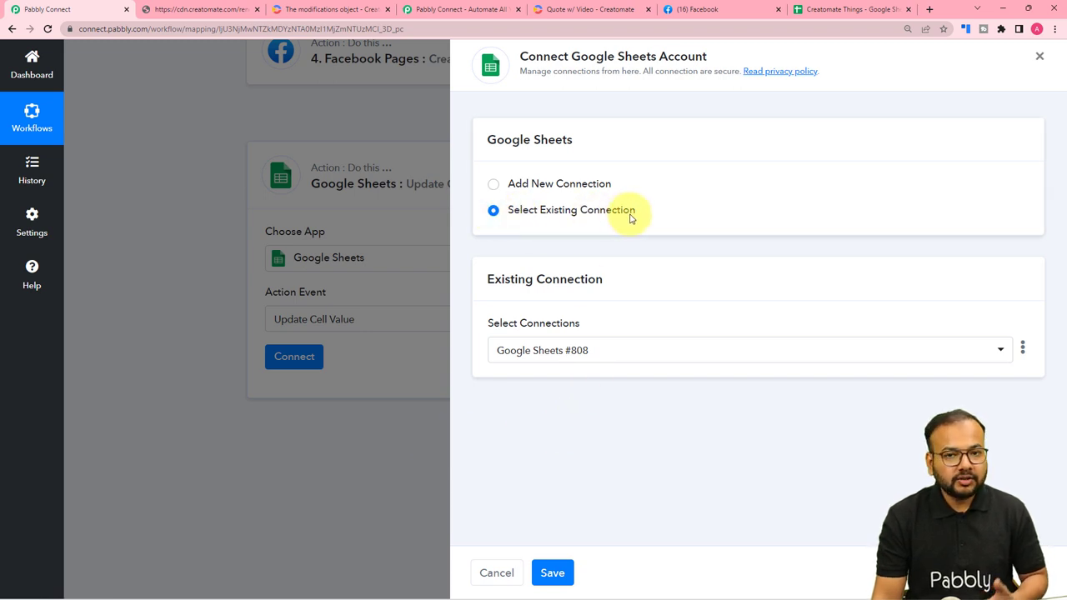
{"action": "left_click", "coordinate": [495, 190]}
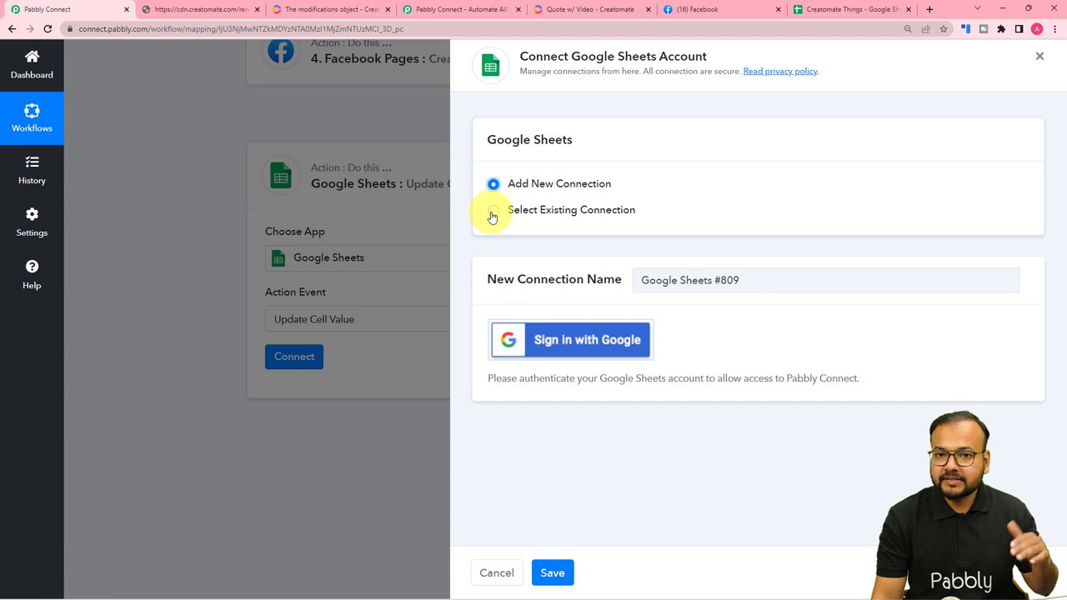
{"action": "left_click", "coordinate": [542, 218]}
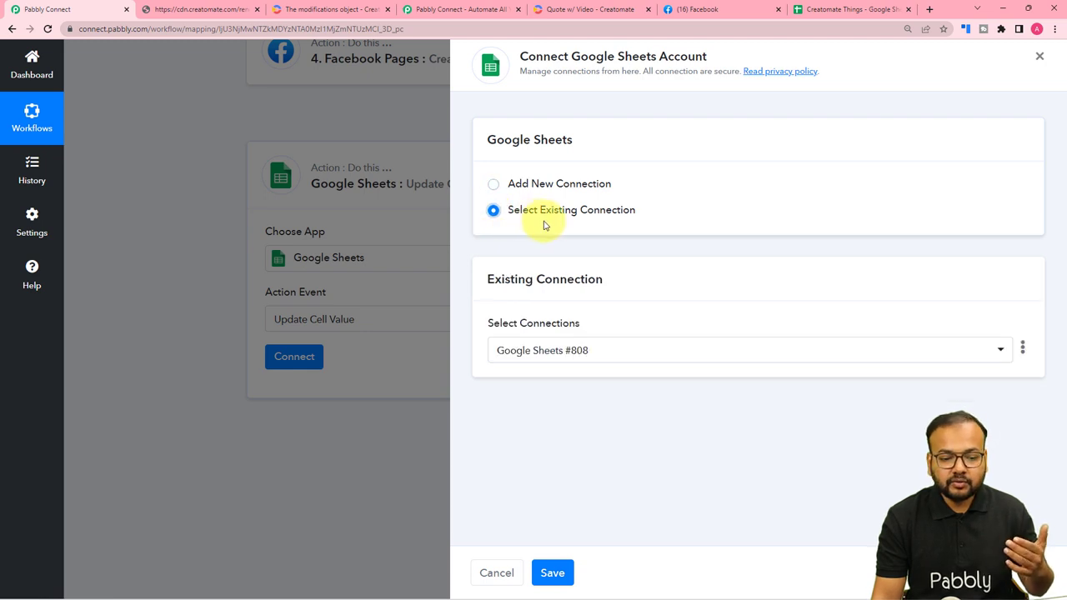
{"action": "left_click", "coordinate": [578, 350]}
{"action": "left_click", "coordinate": [578, 337]}
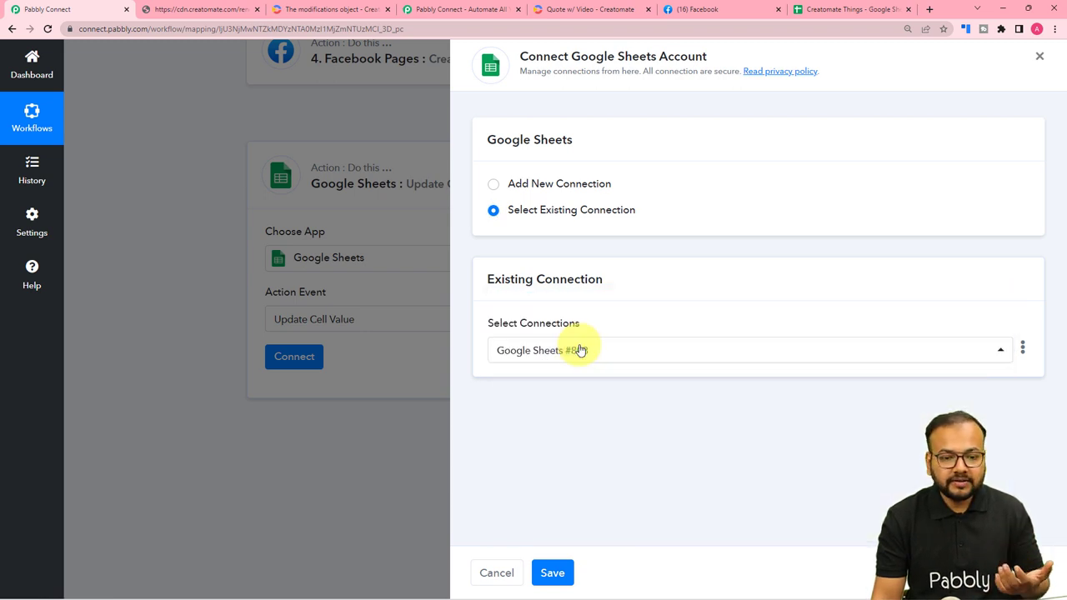
{"action": "left_click", "coordinate": [554, 572]}
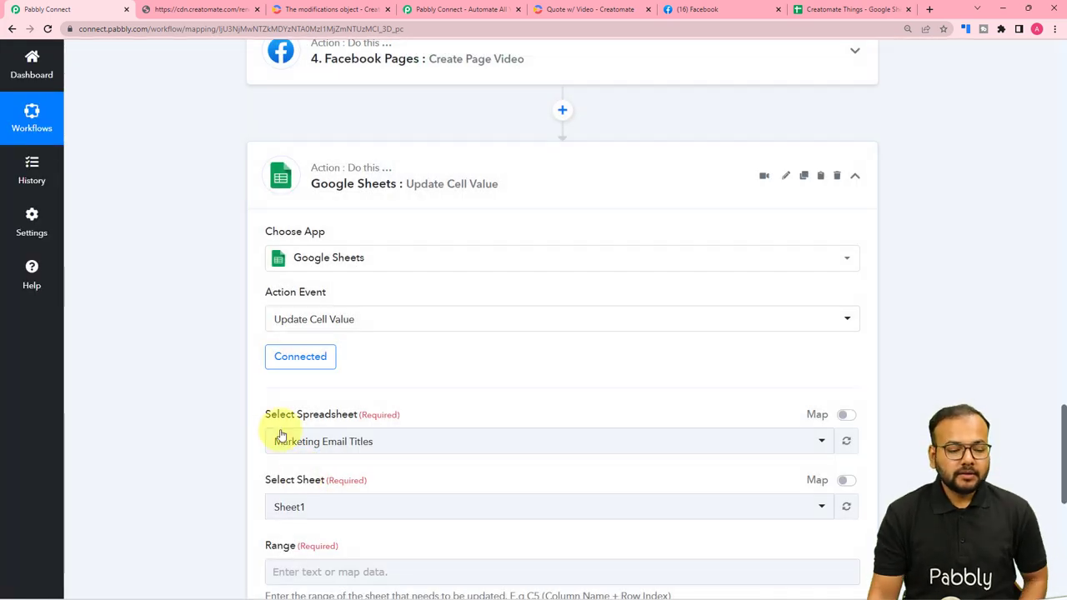
Select the Creatomate Things spreadsheet for the cell update and check its Sheet1 selection against the spreadsheet.
{"action": "scroll", "coordinate": [215, 406], "scroll_direction": "down", "scroll_amount": 3}
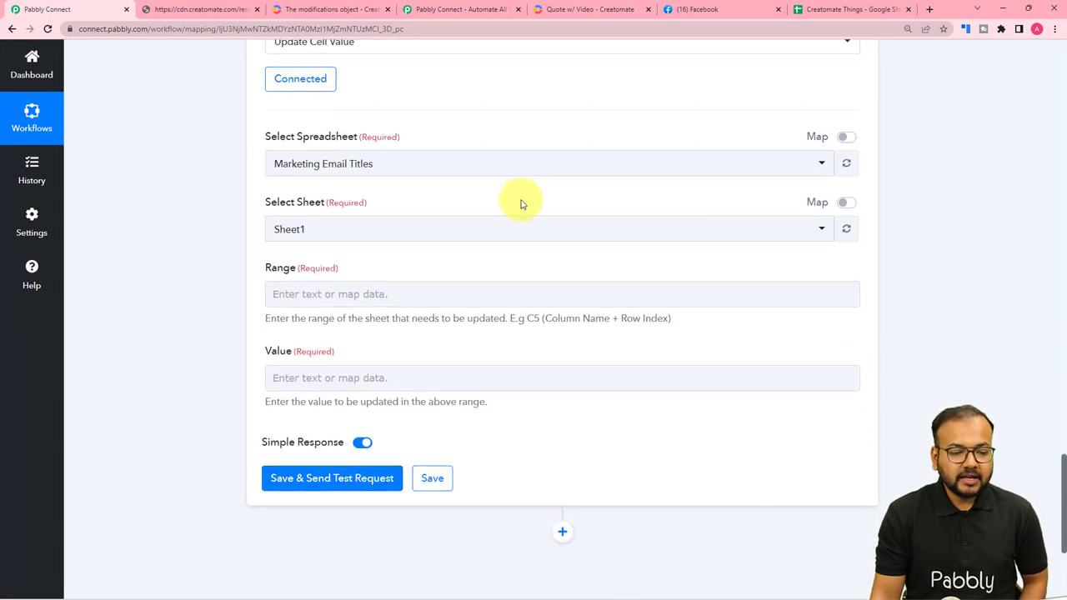
{"action": "left_click", "coordinate": [814, 7]}
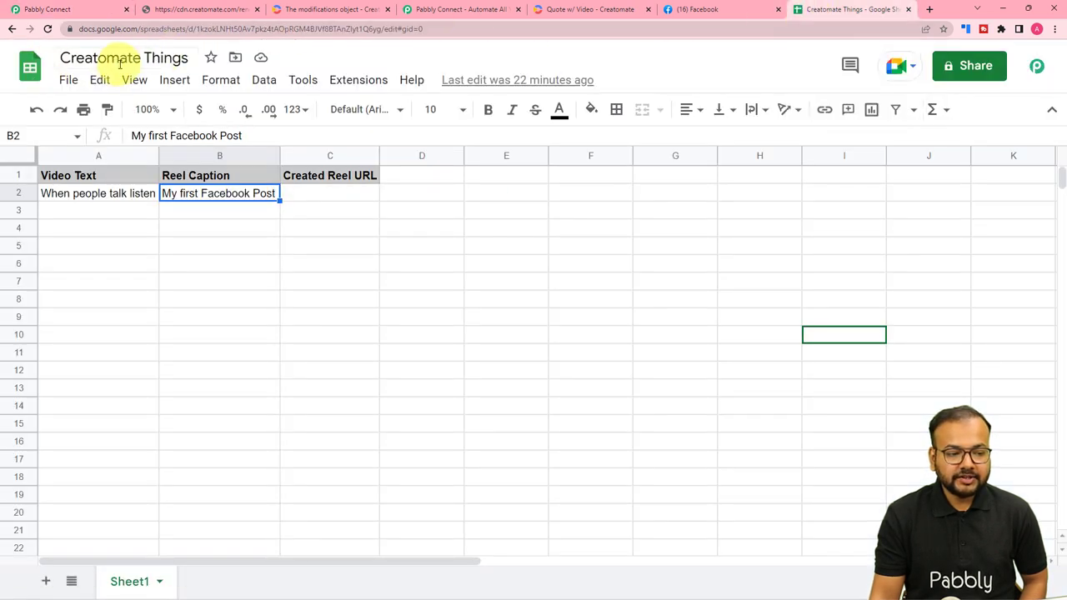
{"action": "left_click", "coordinate": [50, 9]}
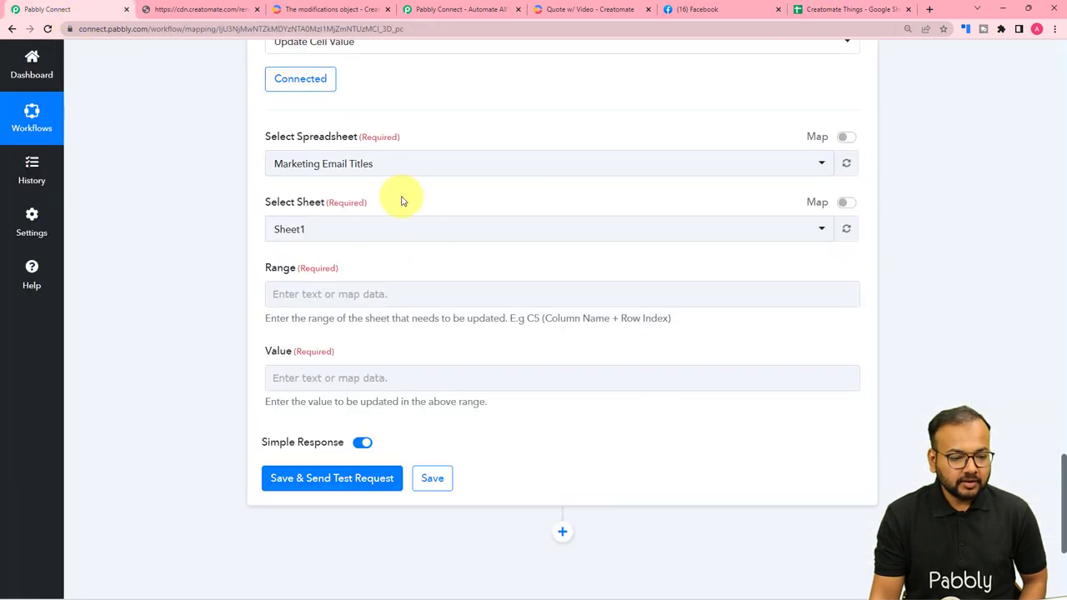
{"action": "left_click", "coordinate": [386, 166]}
{"action": "left_click", "coordinate": [424, 271]}
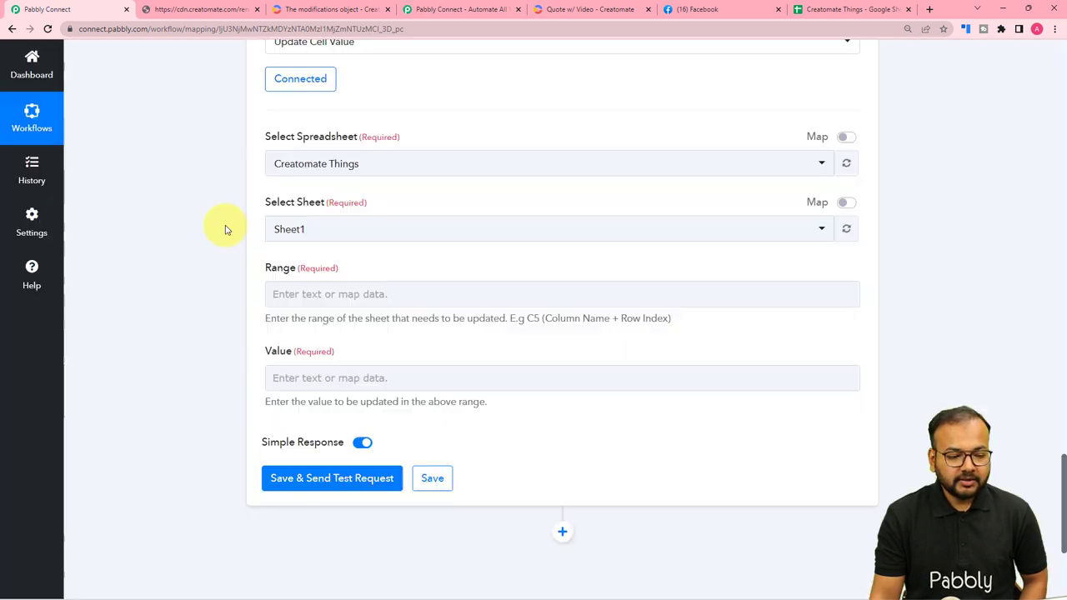
{"action": "left_click", "coordinate": [288, 233]}
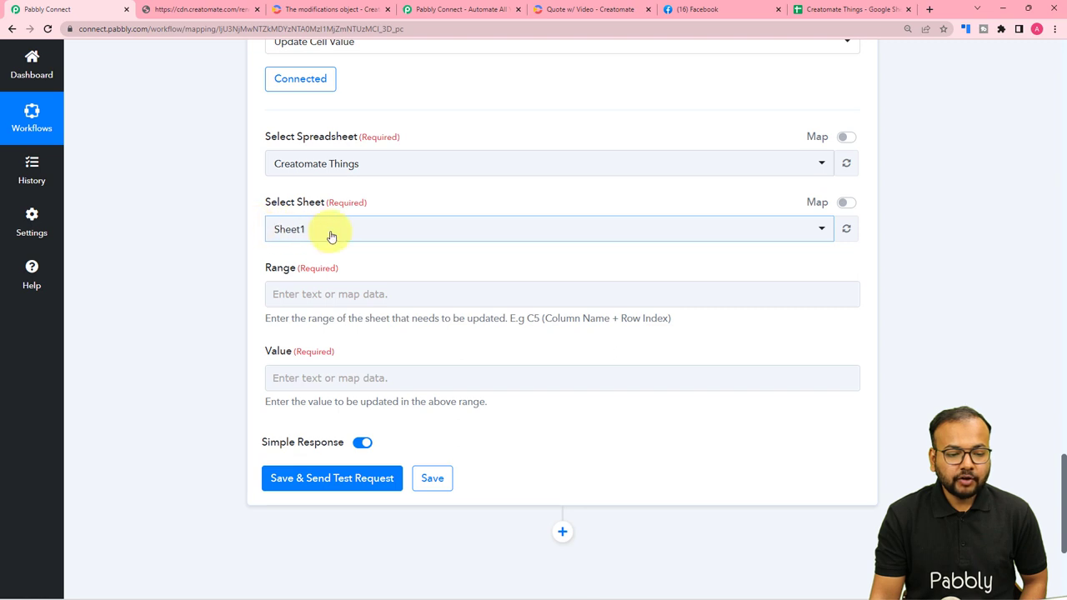
{"action": "left_click", "coordinate": [850, 9]}
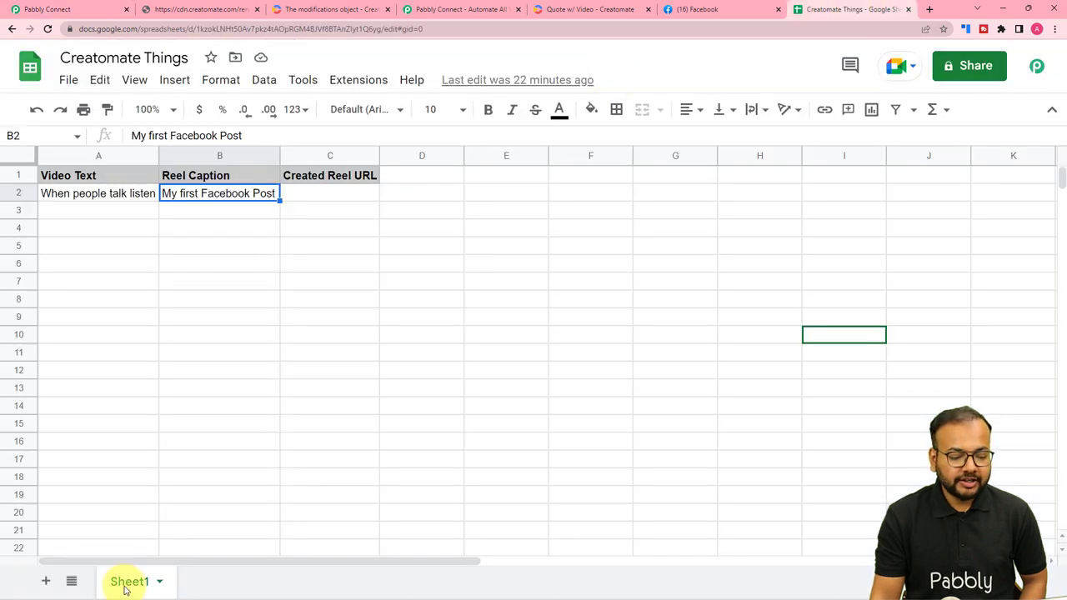
{"action": "left_click", "coordinate": [46, 10]}
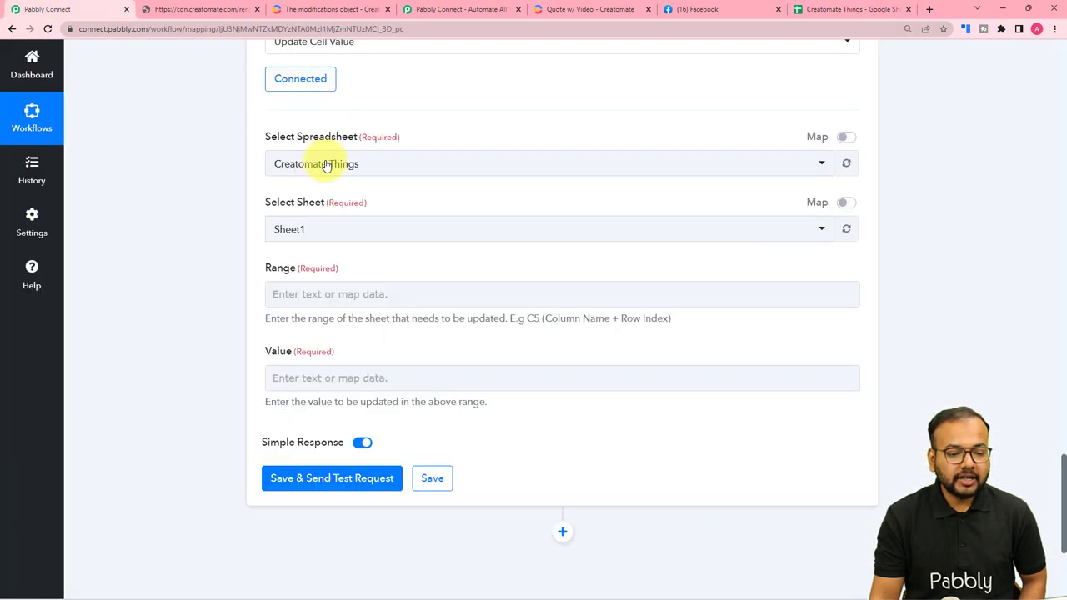
Check the Created Reel URL cell in the spreadsheet and enter its column letter C as the Range.
{"action": "left_click", "coordinate": [314, 305]}
{"action": "left_click", "coordinate": [343, 320]}
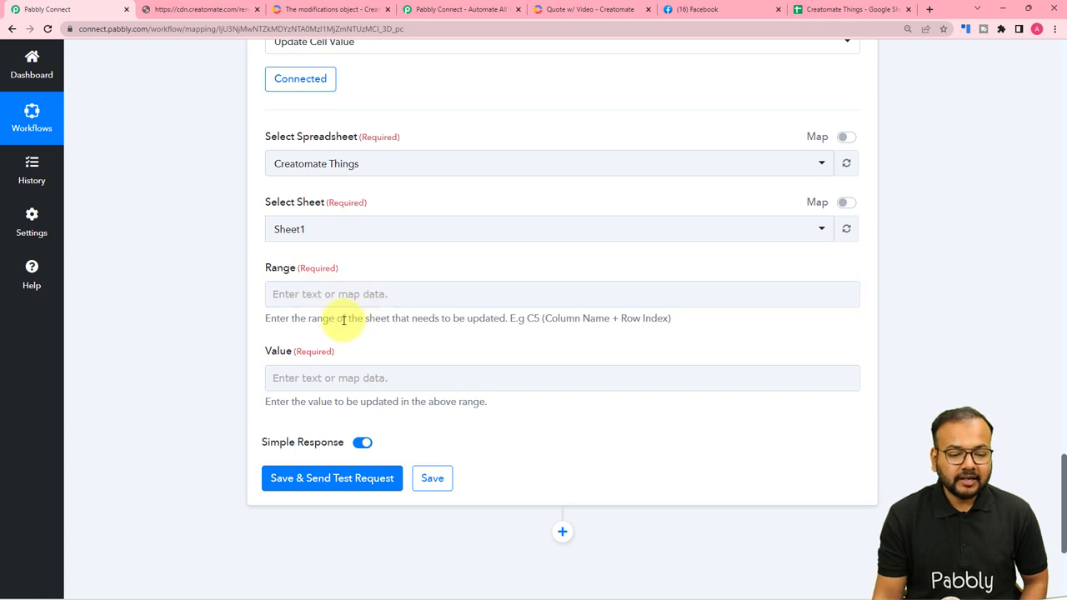
{"action": "scroll", "coordinate": [333, 314], "scroll_direction": "down", "scroll_amount": 1}
{"action": "left_click", "coordinate": [359, 247]}
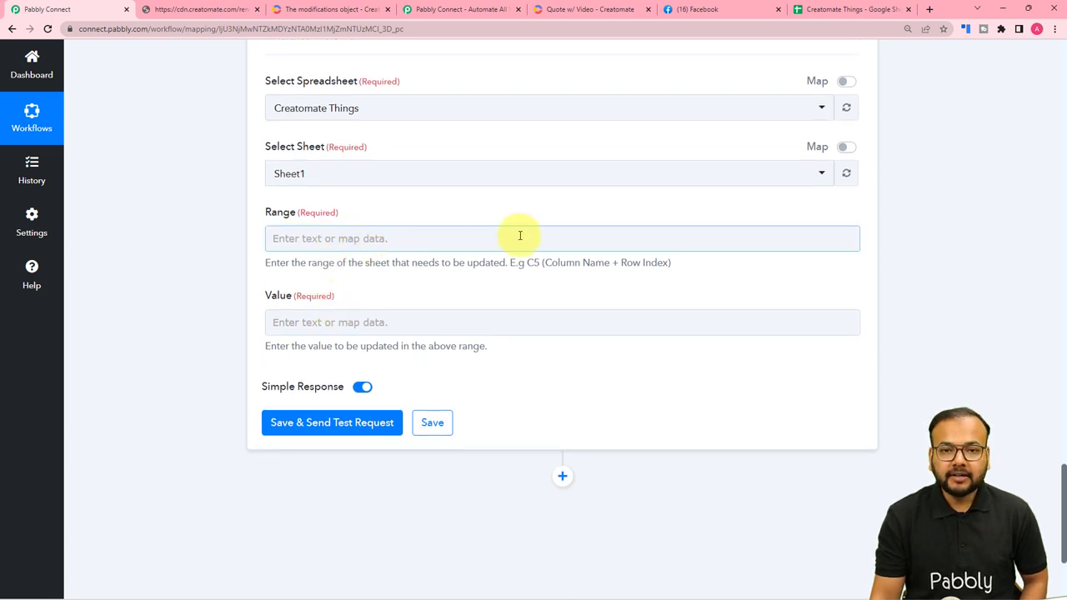
{"action": "left_click", "coordinate": [814, 9]}
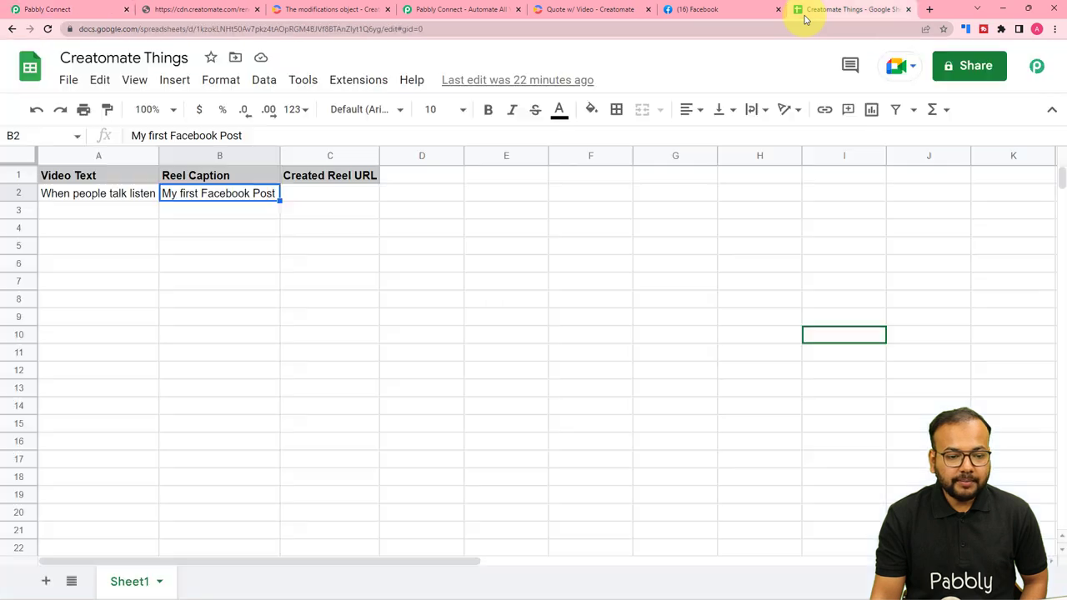
{"action": "left_click", "coordinate": [326, 197]}
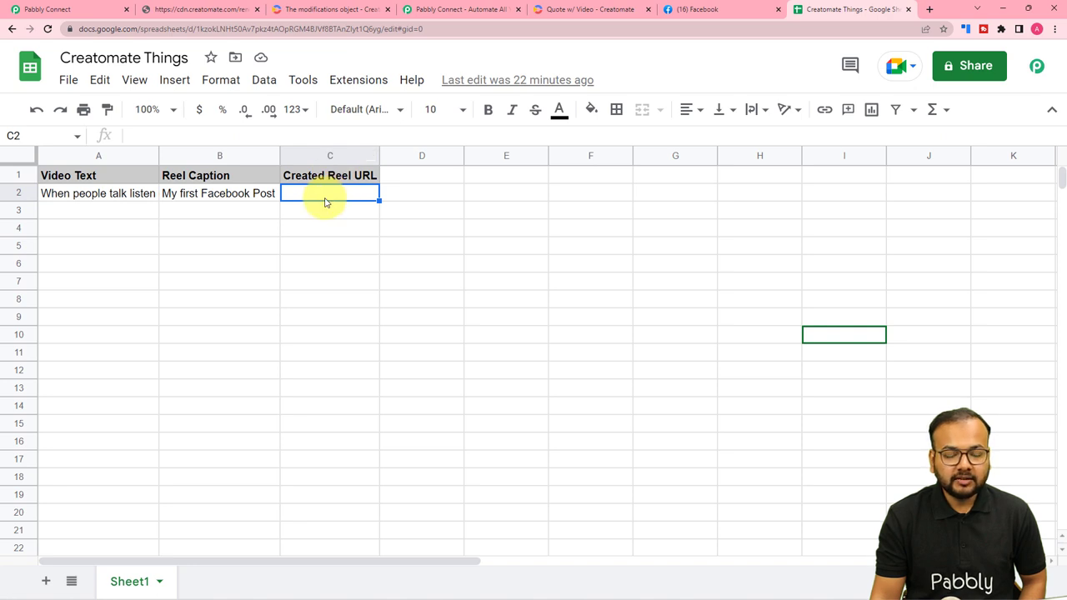
{"action": "left_click", "coordinate": [93, 15]}
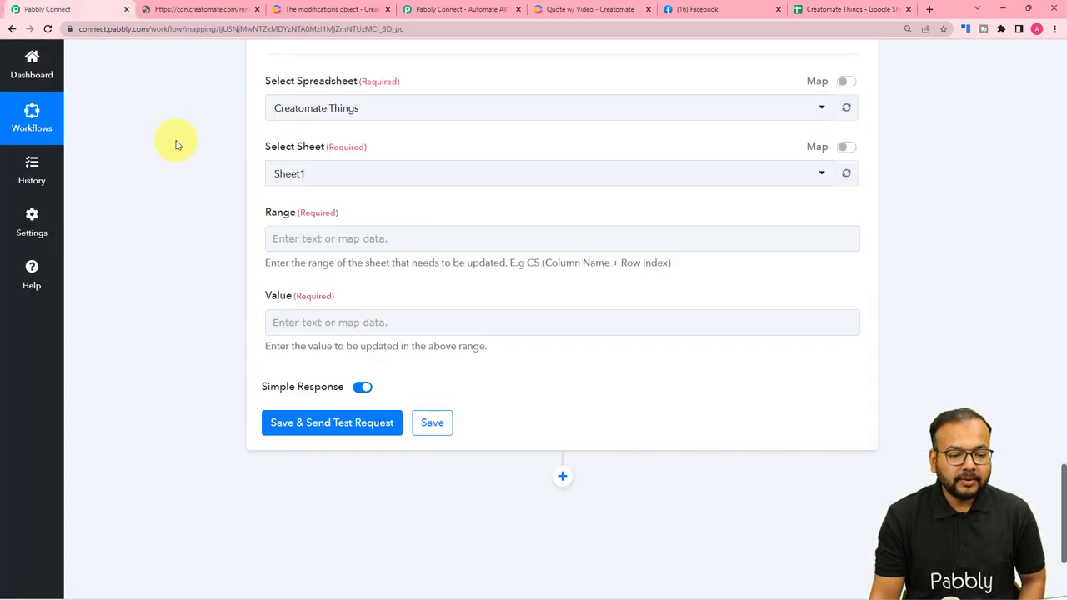
{"action": "left_click", "coordinate": [330, 238]}
{"action": "left_click", "coordinate": [330, 239]}
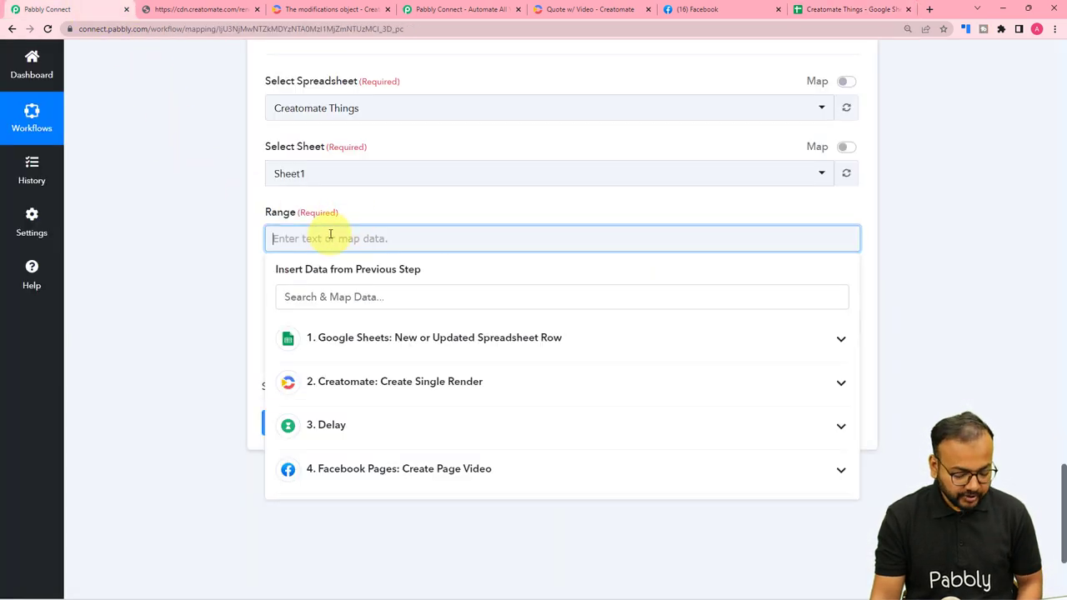
{"action": "left_click", "coordinate": [181, 243]}
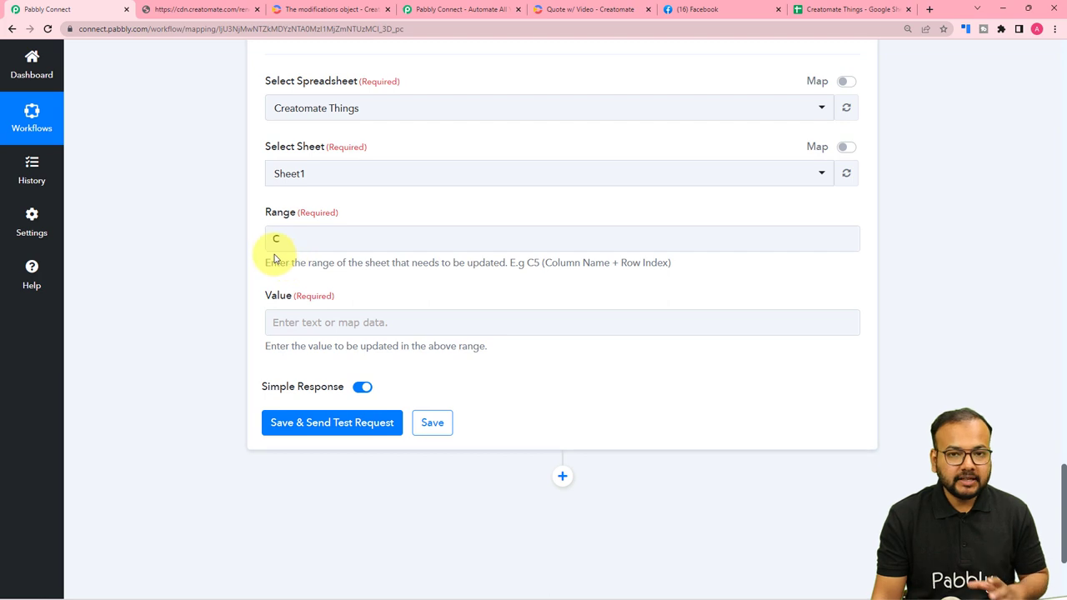
{"action": "left_click", "coordinate": [321, 250]}
{"action": "left_click", "coordinate": [241, 245]}
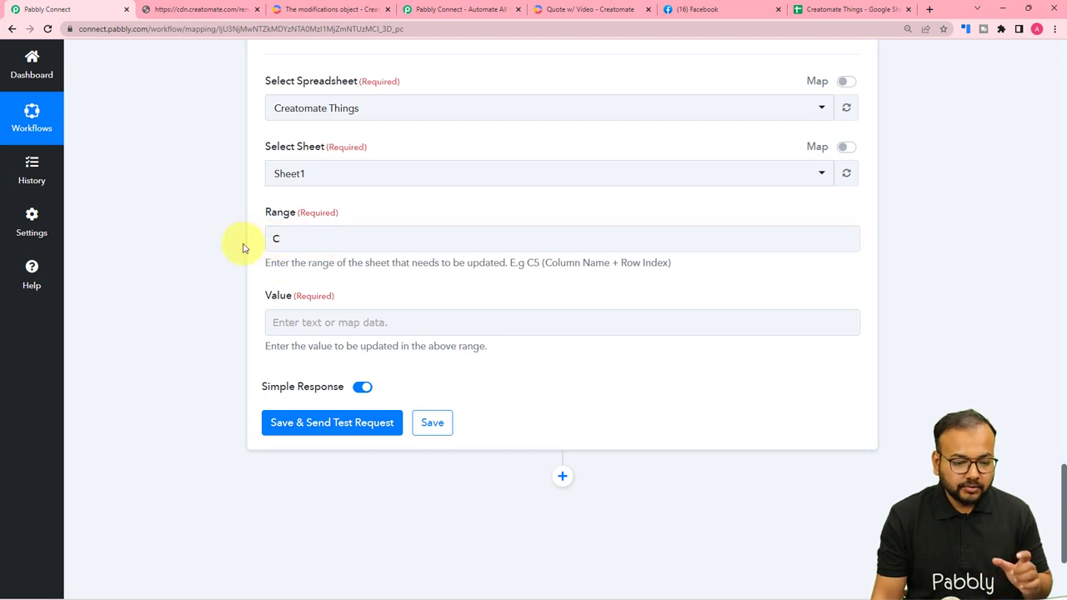
Examine the spreadsheet's Created Reel URL cell and the RowIndex field in the Google Sheets trigger's response.
{"action": "scroll", "coordinate": [258, 237], "scroll_direction": "down", "scroll_amount": 2}
{"action": "left_click", "coordinate": [291, 129]}
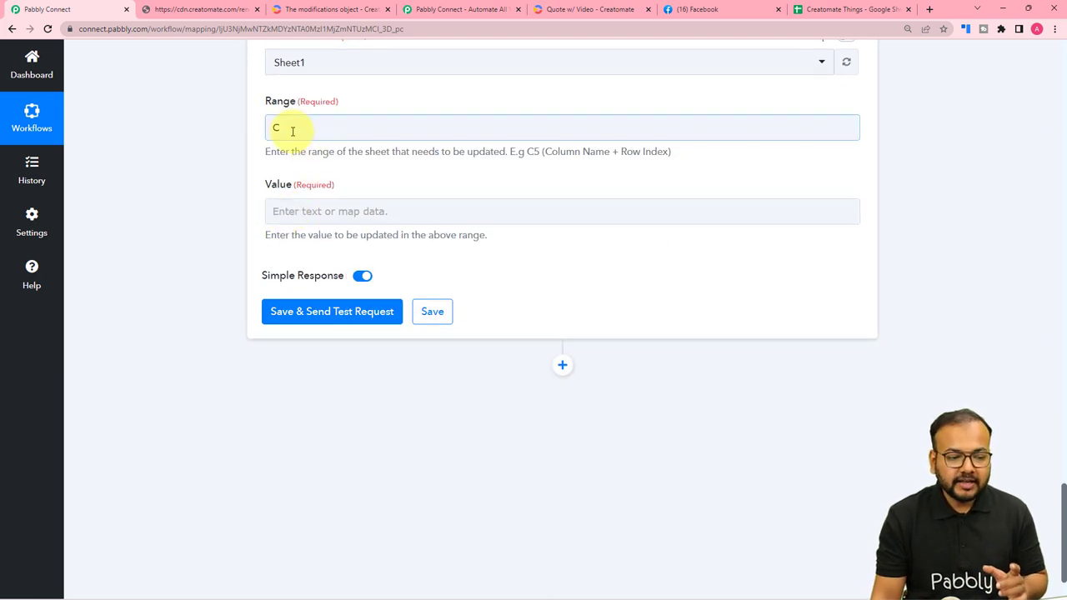
{"action": "left_click", "coordinate": [595, 45]}
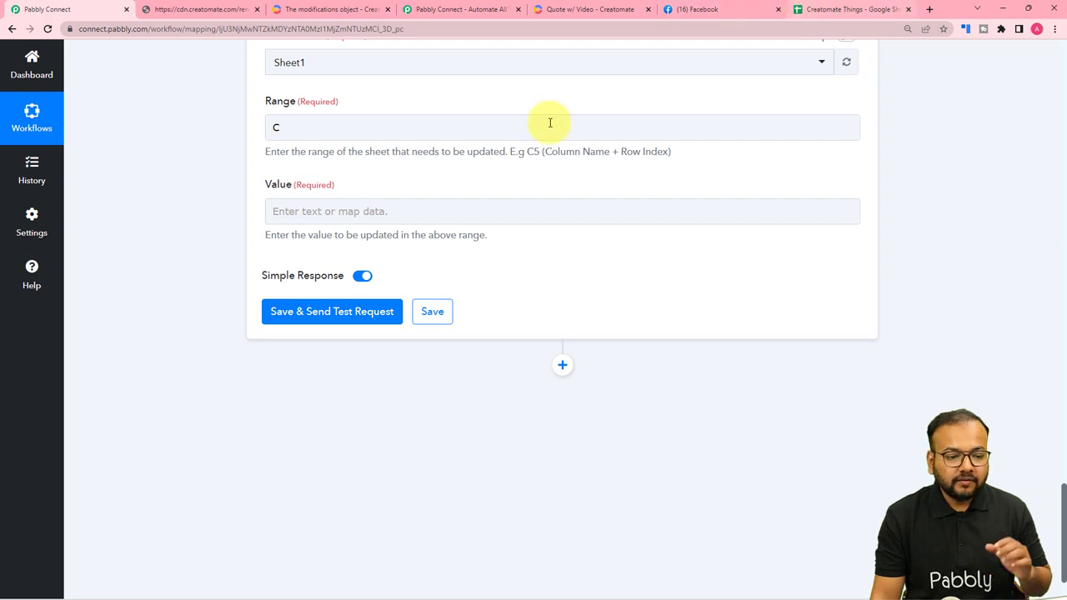
{"action": "left_click", "coordinate": [818, 11]}
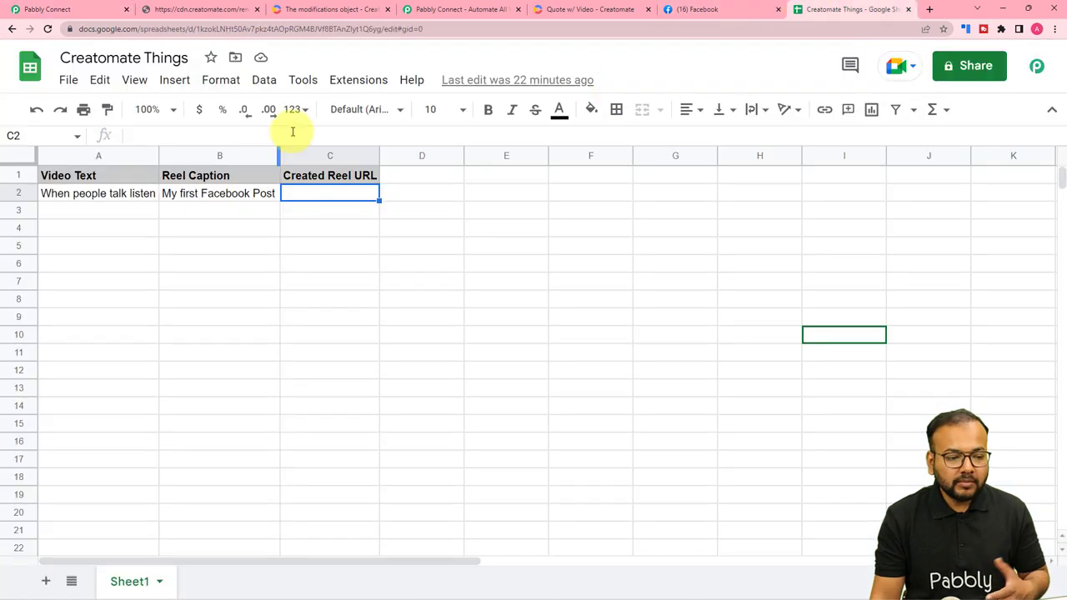
{"action": "left_click", "coordinate": [83, 10]}
{"action": "scroll", "coordinate": [1042, 65], "scroll_direction": "up", "scroll_amount": 15}
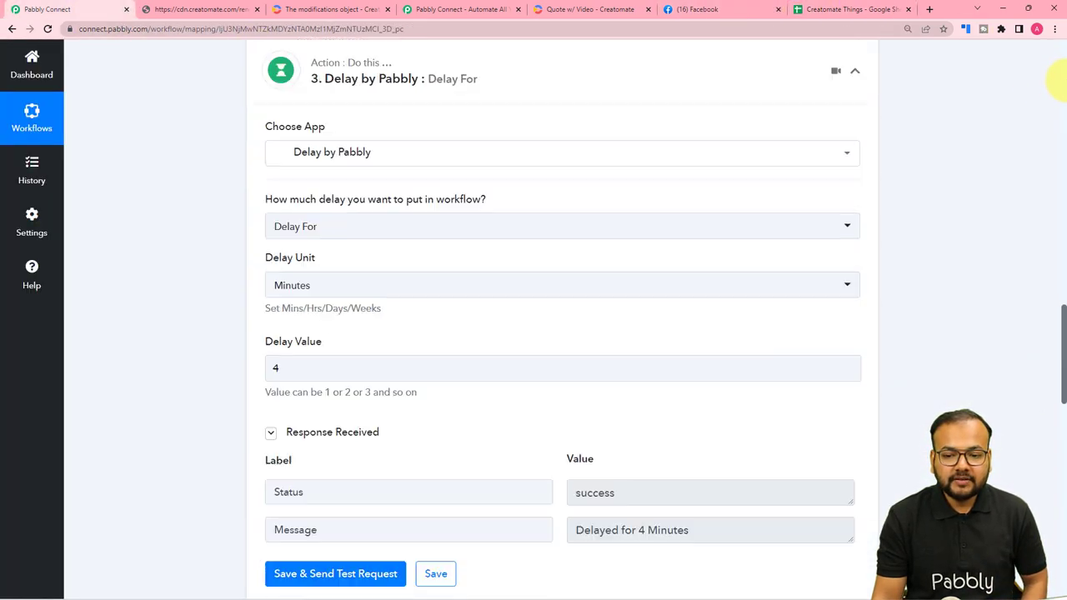
{"action": "scroll", "coordinate": [163, 240], "scroll_direction": "down", "scroll_amount": 9}
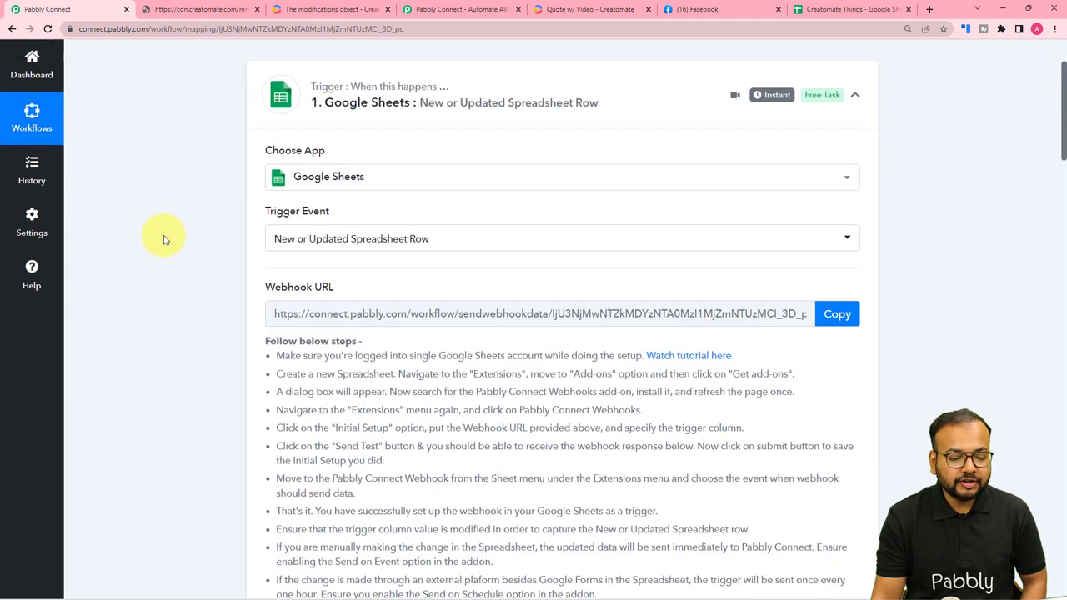
{"action": "scroll", "coordinate": [250, 333], "scroll_direction": "down", "scroll_amount": 2}
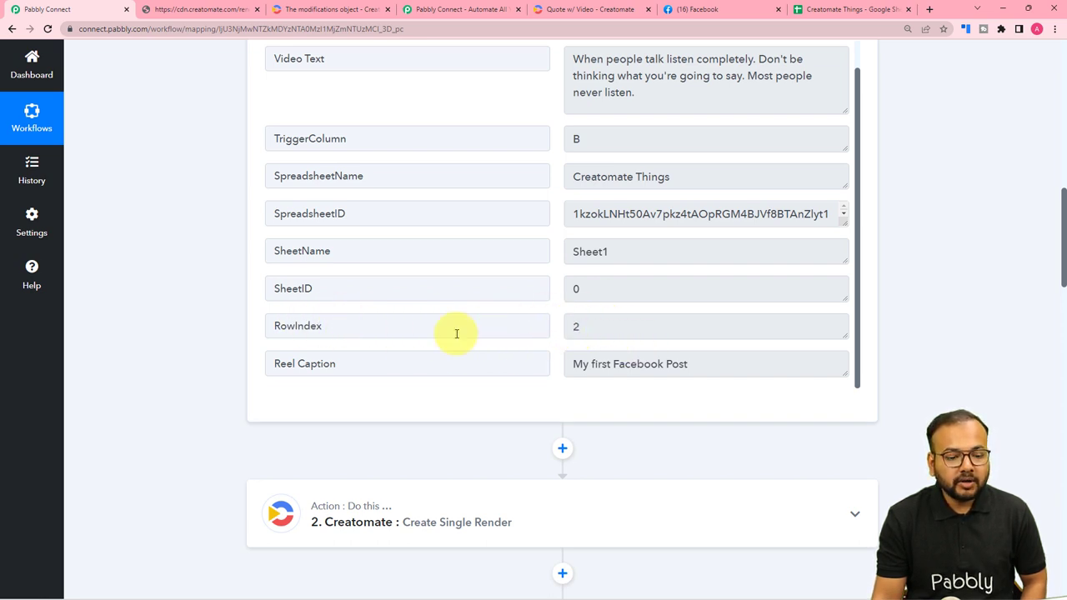
{"action": "scroll", "coordinate": [245, 341], "scroll_direction": "down", "scroll_amount": 3}
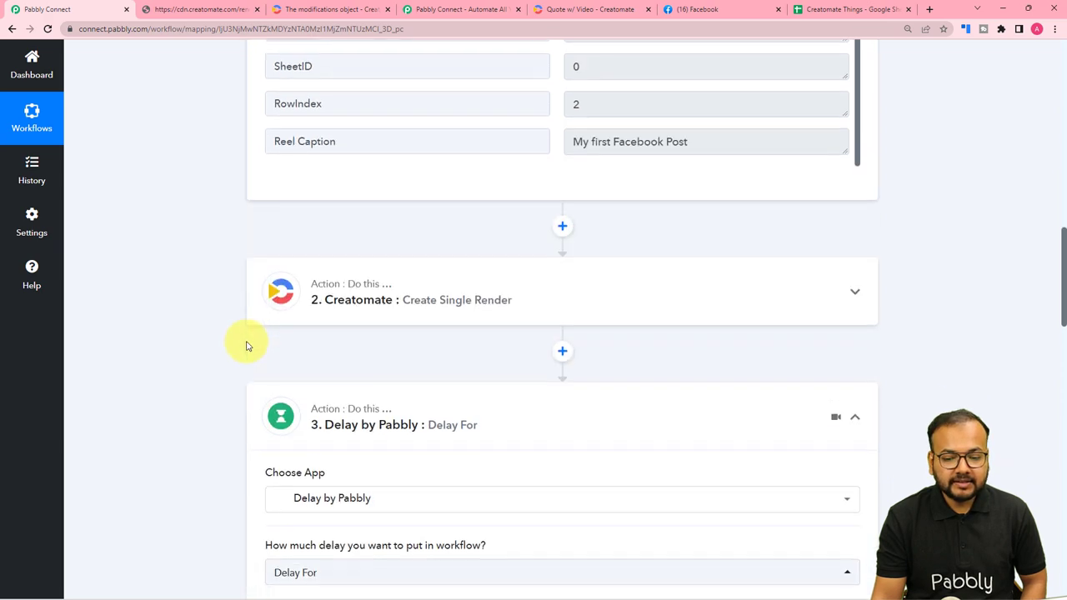
Map the trigger's RowIndex directly after the column letter C in the Range, checking it against the Created Reel URL cell.
{"action": "left_click_drag", "start_coordinate": [1059, 321], "coordinate": [1057, 509]}
{"action": "left_click", "coordinate": [307, 285]}
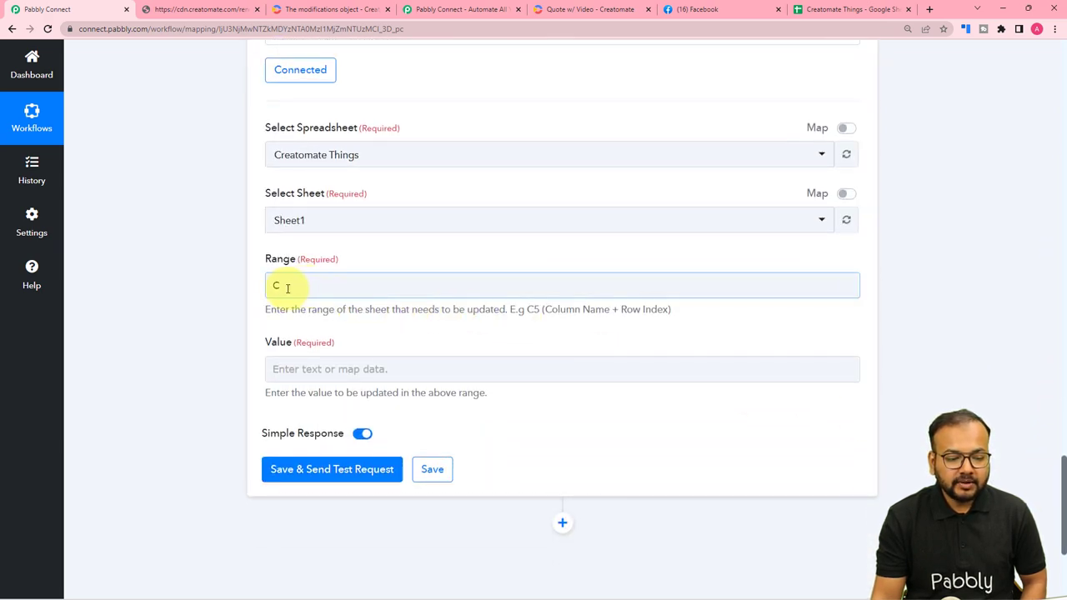
{"action": "left_click", "coordinate": [287, 287]}
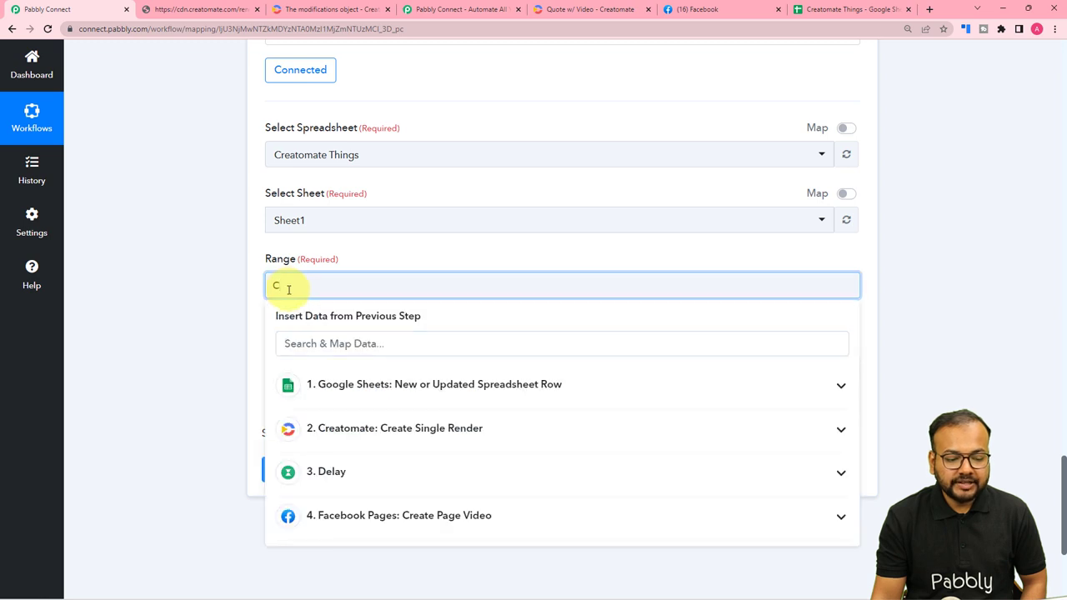
{"action": "left_click", "coordinate": [321, 400]}
{"action": "scroll", "coordinate": [350, 517], "scroll_direction": "down", "scroll_amount": 1}
{"action": "scroll", "coordinate": [350, 516], "scroll_direction": "down", "scroll_amount": 2}
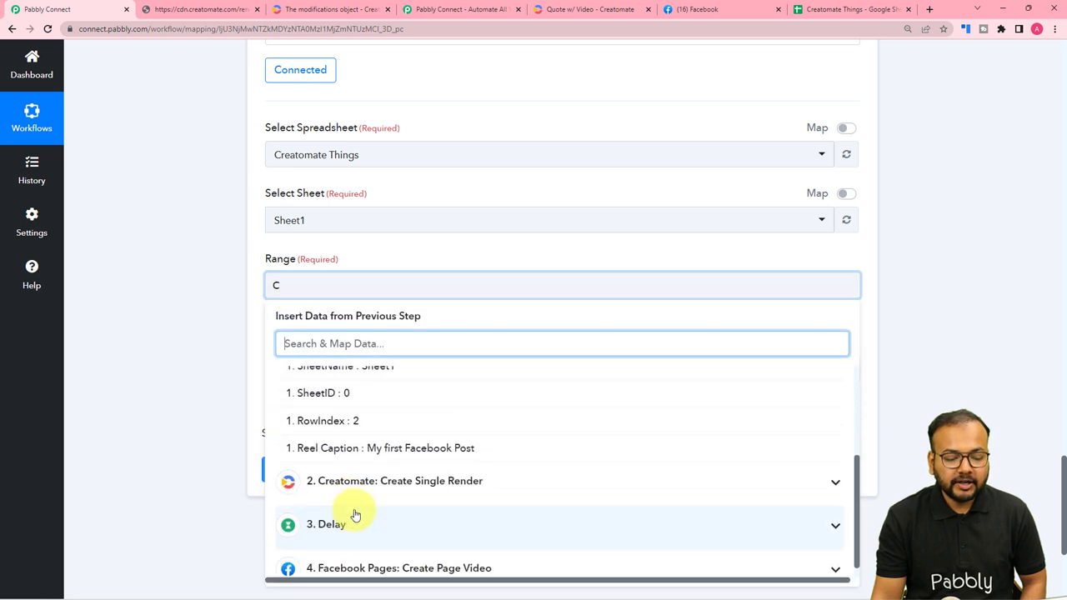
{"action": "left_click", "coordinate": [333, 422]}
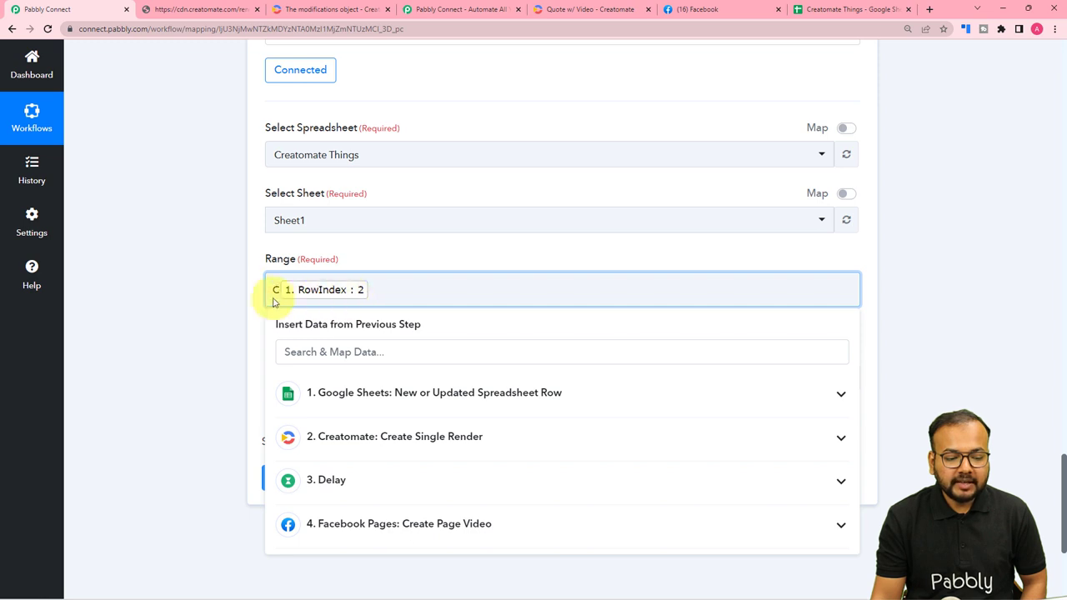
{"action": "left_click", "coordinate": [220, 290]}
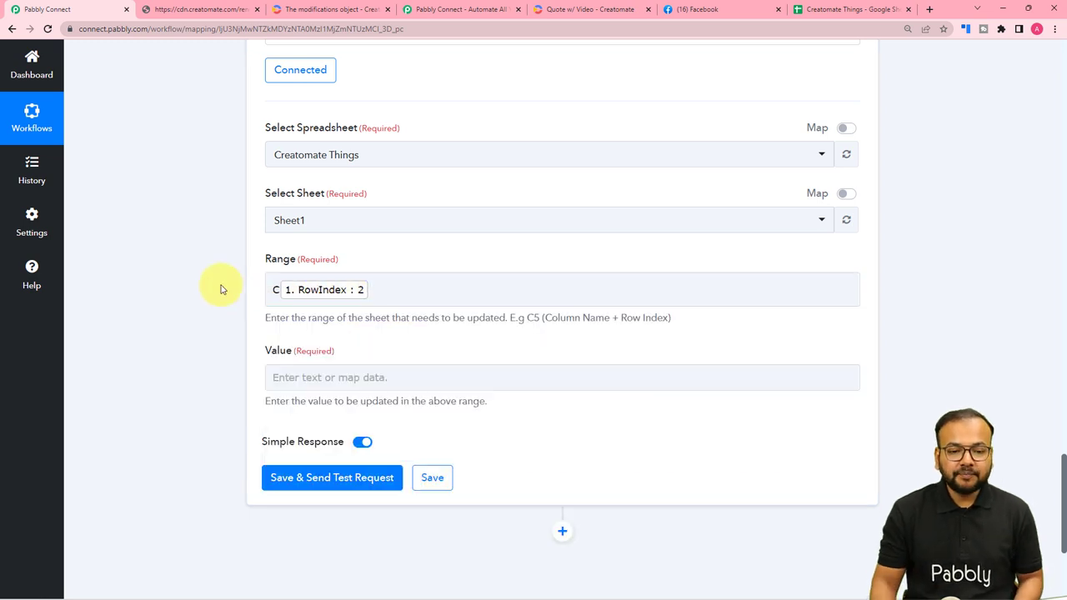
{"action": "left_click", "coordinate": [837, 9]}
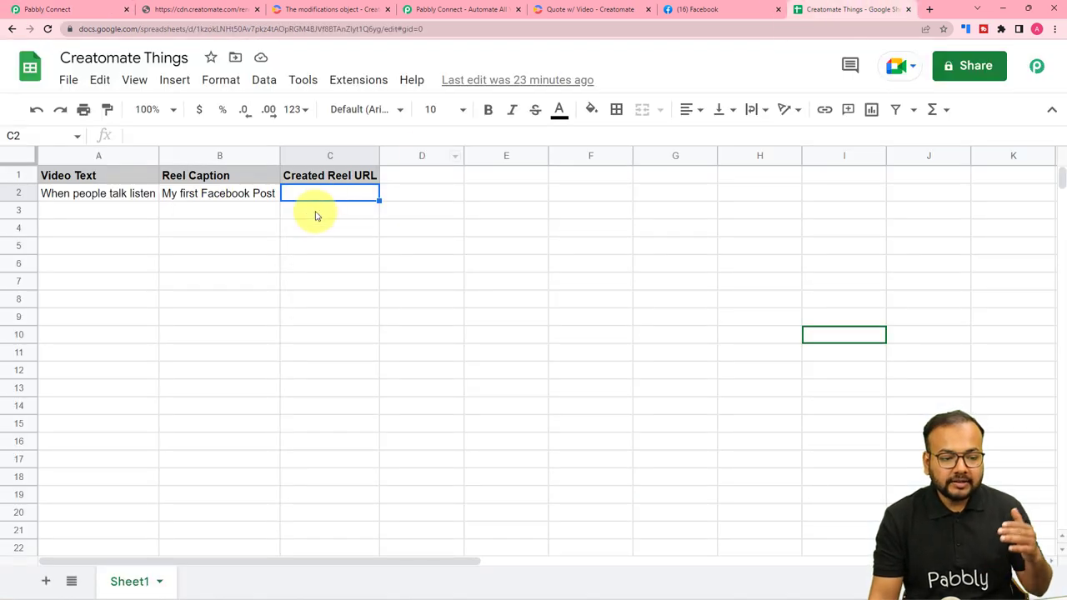
{"action": "left_click", "coordinate": [100, 9]}
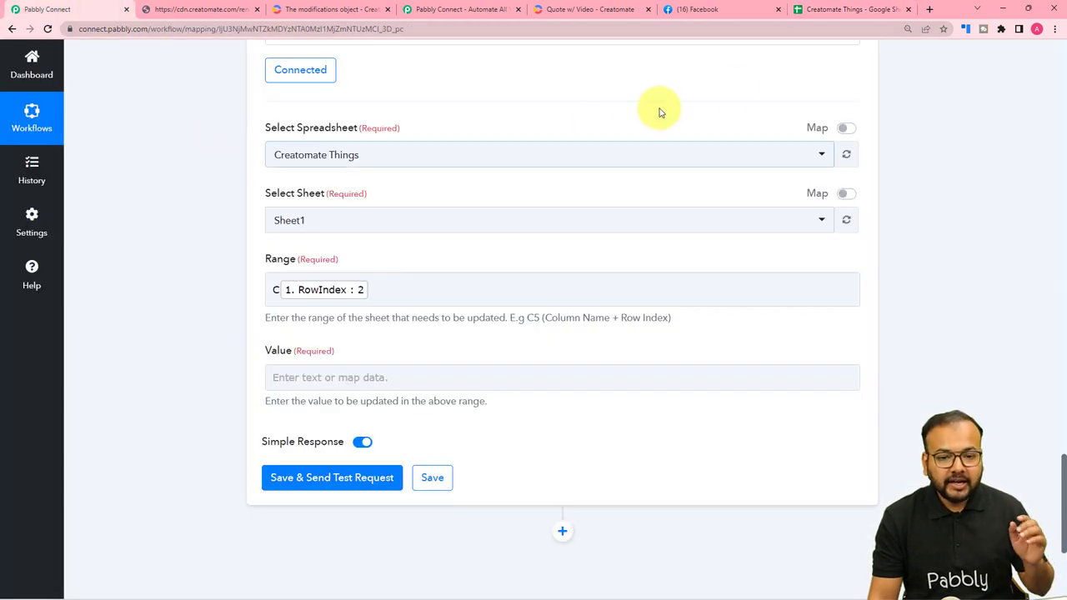
{"action": "left_click", "coordinate": [825, 9]}
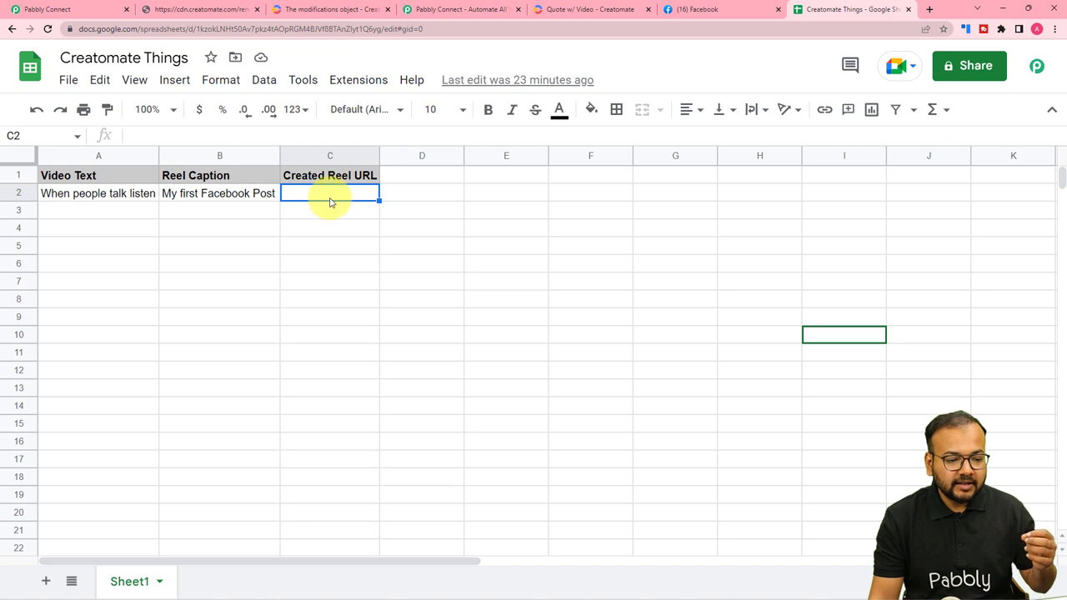
{"action": "left_click", "coordinate": [94, 12]}
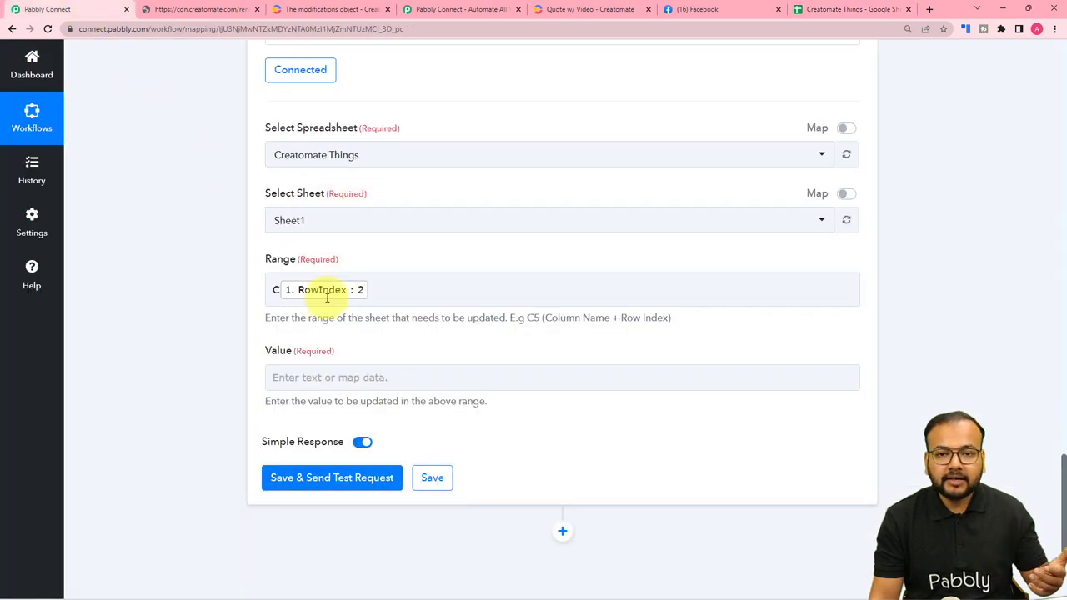
Map the Url from the Creatomate Create Single Render response as the Value for the cell update.
{"action": "scroll", "coordinate": [181, 273], "scroll_direction": "down", "scroll_amount": 2}
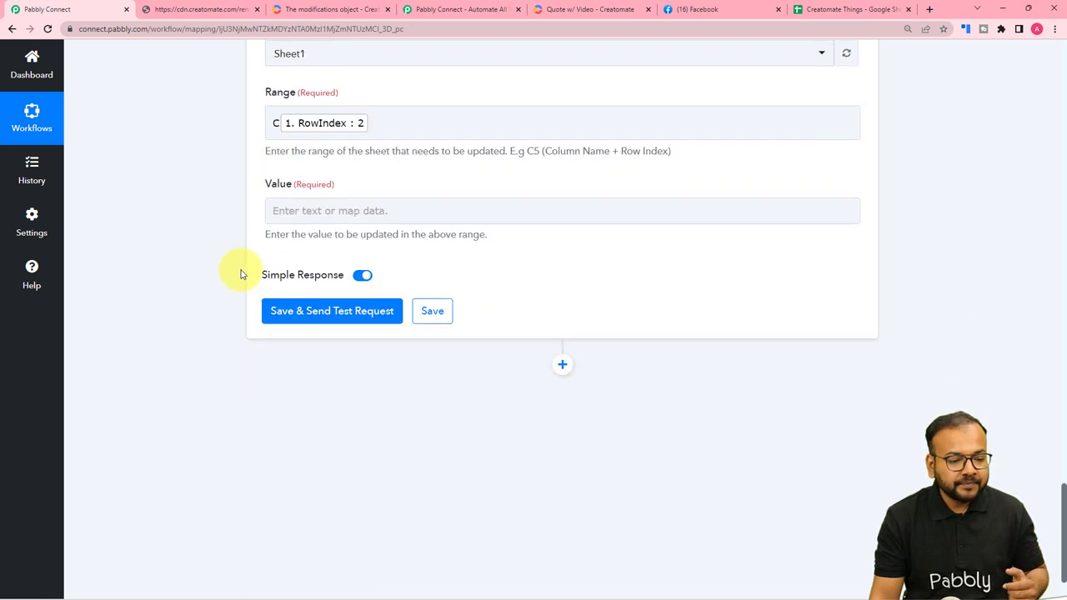
{"action": "left_click", "coordinate": [292, 220]}
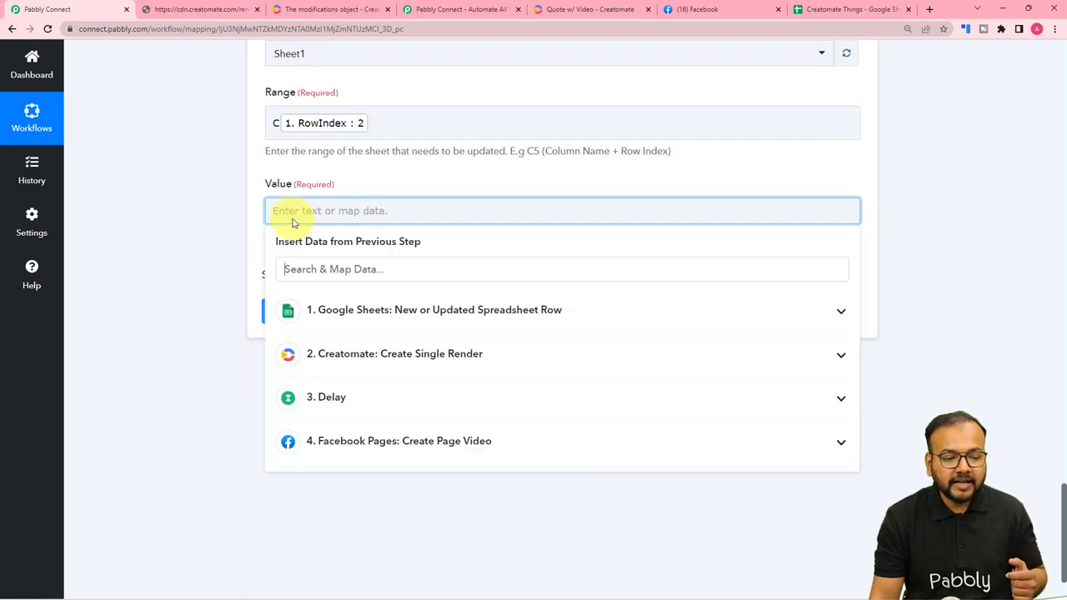
{"action": "left_click", "coordinate": [320, 365]}
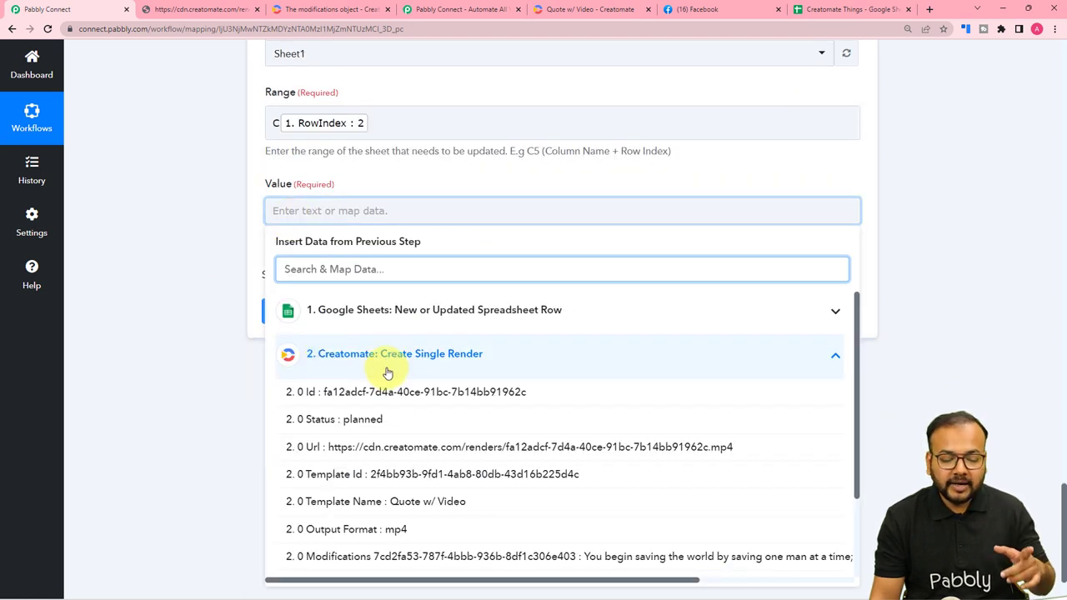
{"action": "scroll", "coordinate": [397, 419], "scroll_direction": "down", "scroll_amount": 1}
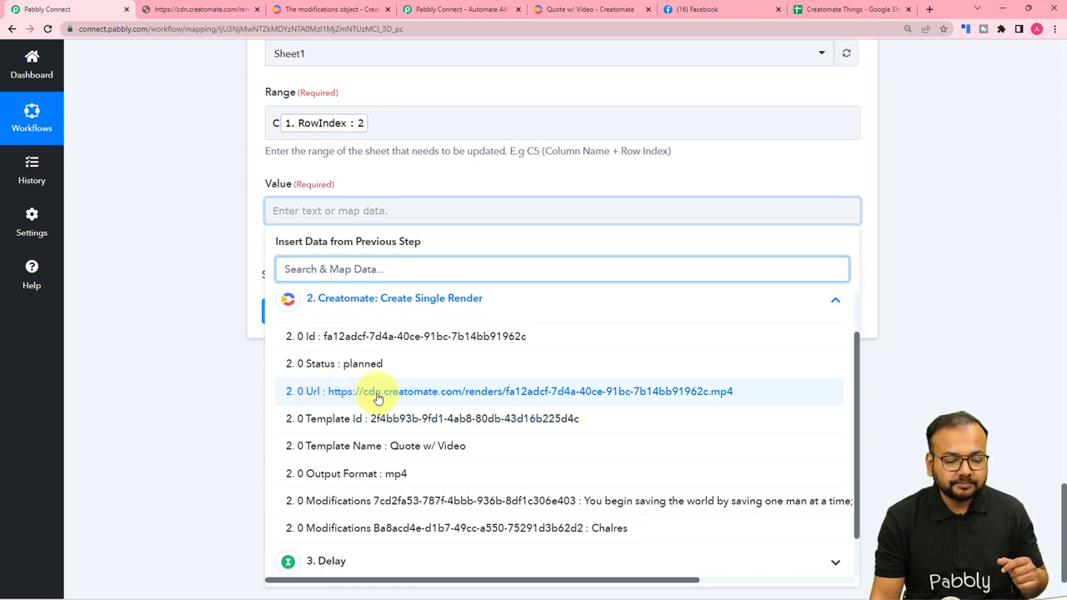
{"action": "left_click", "coordinate": [352, 397]}
{"action": "left_click", "coordinate": [197, 240]}
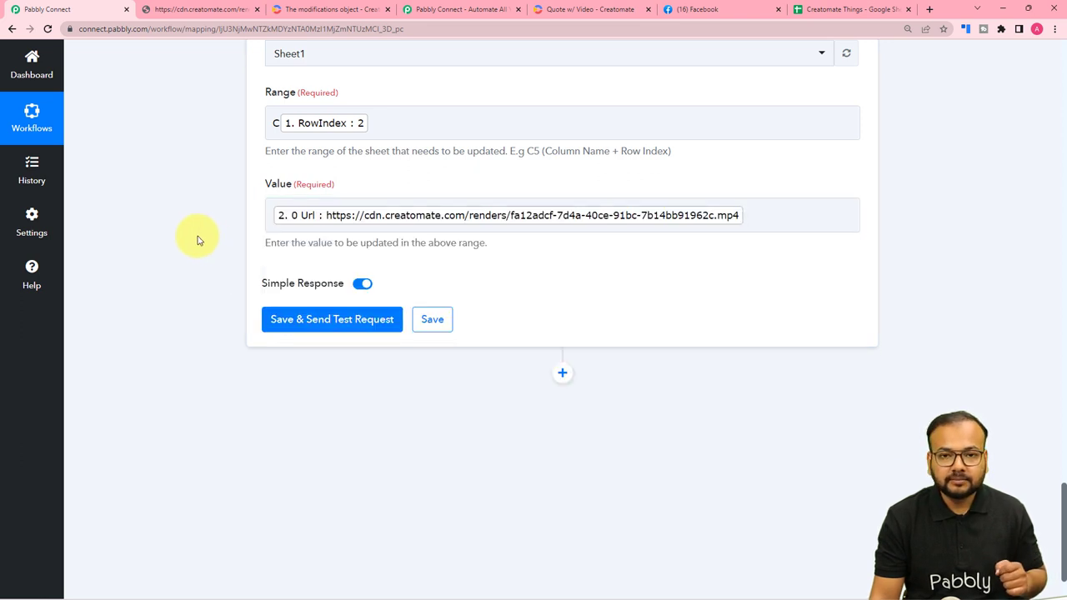
Save the Update Cell Value action with a test request and check the Created Reel URL cell in the spreadsheet.
{"action": "left_click", "coordinate": [841, 10]}
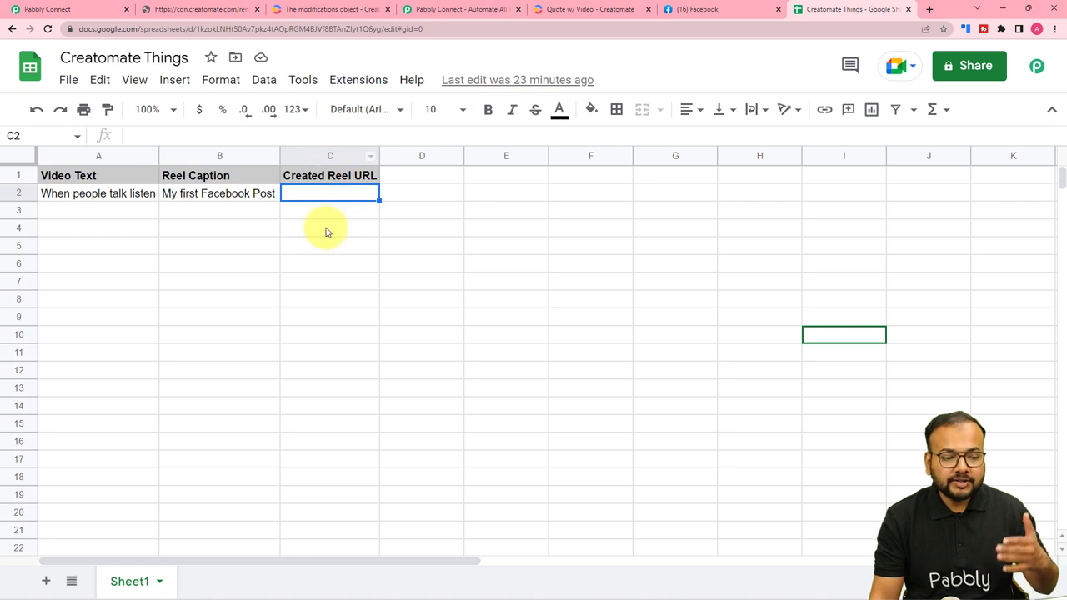
{"action": "left_click", "coordinate": [46, 9]}
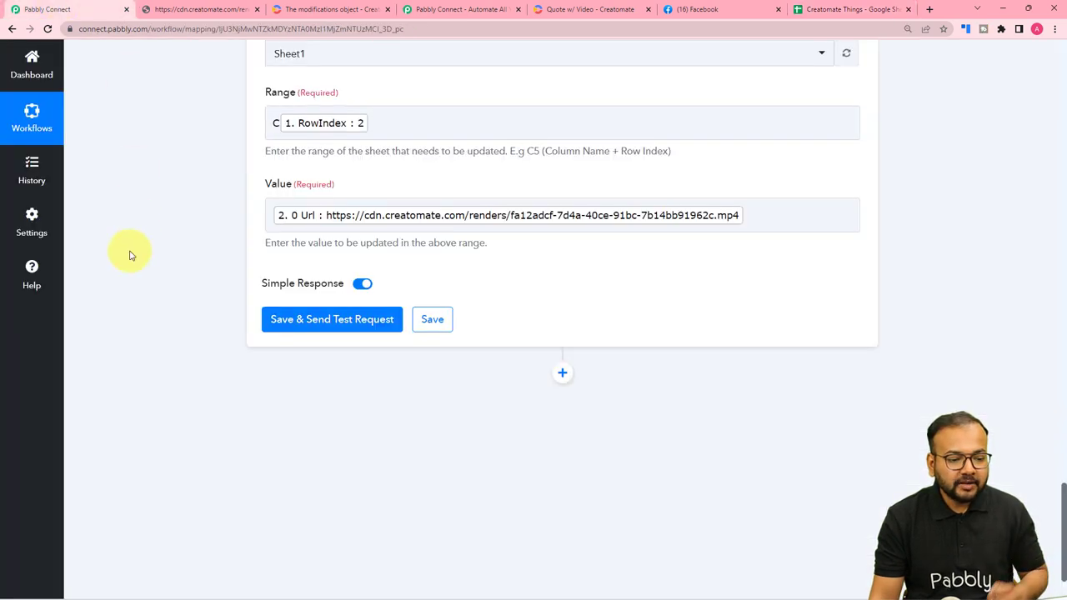
{"action": "left_click", "coordinate": [285, 325]}
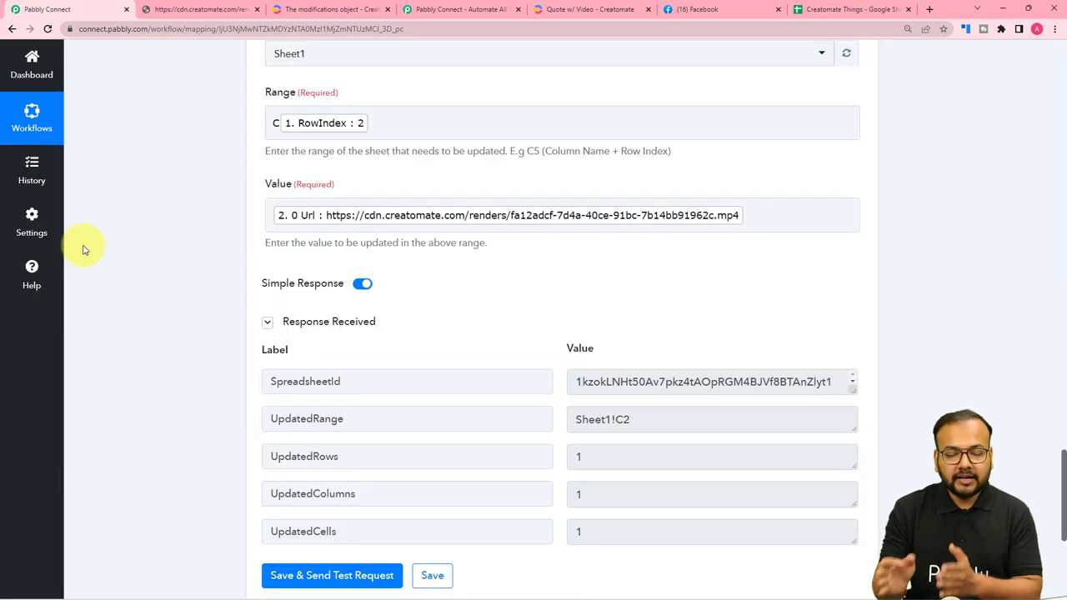
{"action": "left_click", "coordinate": [821, 10]}
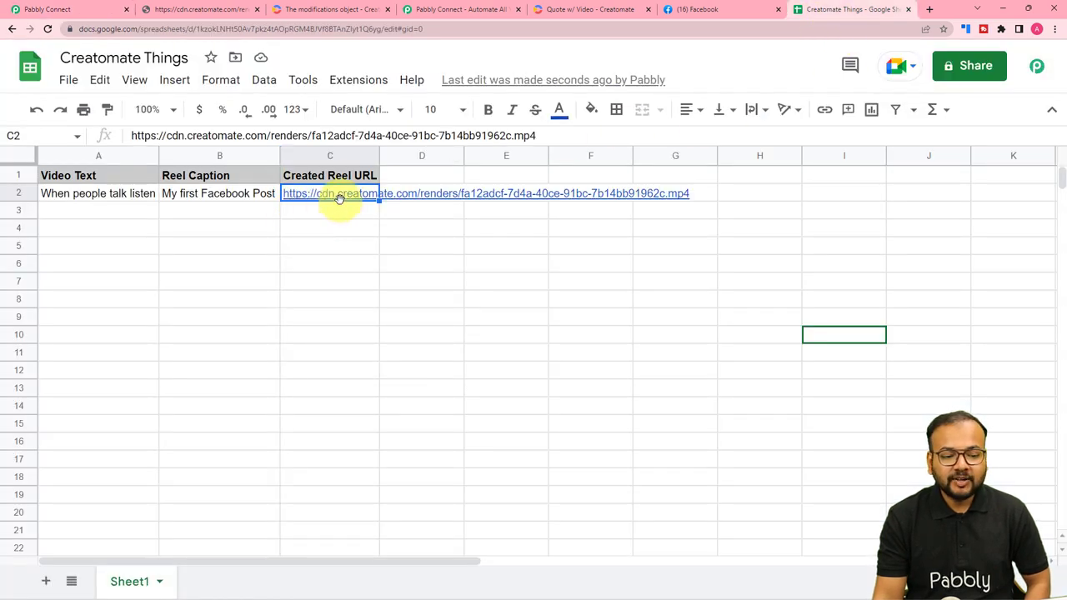
{"action": "mouse_move", "coordinate": [351, 199]}
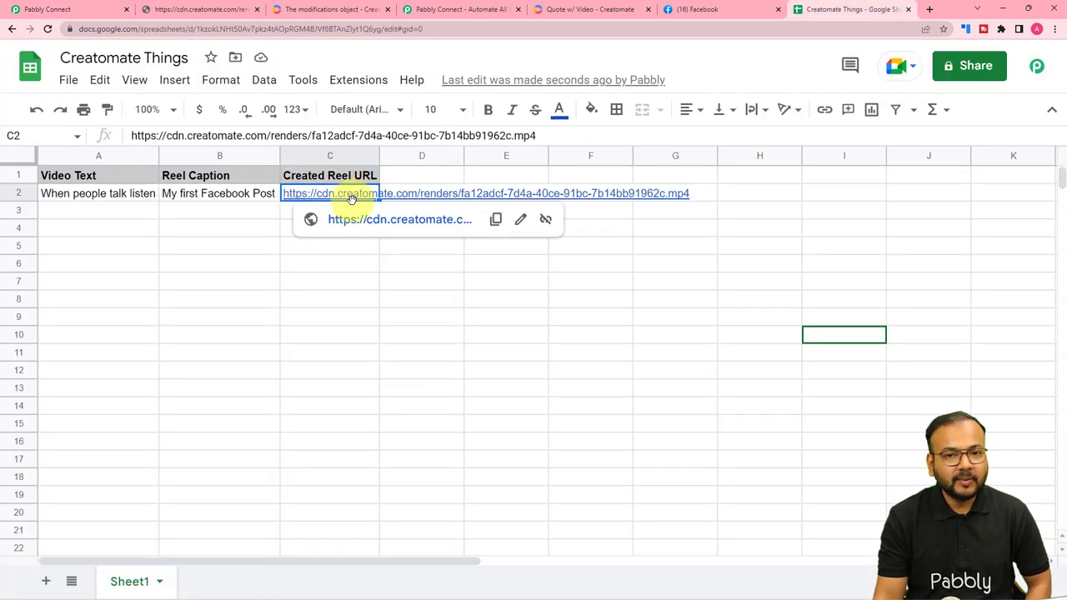
Collapse the Update Cell Value, Delay by Pabbly and Google Sheets trigger steps, and review the workflow alongside the spreadsheet.
{"action": "left_click", "coordinate": [87, 10]}
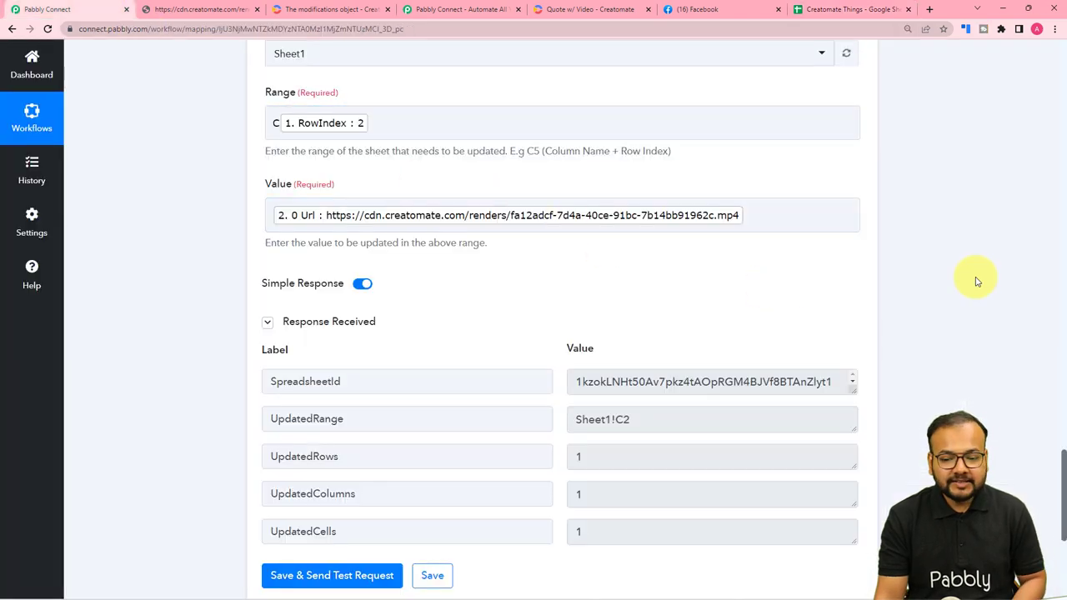
{"action": "scroll", "coordinate": [977, 281], "scroll_direction": "up", "scroll_amount": 5}
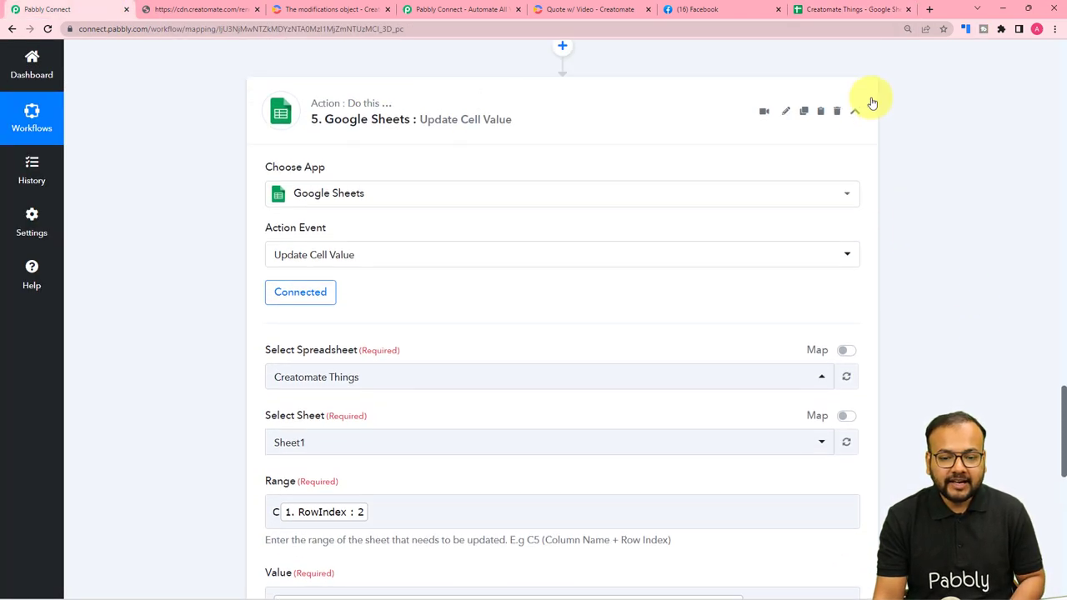
{"action": "left_click", "coordinate": [855, 112]}
{"action": "scroll", "coordinate": [975, 231], "scroll_direction": "up", "scroll_amount": 4}
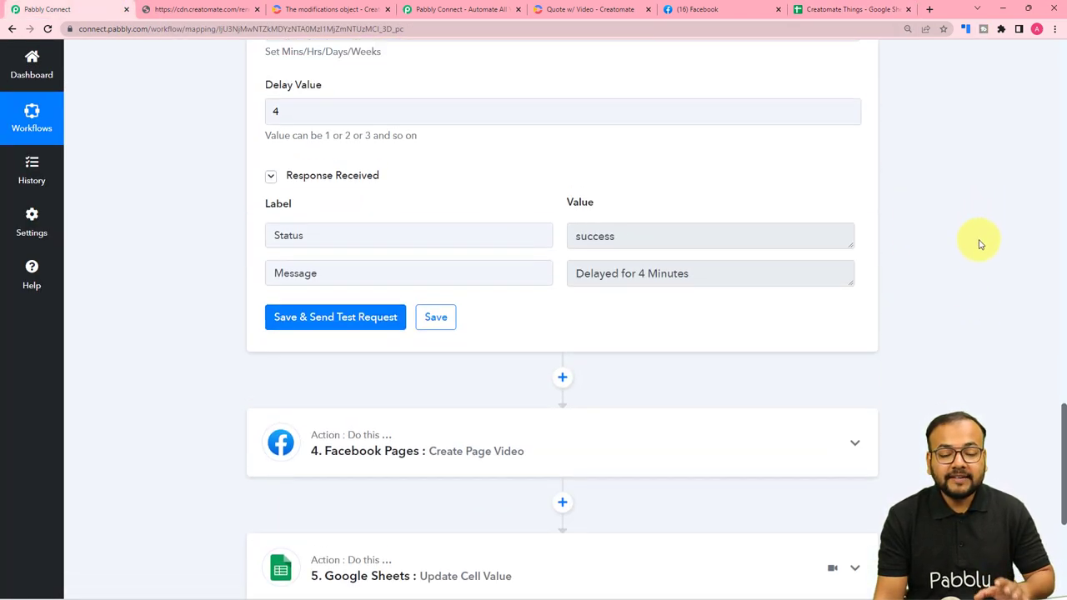
{"action": "scroll", "coordinate": [979, 242], "scroll_direction": "up", "scroll_amount": 4}
{"action": "left_click", "coordinate": [851, 128]}
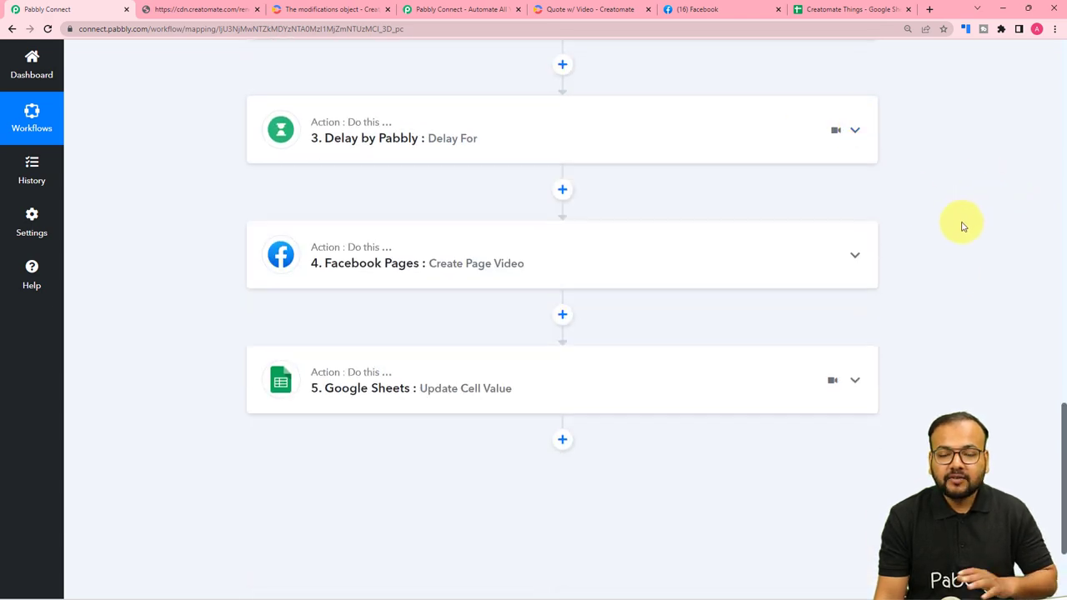
{"action": "scroll", "coordinate": [962, 226], "scroll_direction": "up", "scroll_amount": 12}
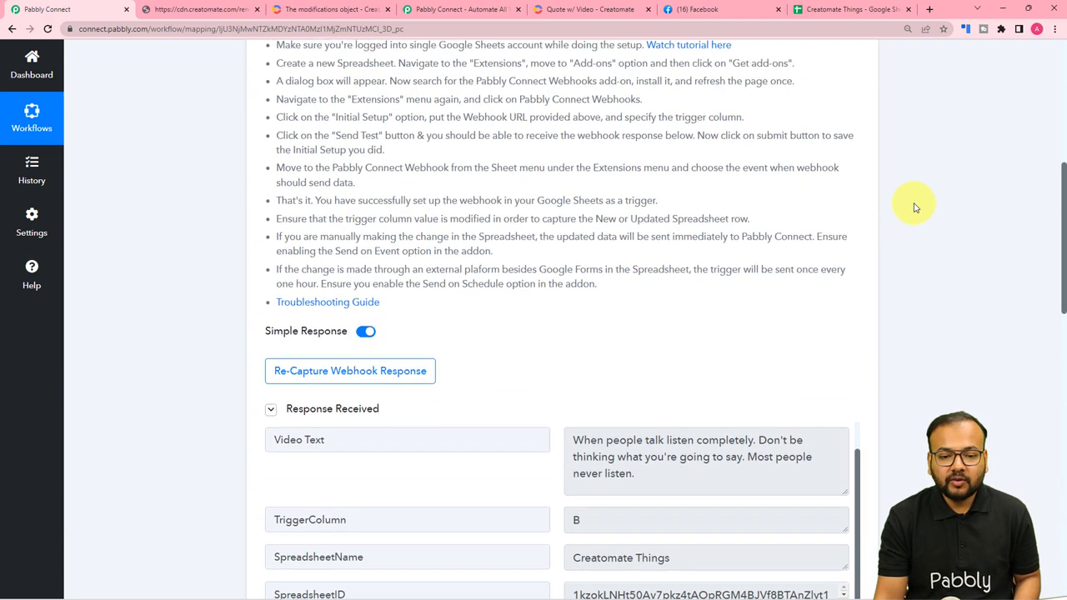
{"action": "scroll", "coordinate": [914, 207], "scroll_direction": "up", "scroll_amount": 6}
{"action": "left_click", "coordinate": [854, 237]}
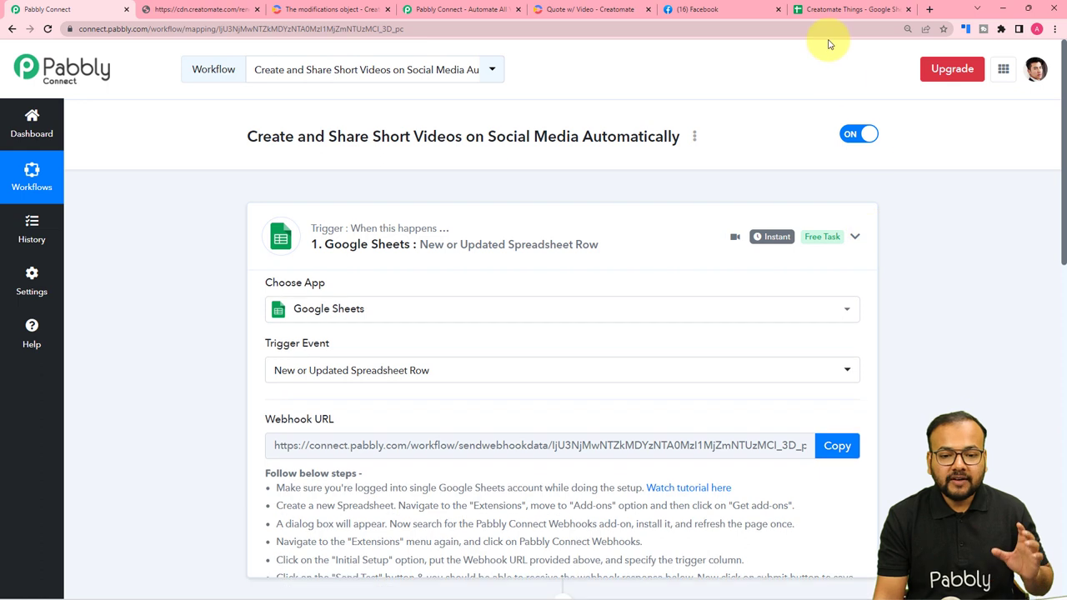
{"action": "left_click", "coordinate": [829, 10]}
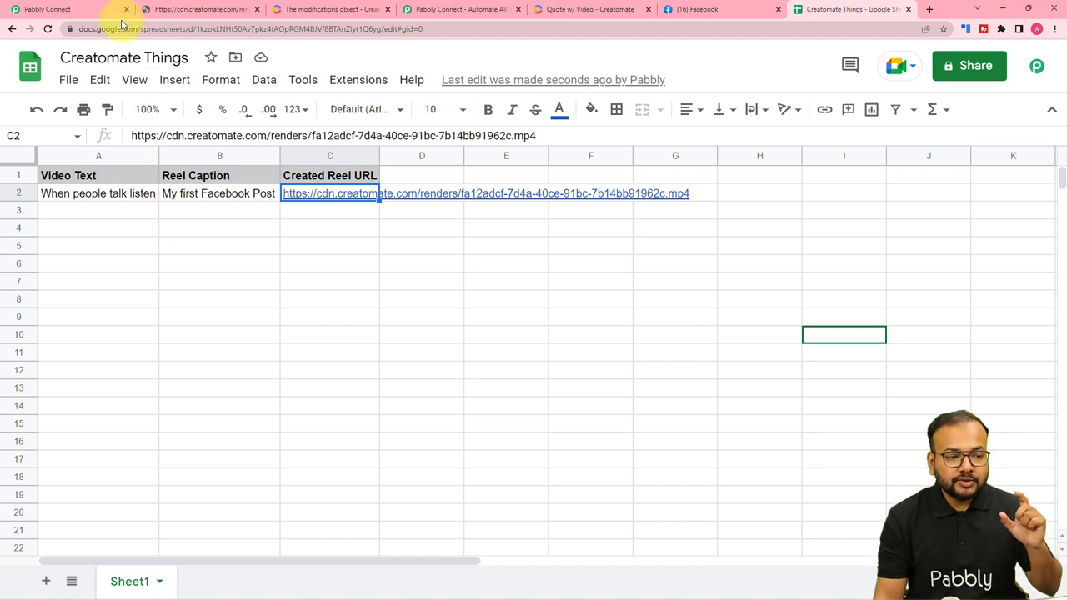
{"action": "left_click", "coordinate": [83, 10]}
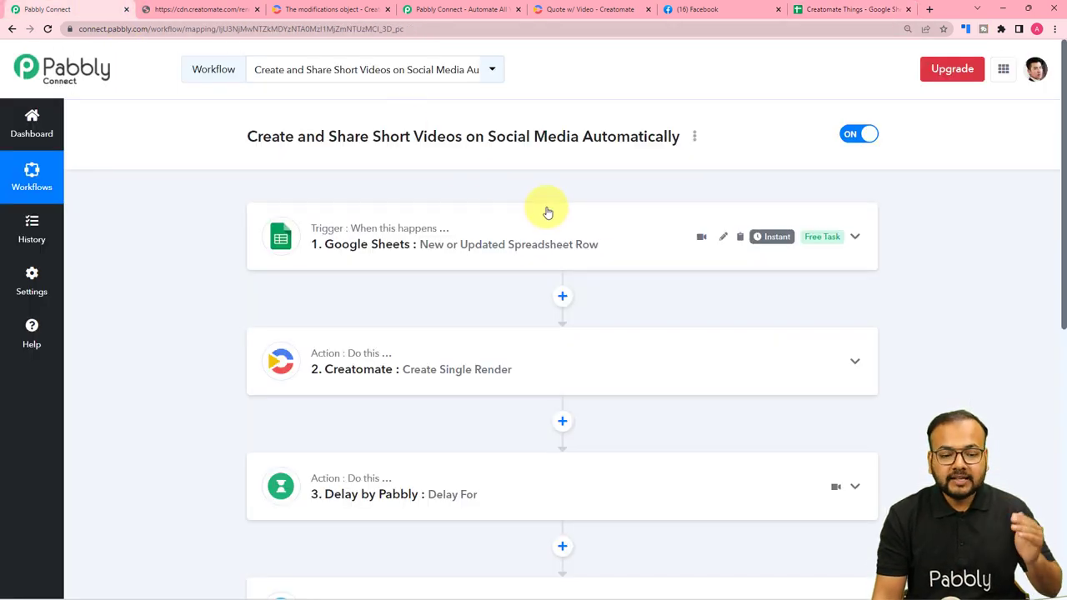